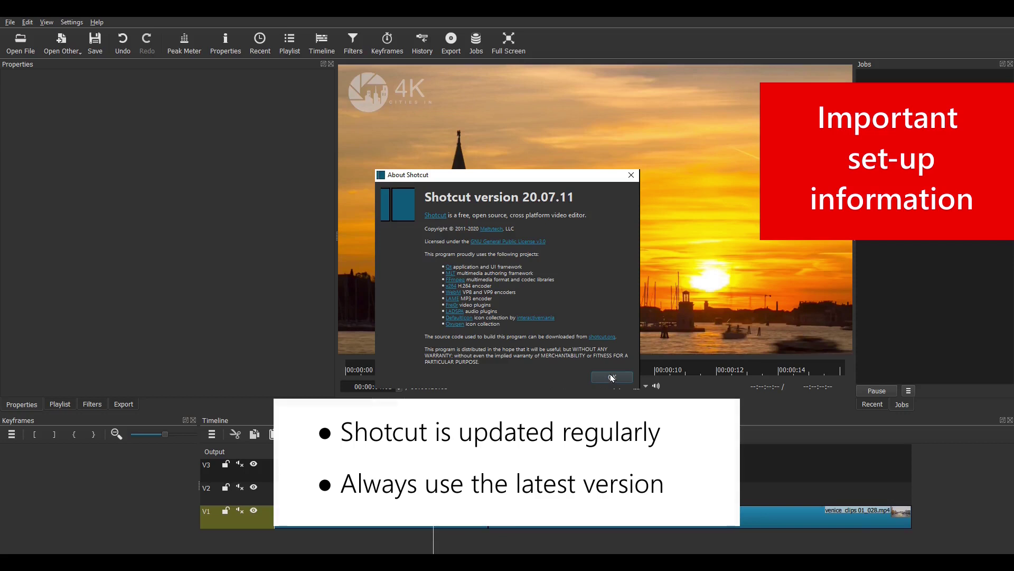
Close the About window and keep the video mode at HD 1080p 25 fps
click(613, 377)
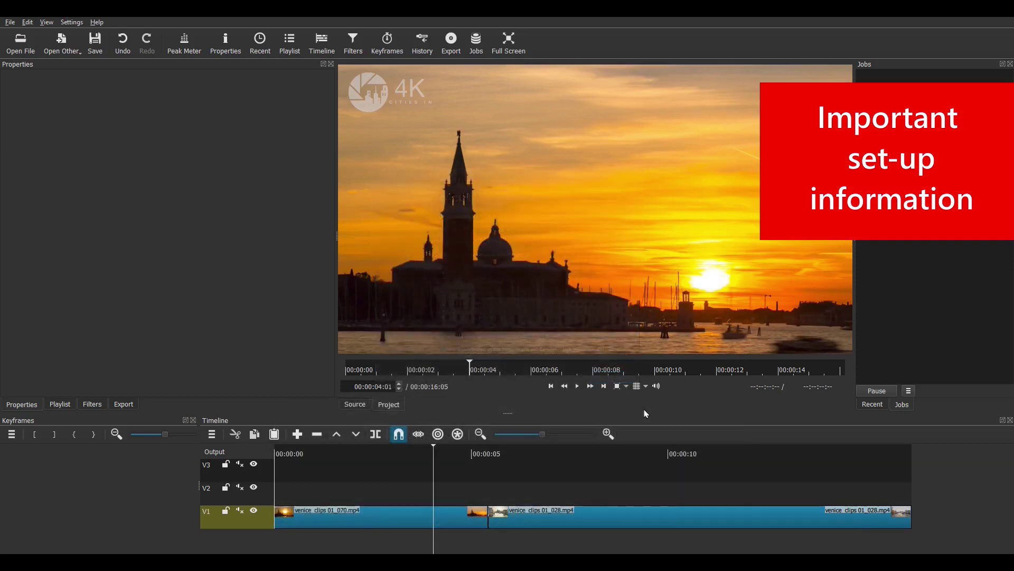
click(72, 22)
mouse_move(100, 46)
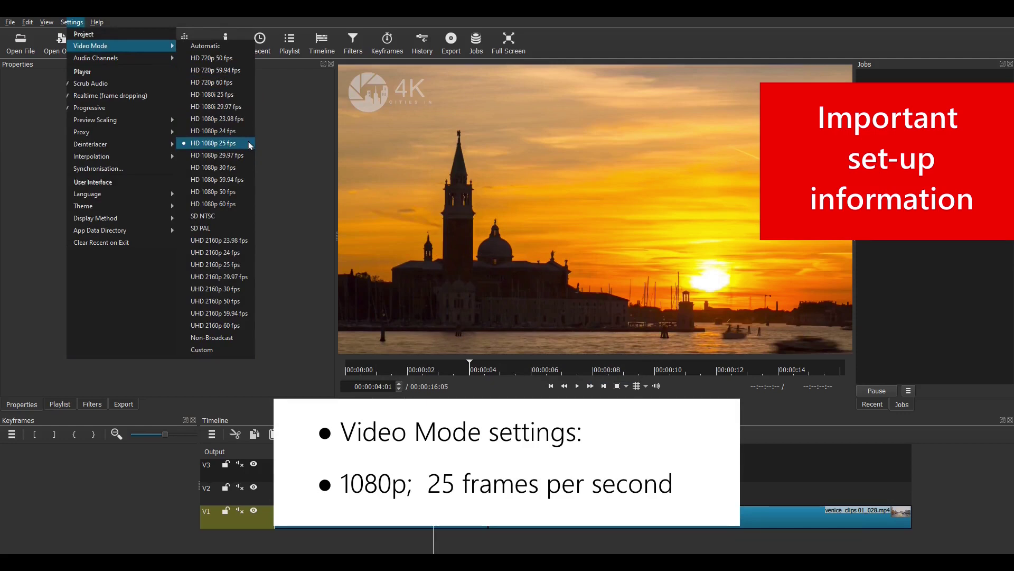
click(249, 143)
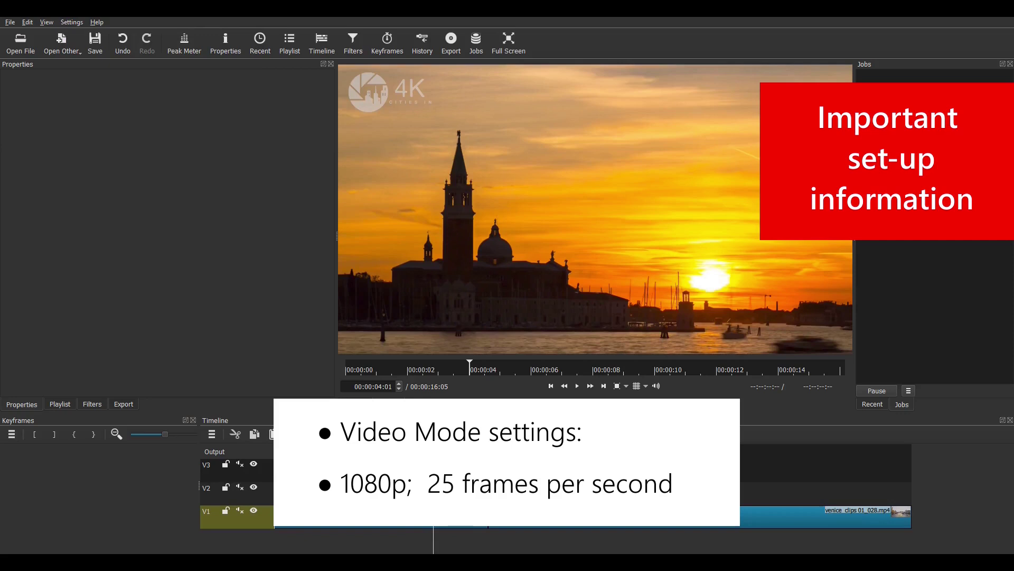
Leave preview scaling at None and proxy editing turned off
click(69, 23)
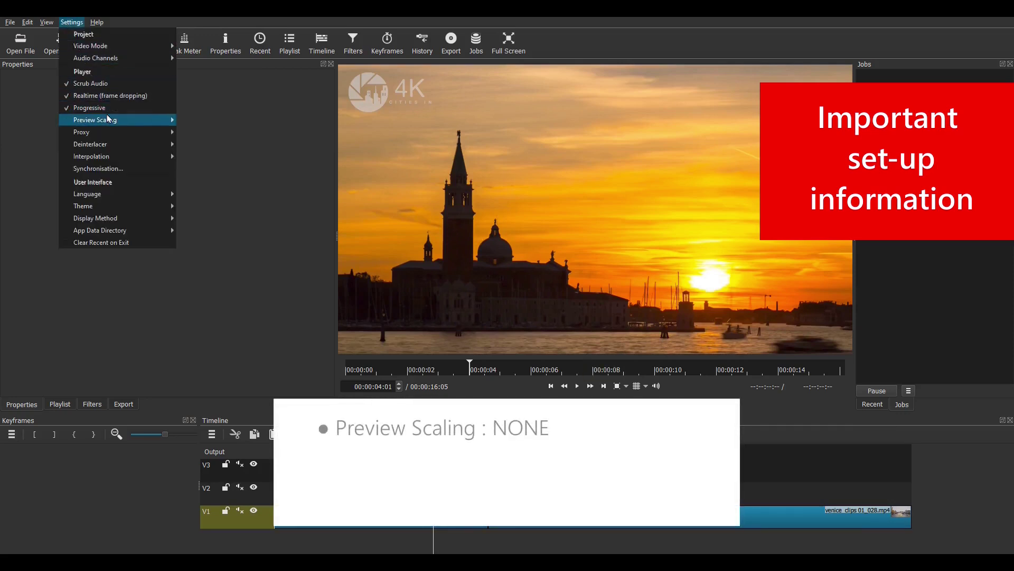
mouse_move(108, 118)
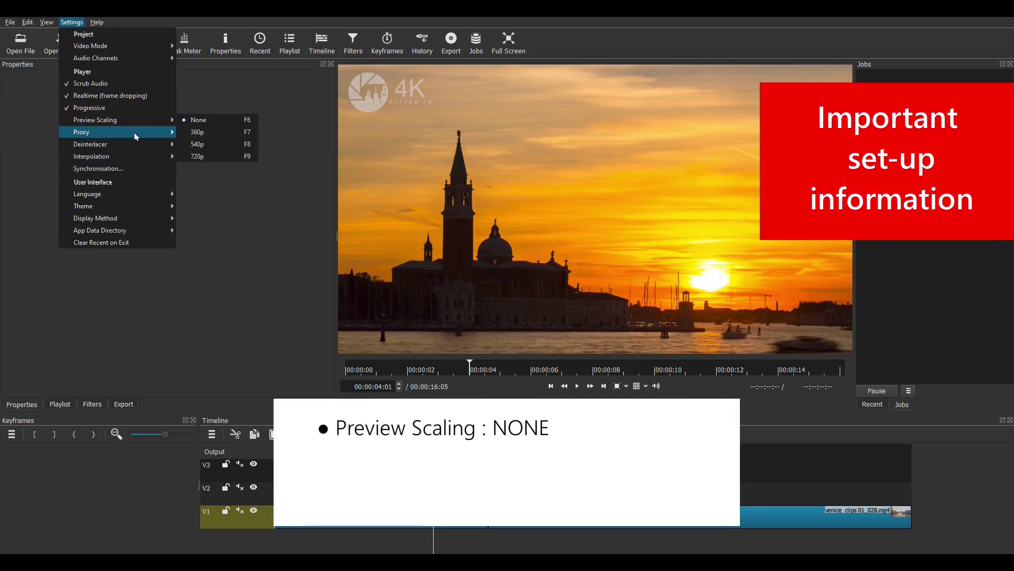
mouse_move(136, 137)
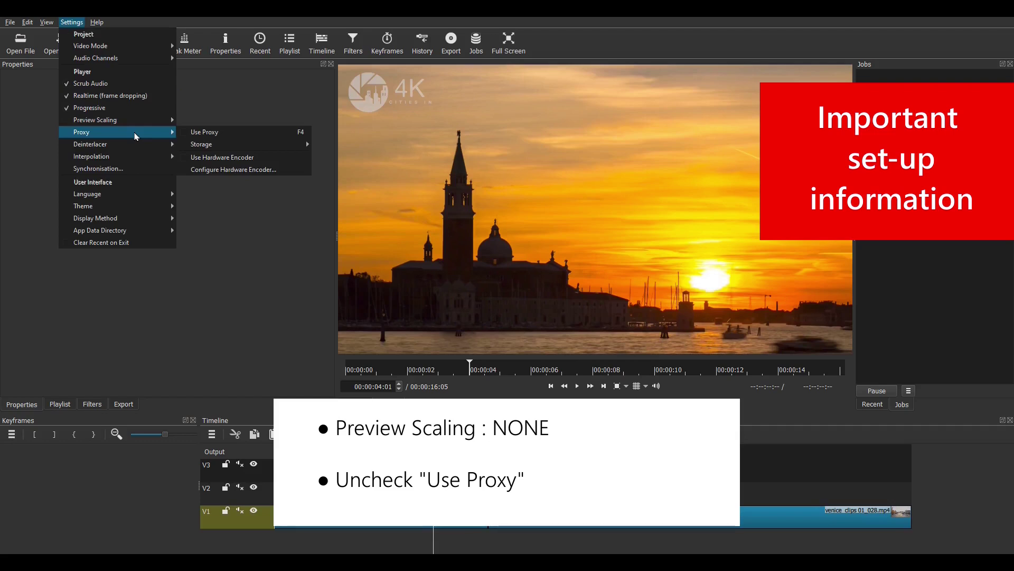
click(236, 231)
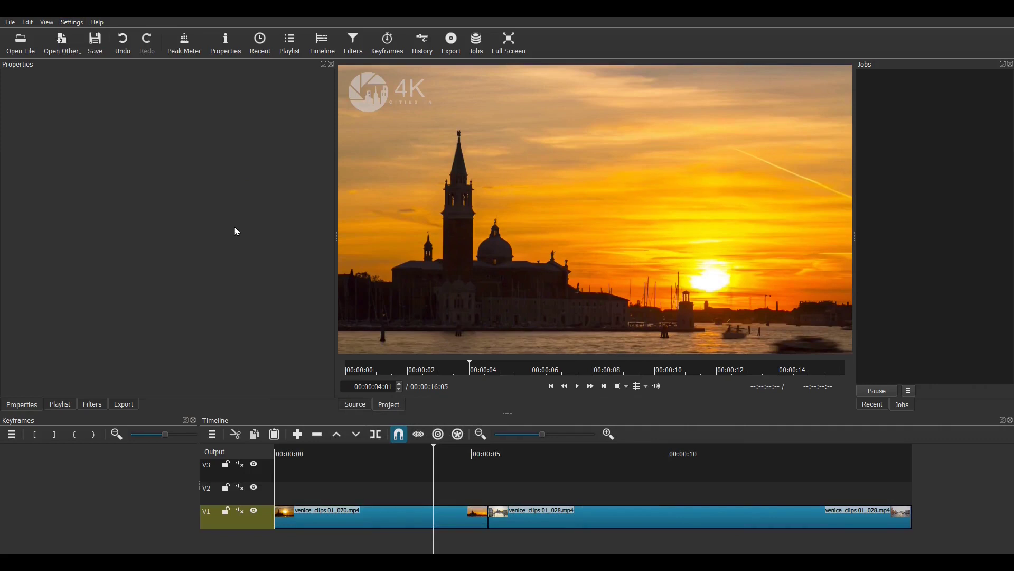
Export the sunset clip's last frame as the PNG still 'Motion Blur frame 01'
click(449, 522)
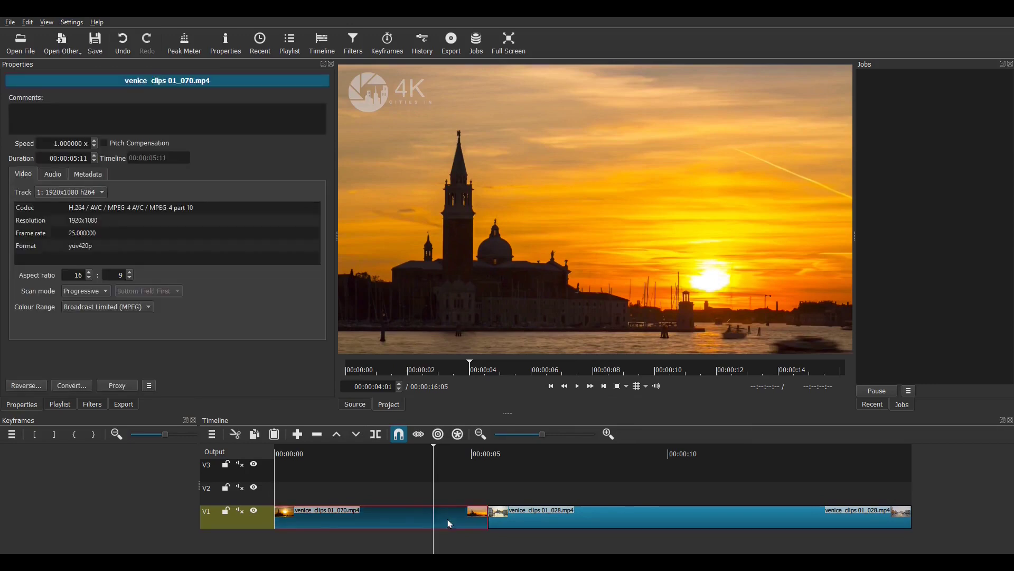
key(alt+Right)
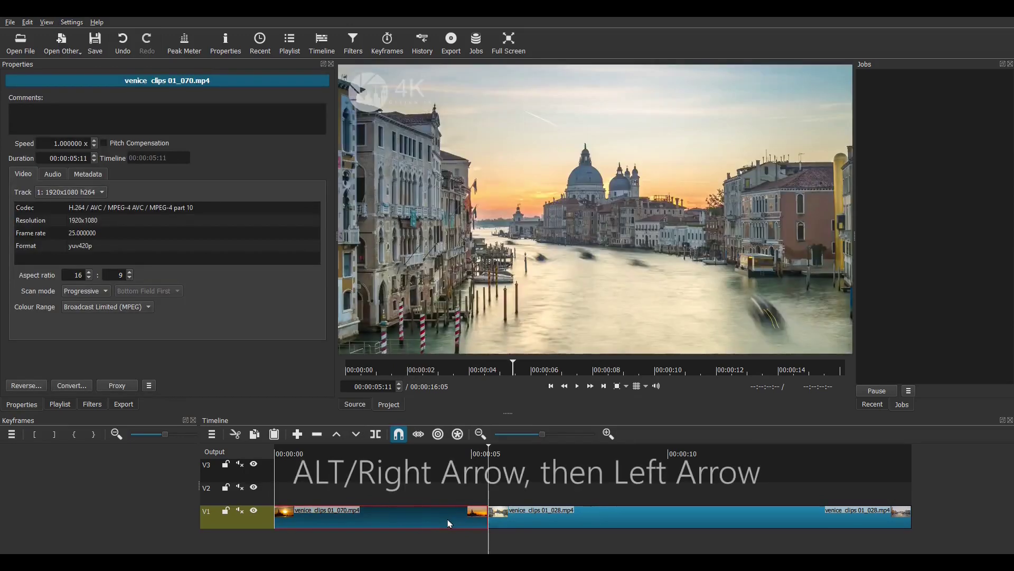
key(Left)
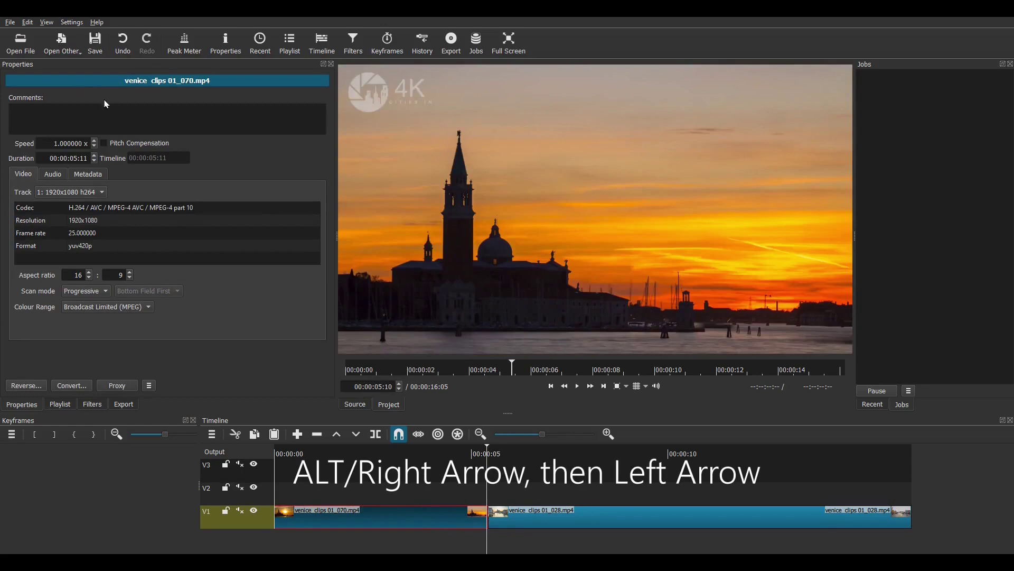
click(10, 23)
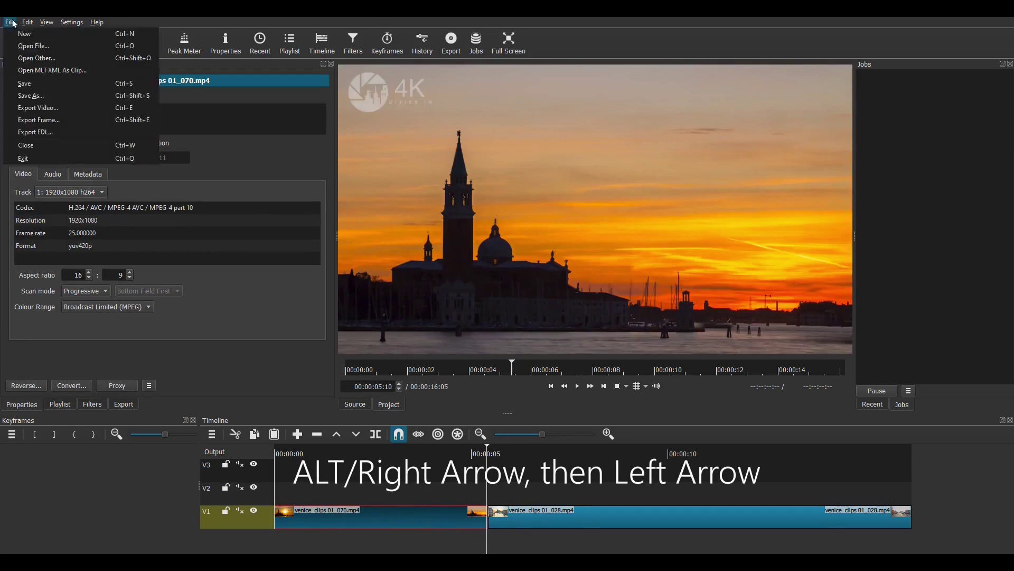
click(48, 122)
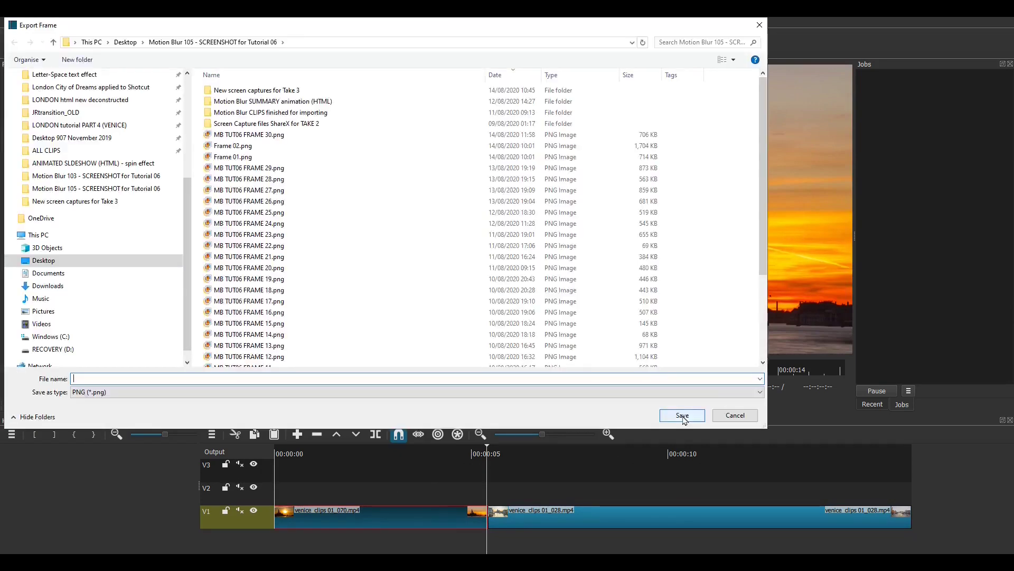
text(Motion Blur frame 01)
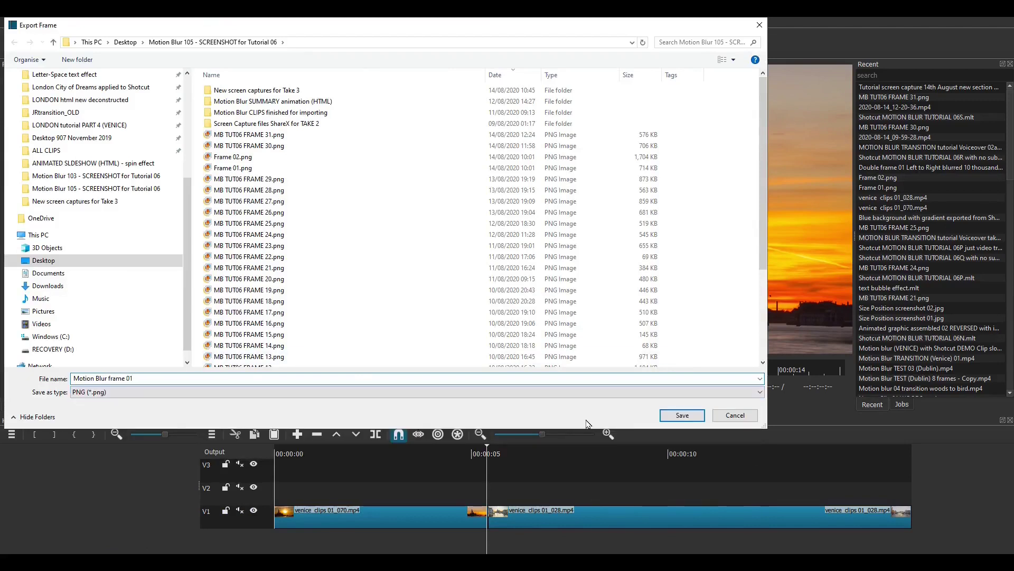
key(Return)
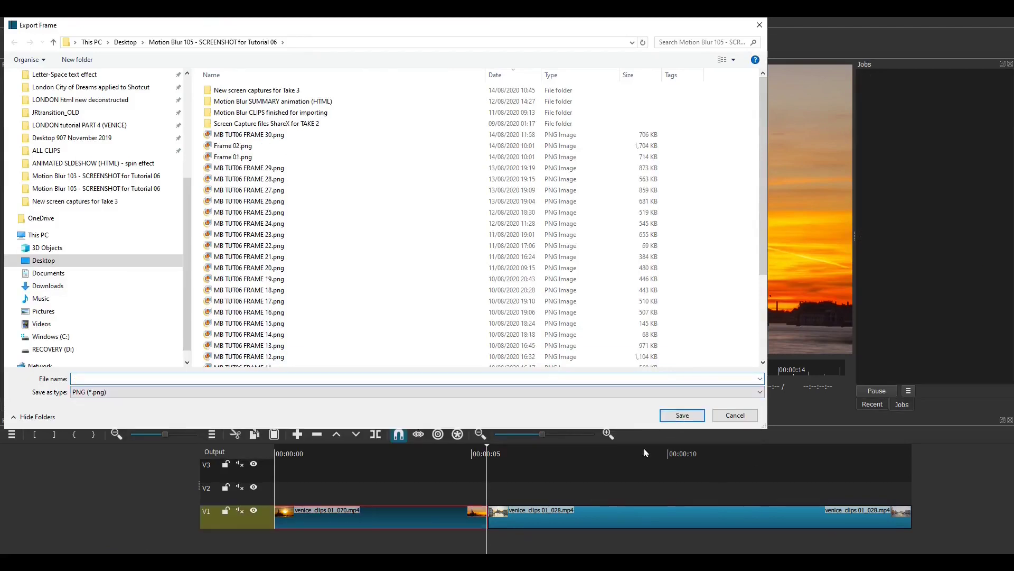
Export the canal clip's first frame as the PNG still 'Motion blur frame 02'
key(Right)
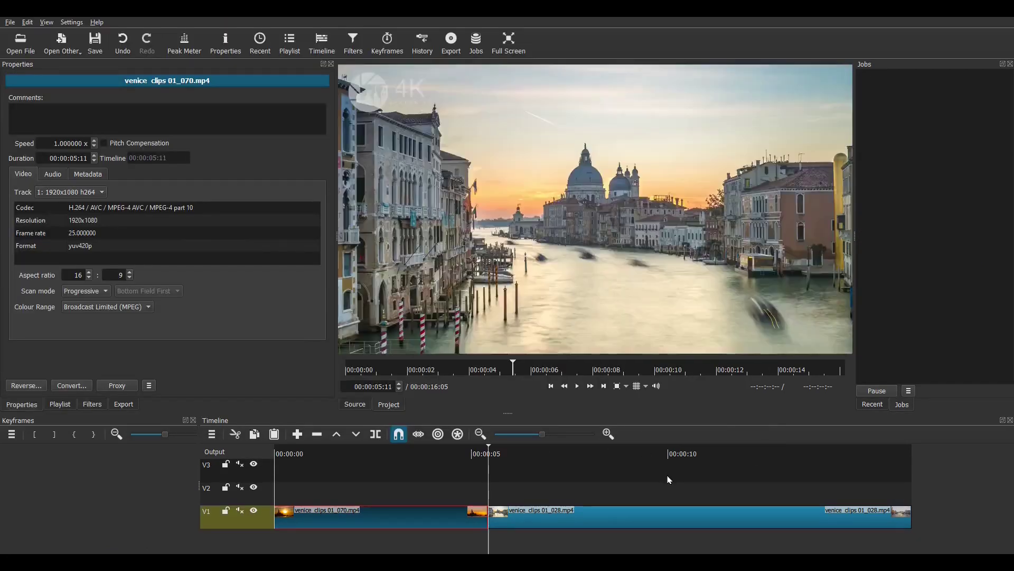
click(10, 22)
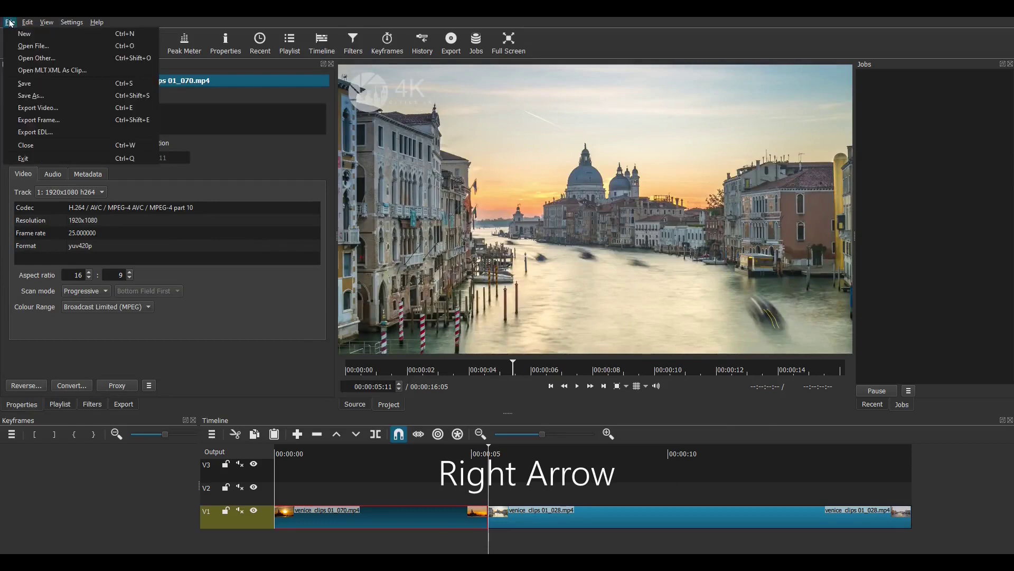
click(24, 119)
text(M)
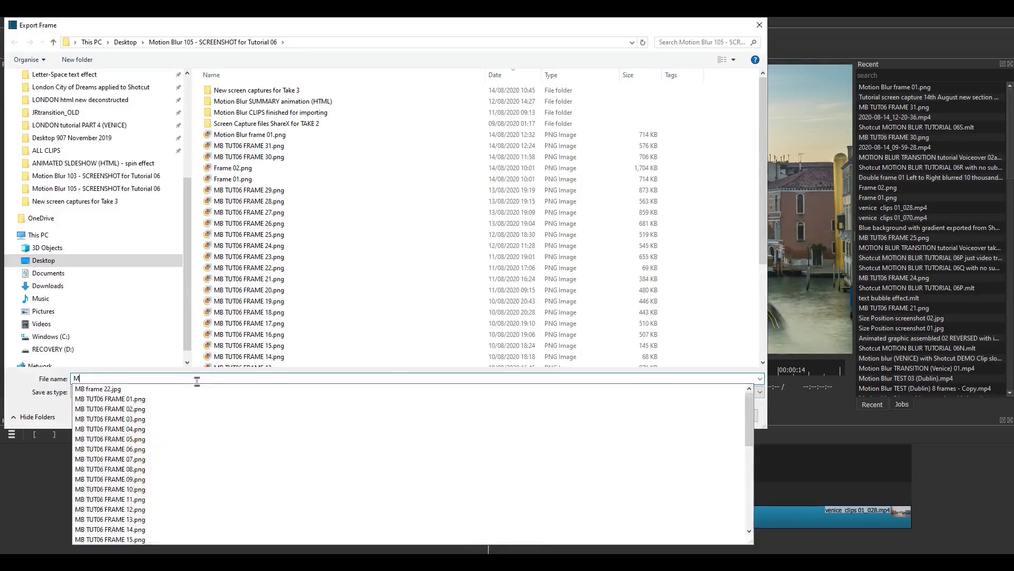
text(otion blur frame 02)
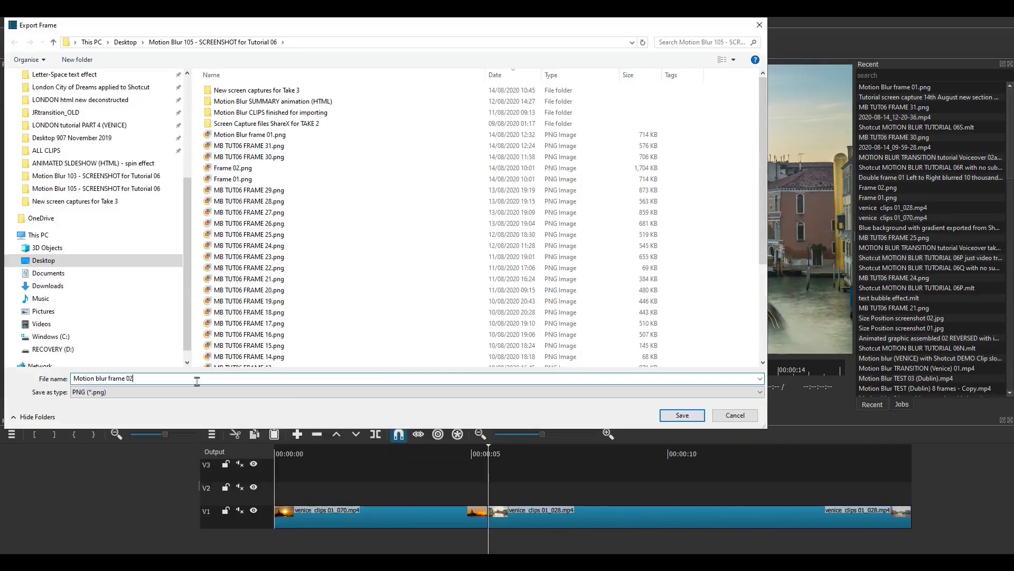
click(682, 415)
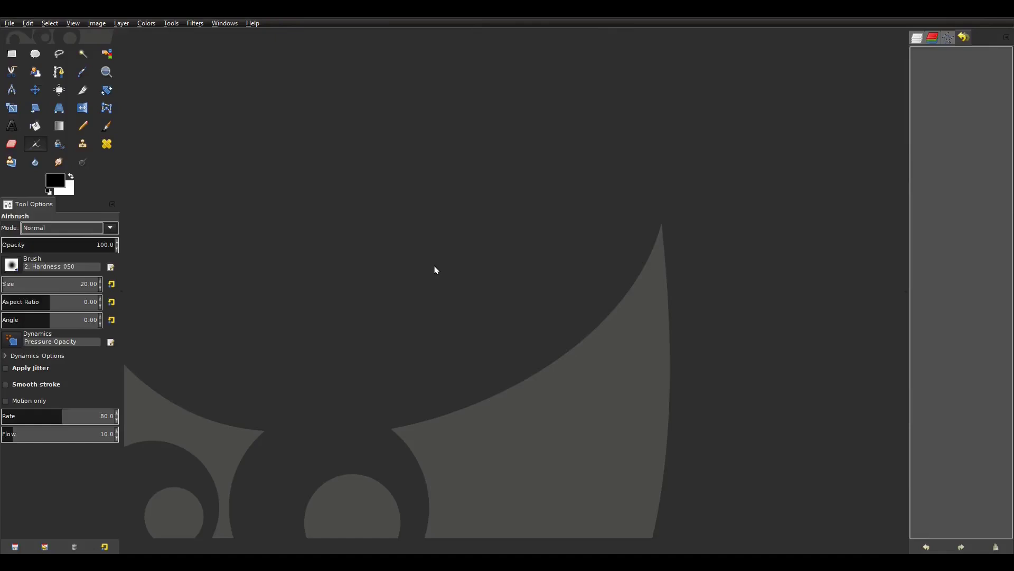
Open both Venice transition frame PNGs as layers of one GIMP image
click(10, 23)
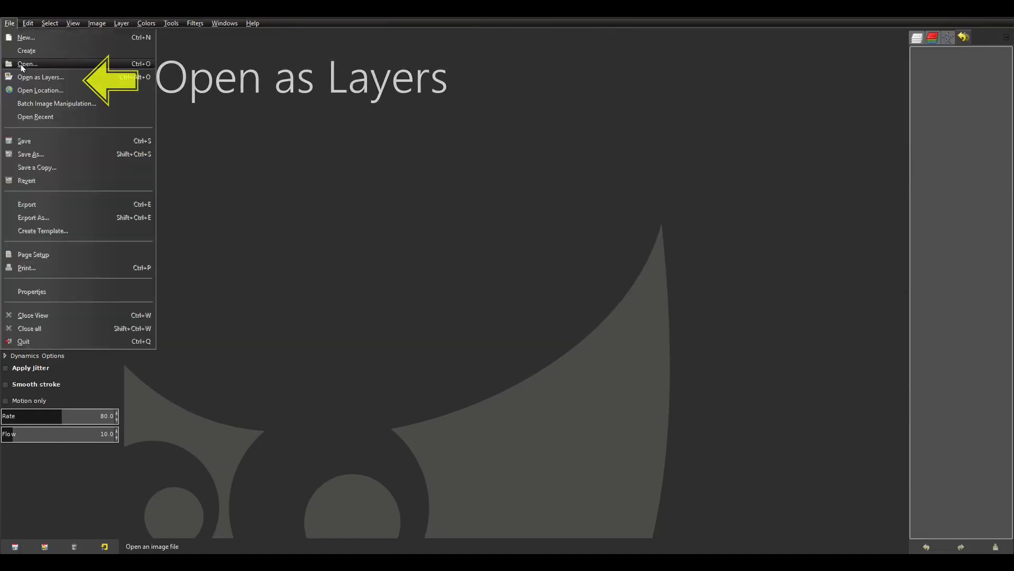
click(24, 77)
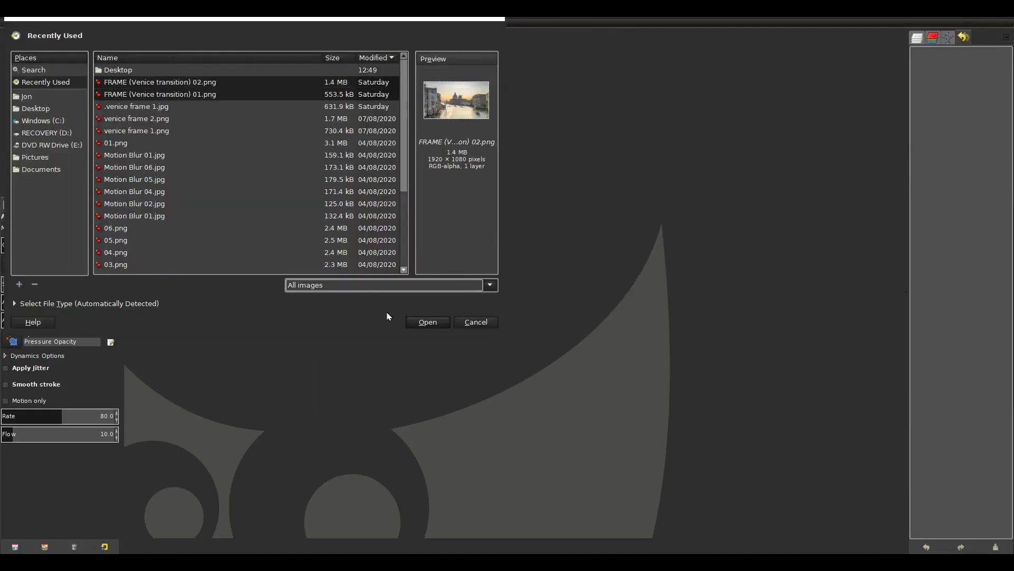
click(430, 322)
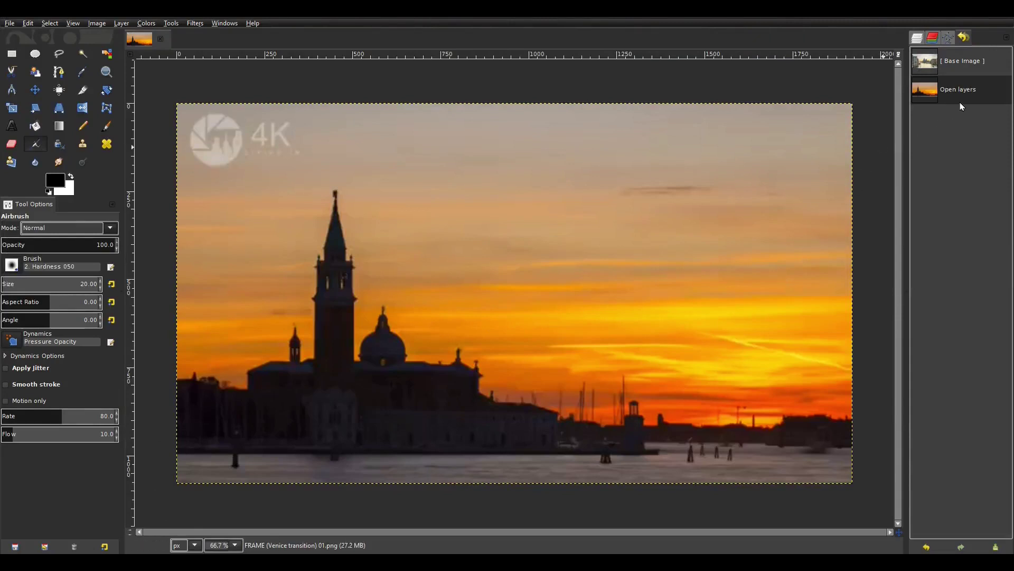
Zoom the canvas to 25% and work out the new width, 1920 × 2 = 3840, in the calculator
click(233, 545)
click(235, 522)
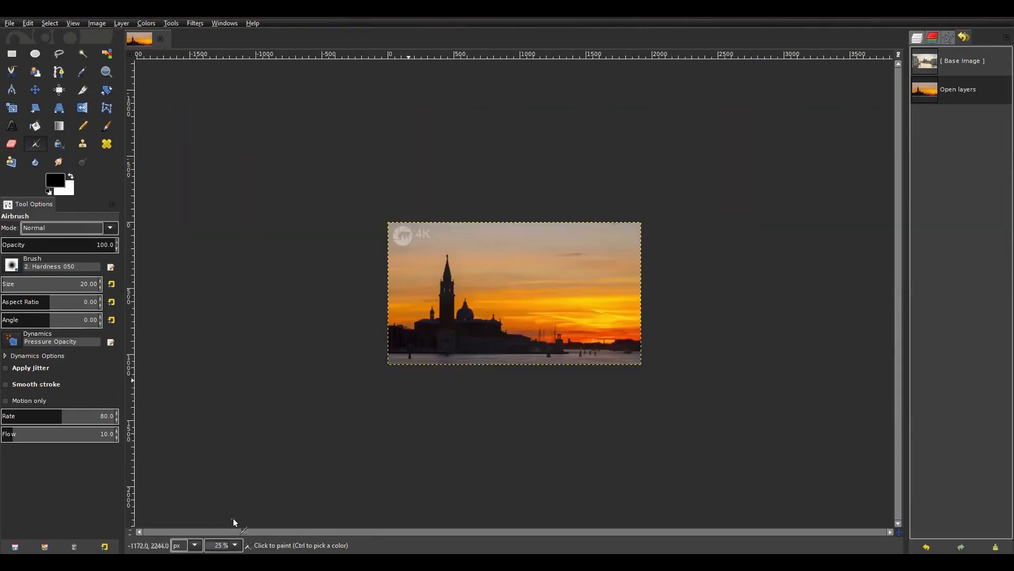
click(99, 25)
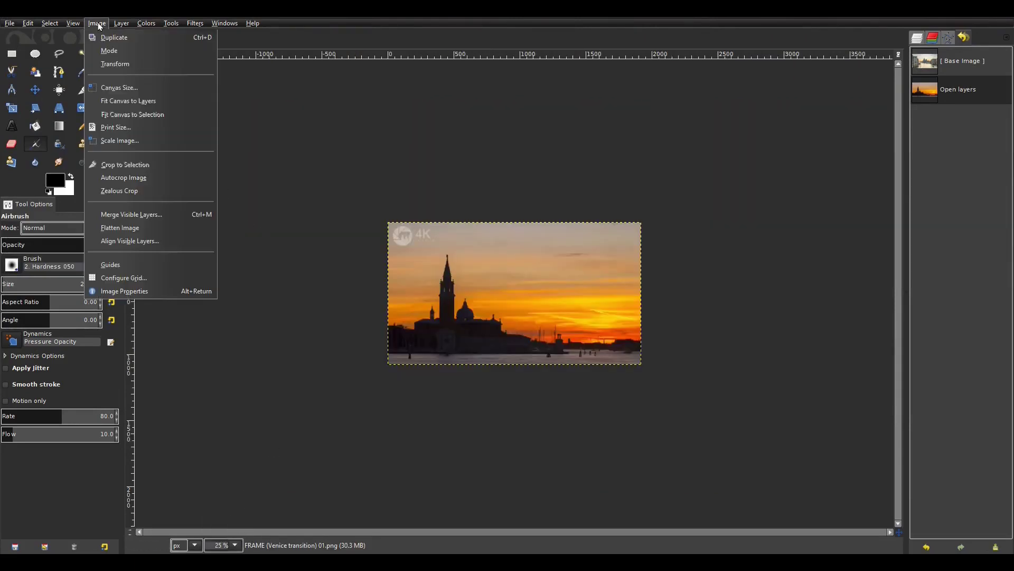
click(105, 88)
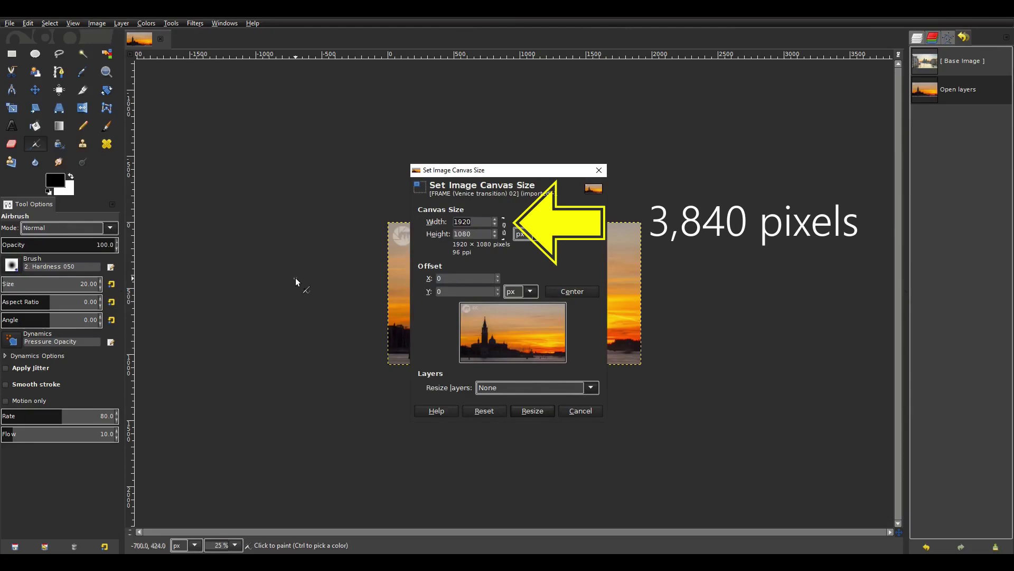
click(224, 348)
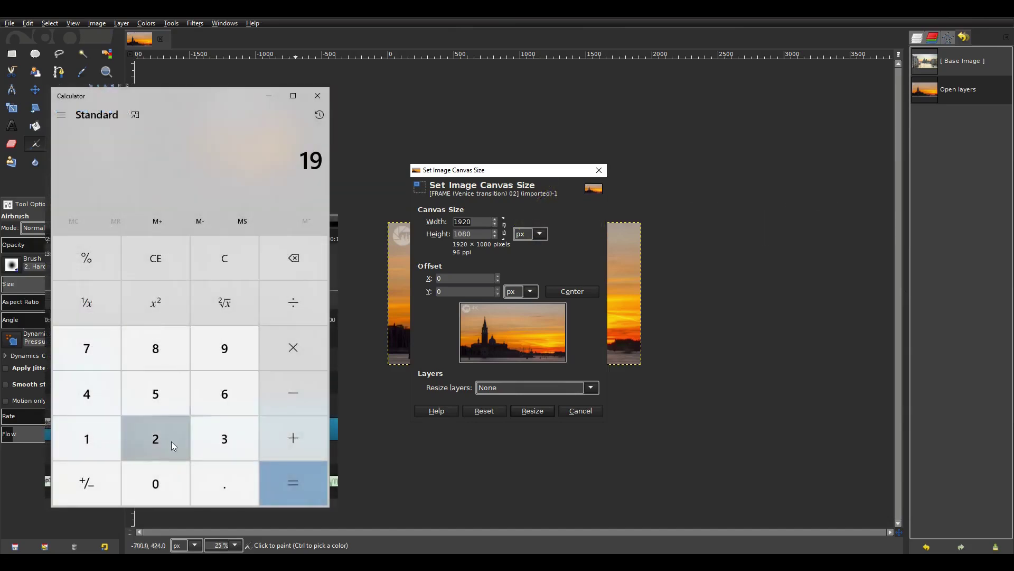
click(171, 441)
click(163, 487)
click(310, 356)
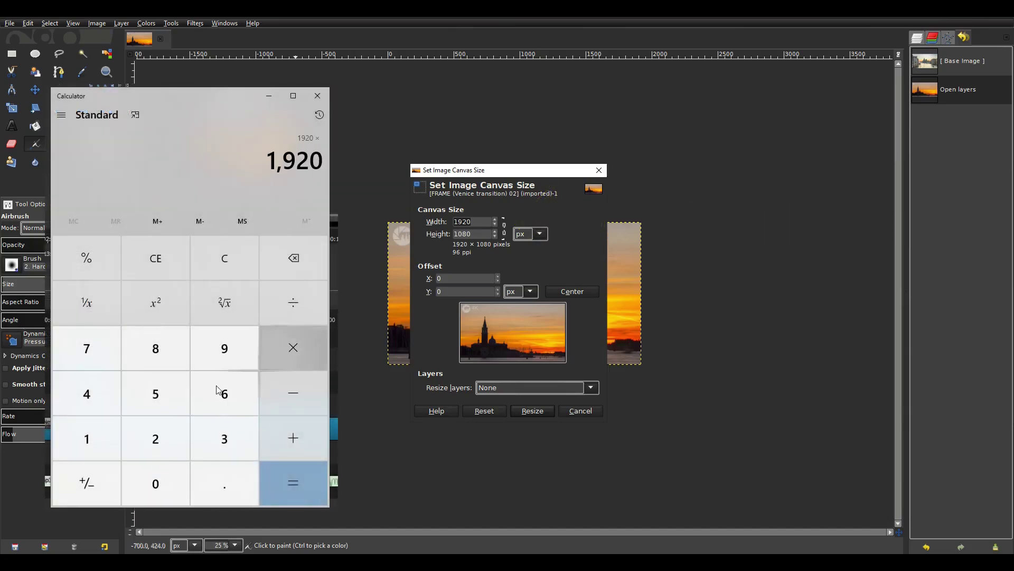
click(155, 438)
click(269, 478)
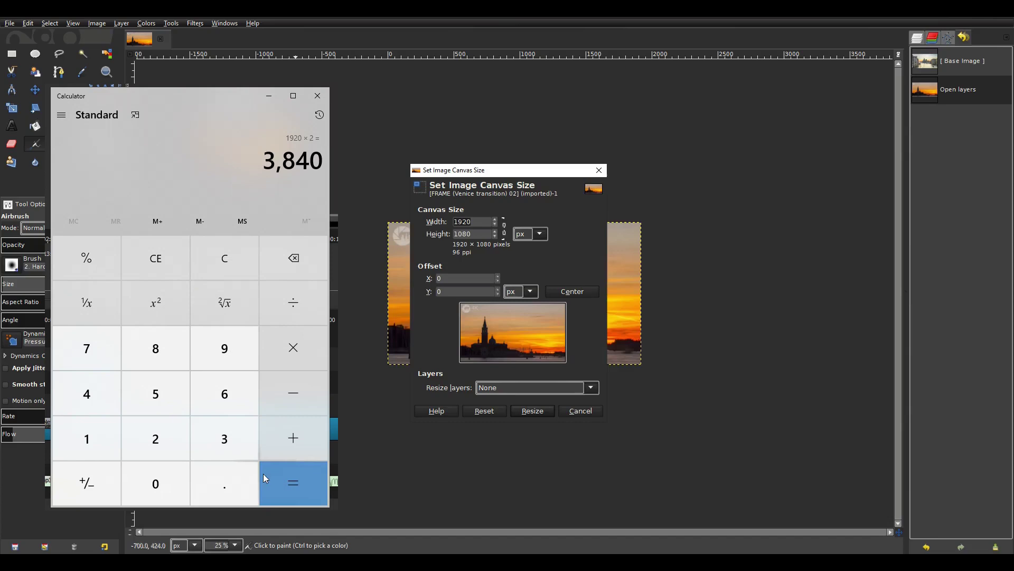
Resize the canvas to 3840 px wide, keeping the 1080 px height
key(alt+Tab)
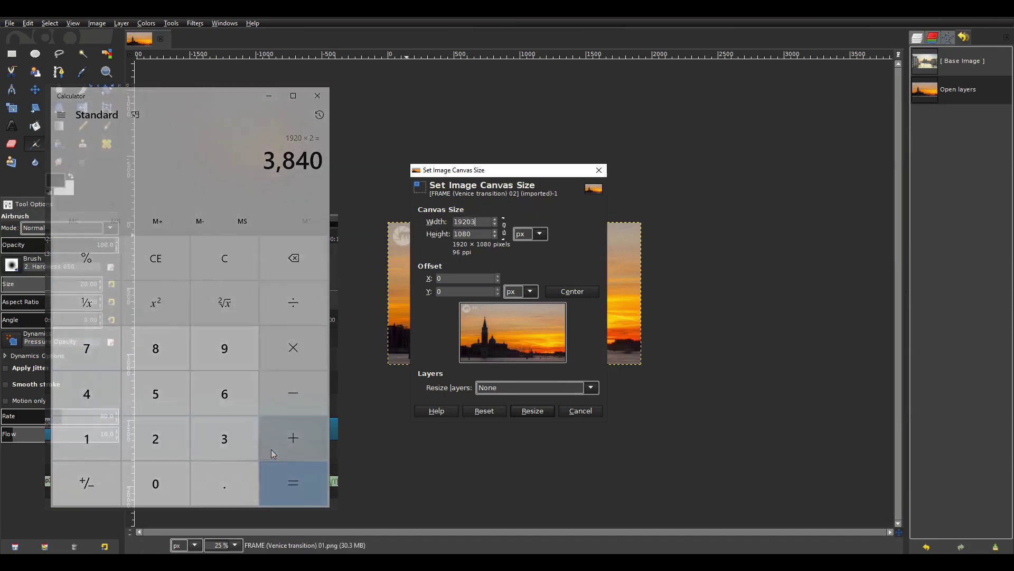
text(3840)
key(BackSpace)
key(BackSpace)
key(BackSpace)
key(BackSpace)
key(BackSpace)
key(BackSpace)
key(BackSpace)
key(BackSpace)
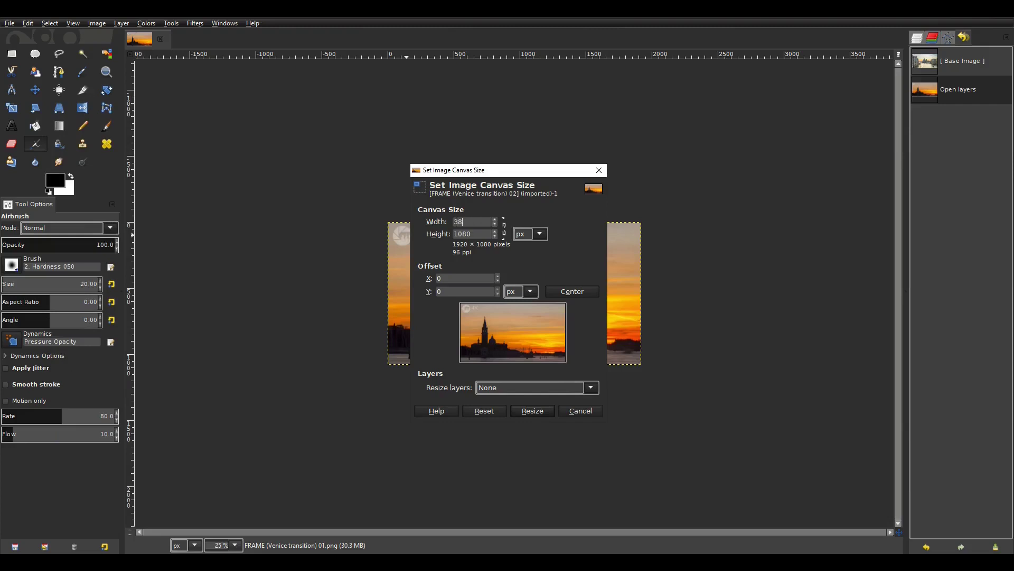
text(3840)
click(533, 412)
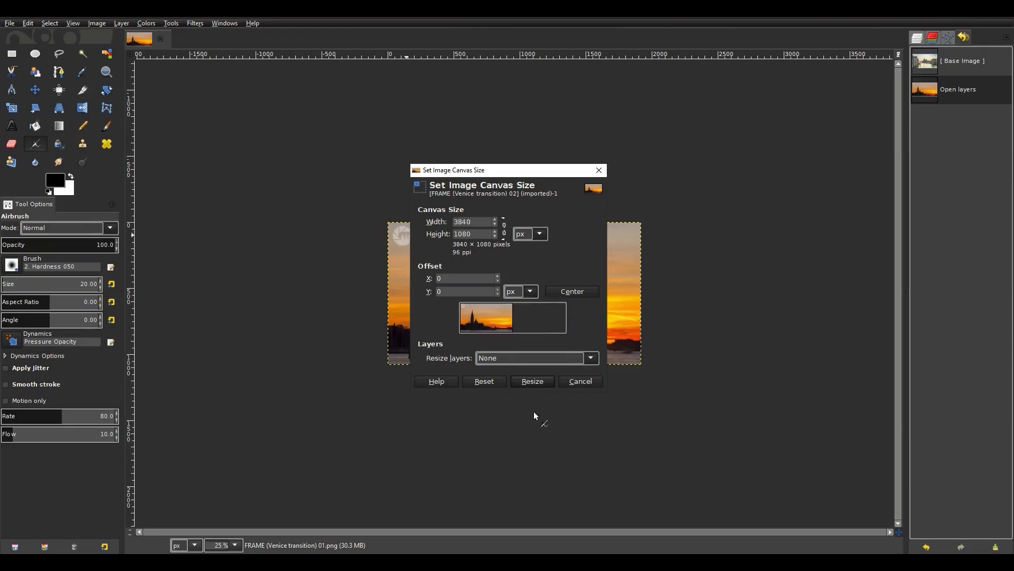
click(540, 381)
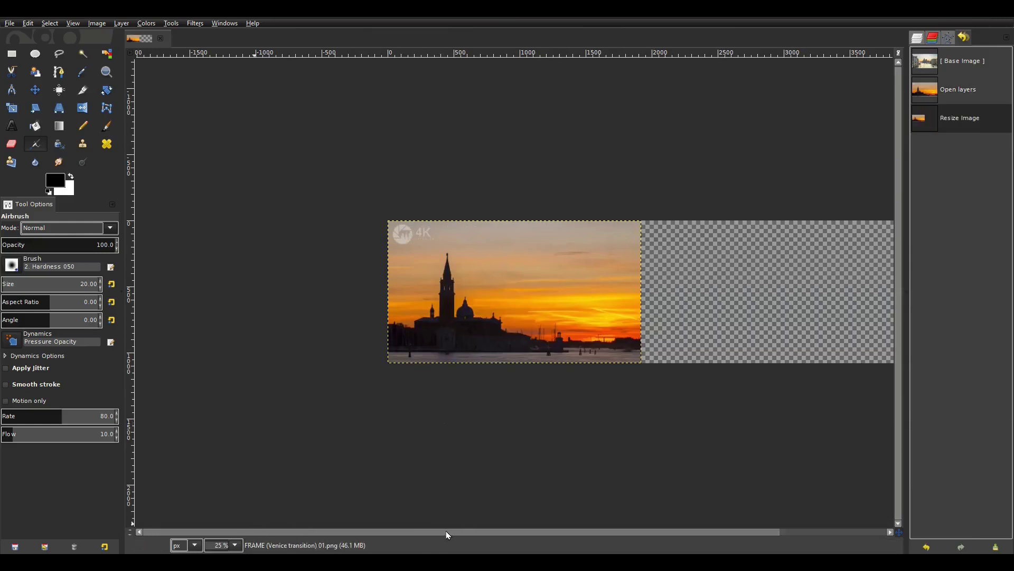
Move the sunset picture into the left half and the canal picture into the right half
scroll(462, 531, right, 3)
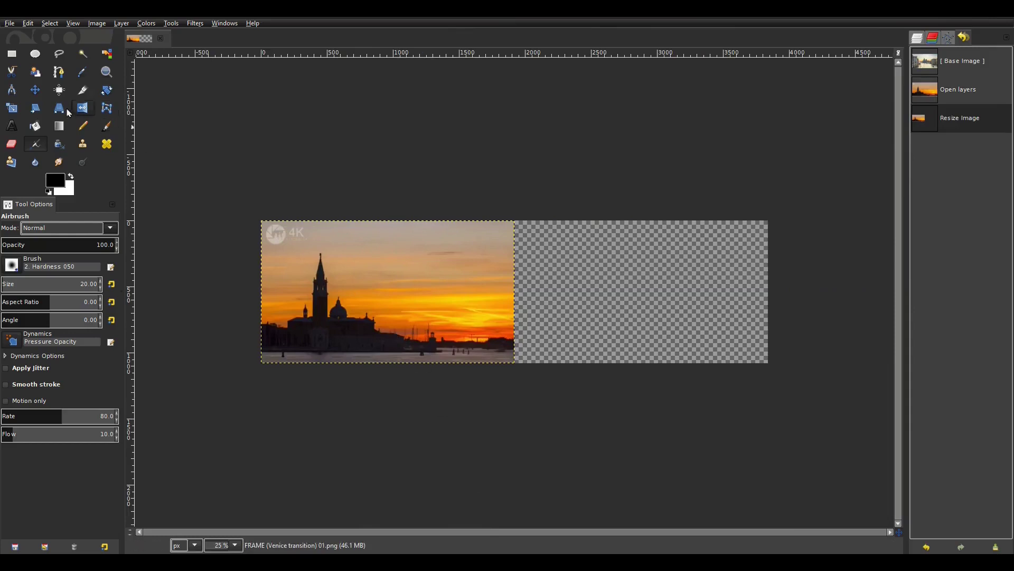
click(36, 92)
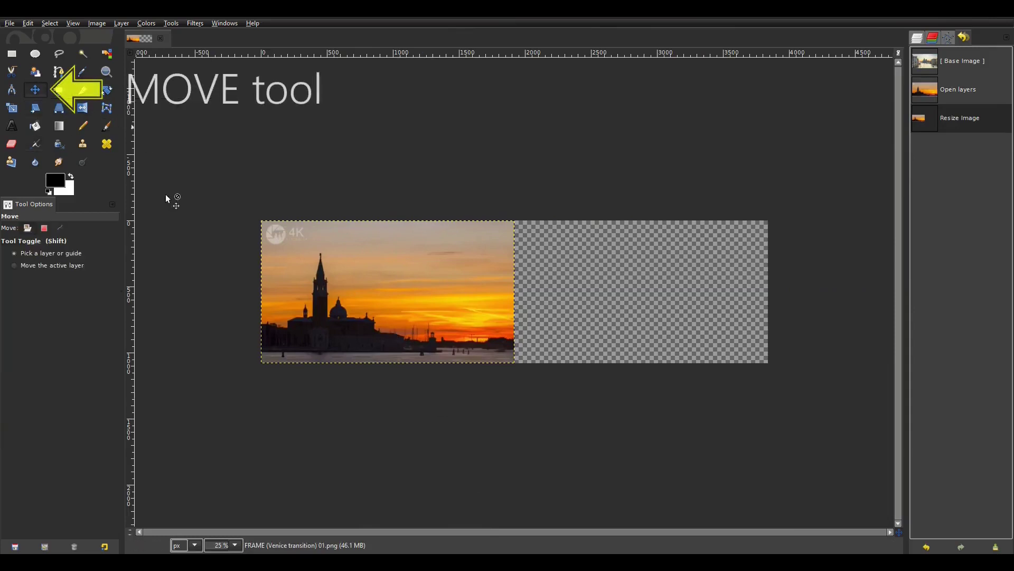
drag(359, 283, 370, 329)
click(360, 258)
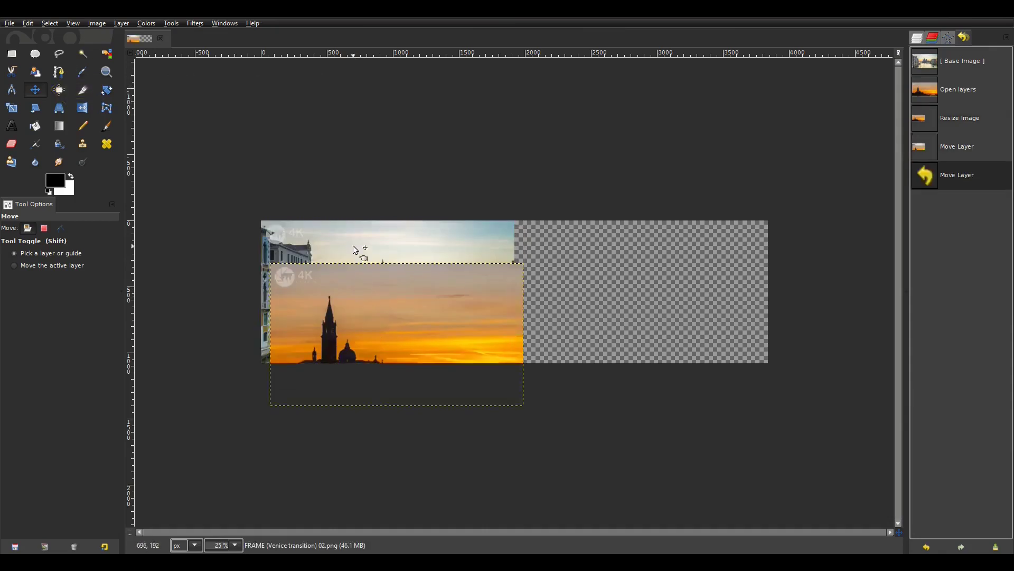
drag(357, 248, 588, 252)
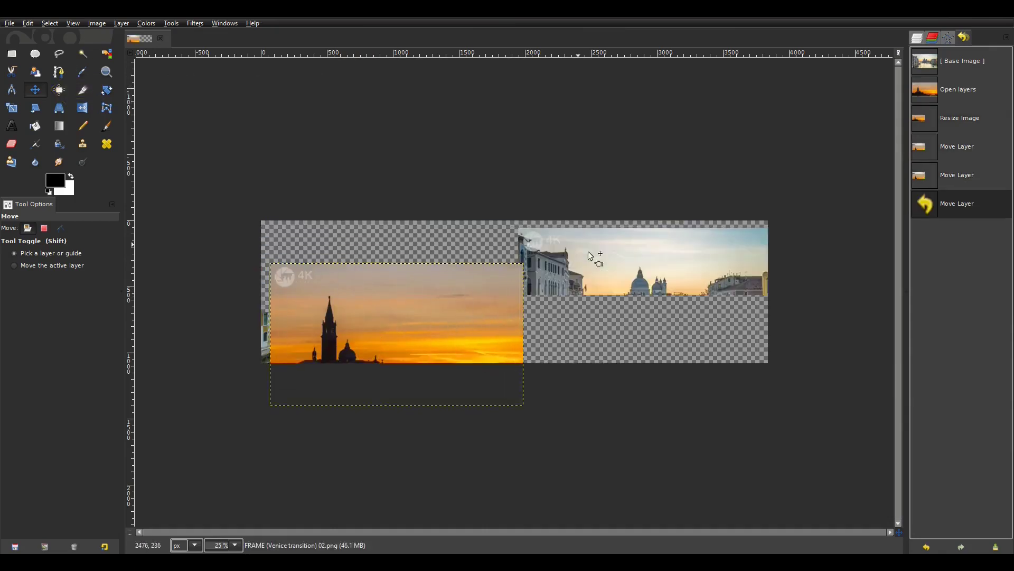
drag(451, 314, 446, 281)
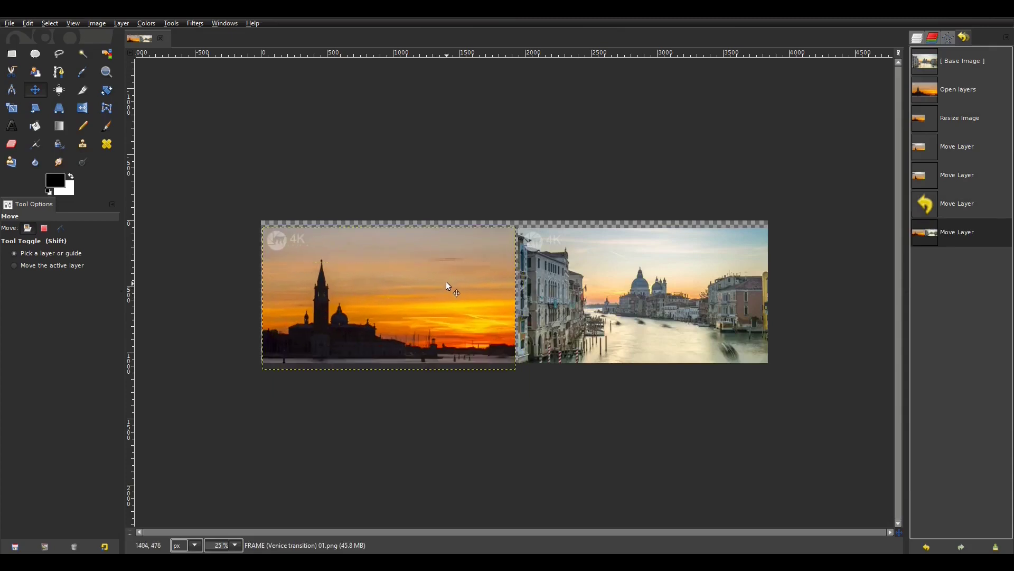
Turn on Snap to Canvas Edges and snap both pictures flush to the top edge
click(73, 24)
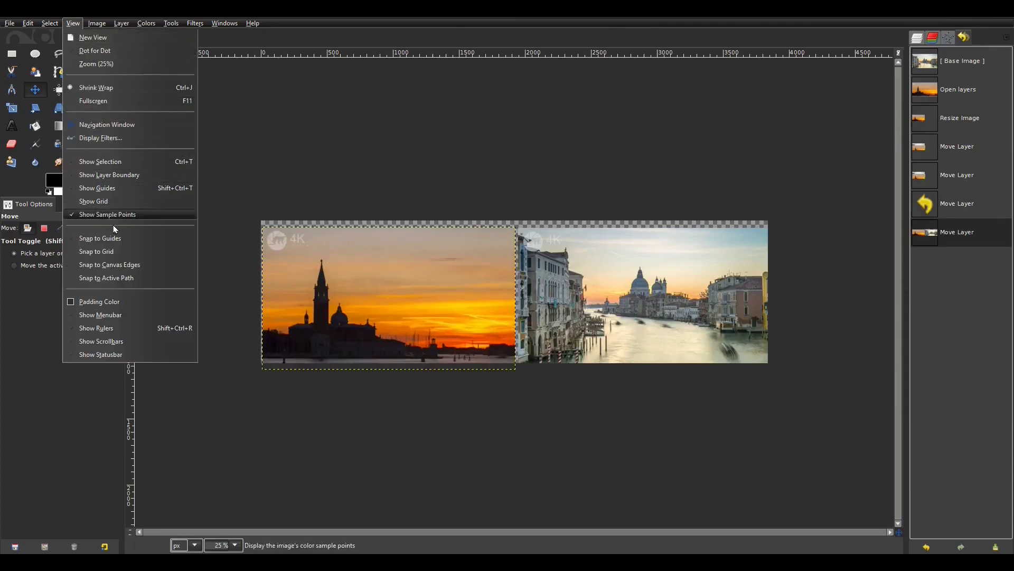
click(135, 265)
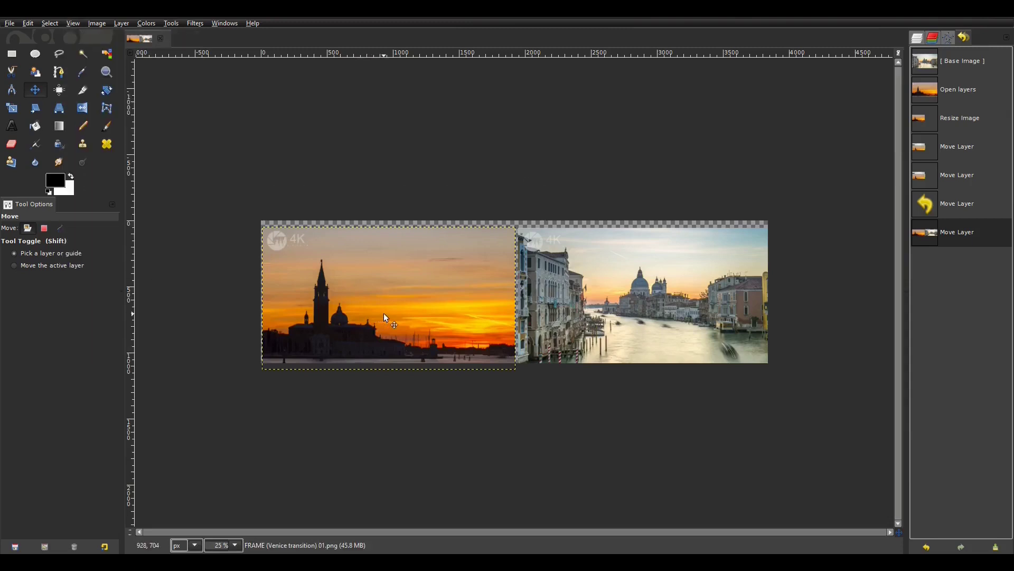
drag(384, 313, 386, 308)
drag(617, 328, 614, 320)
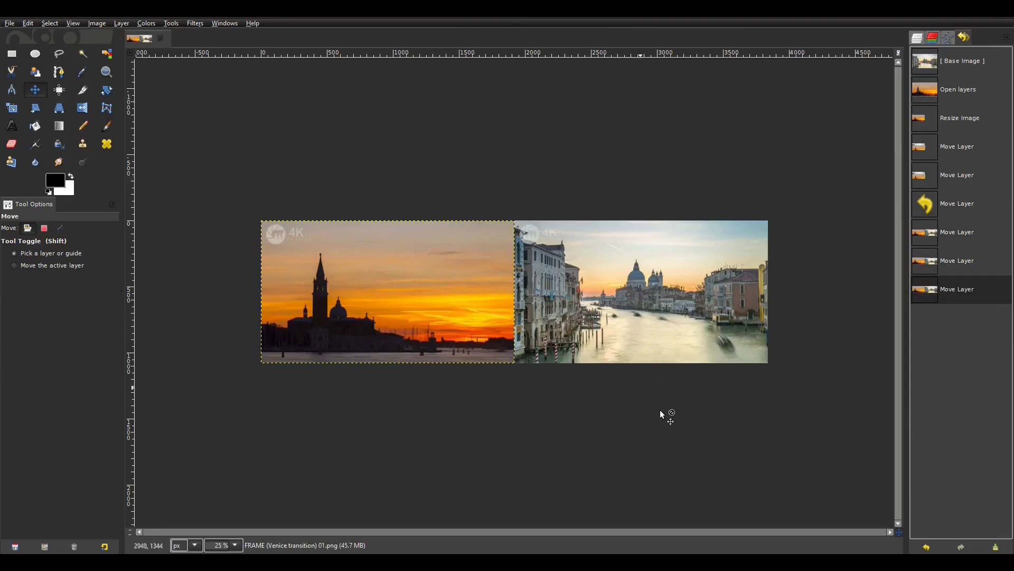
click(9, 23)
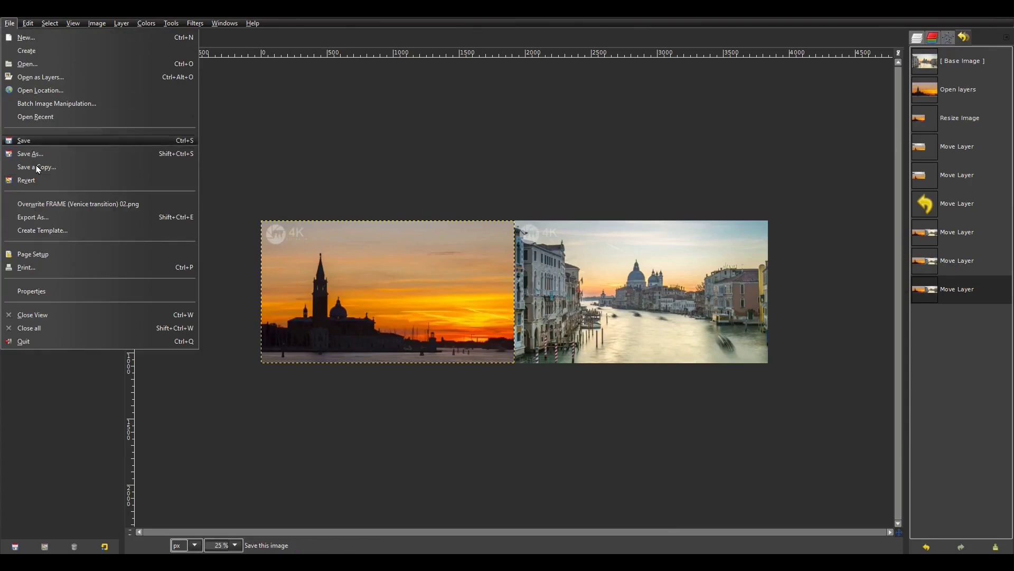
Export the side-by-side Venice frame into the Motion Blur 104 folder, sorting files by name
click(46, 221)
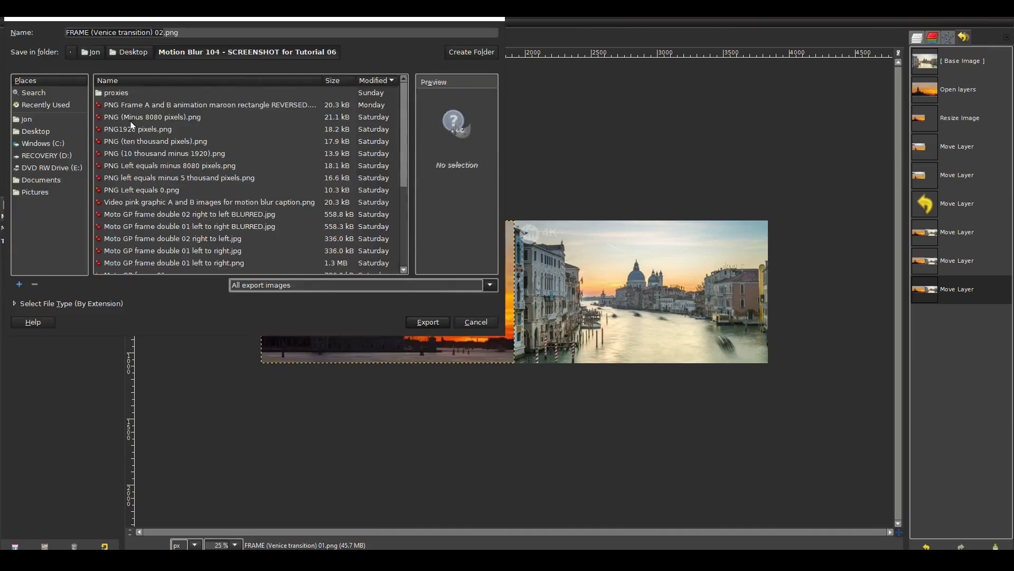
click(166, 83)
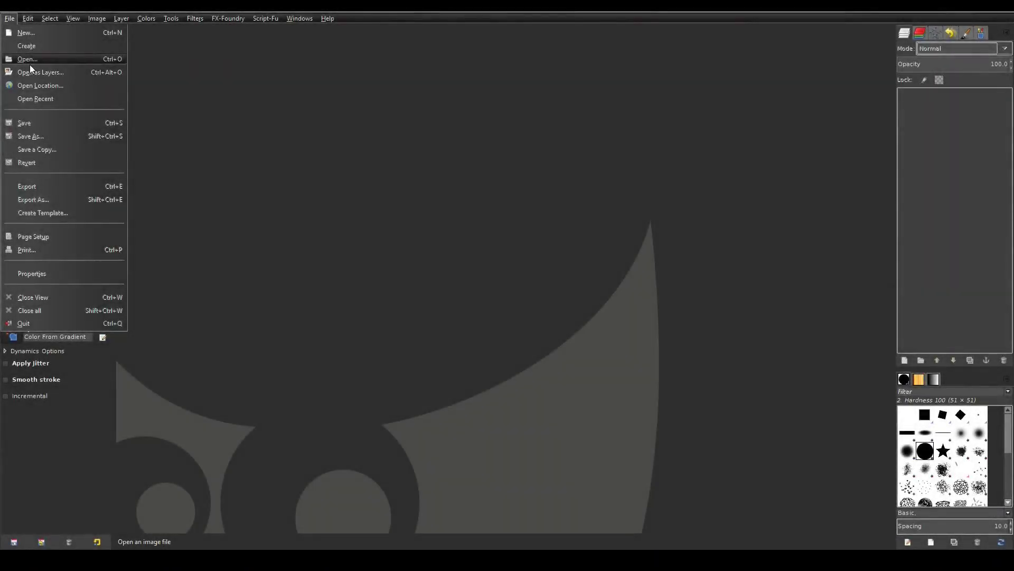
Open the double Left to Right Venice JPG from the Desktop's Motion Blur 104 folder
click(30, 64)
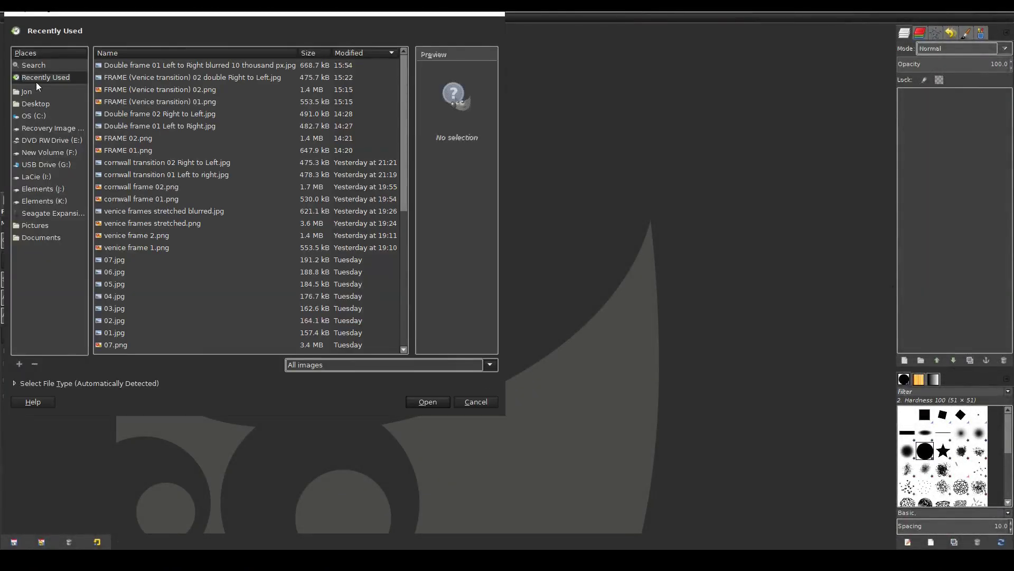
click(42, 107)
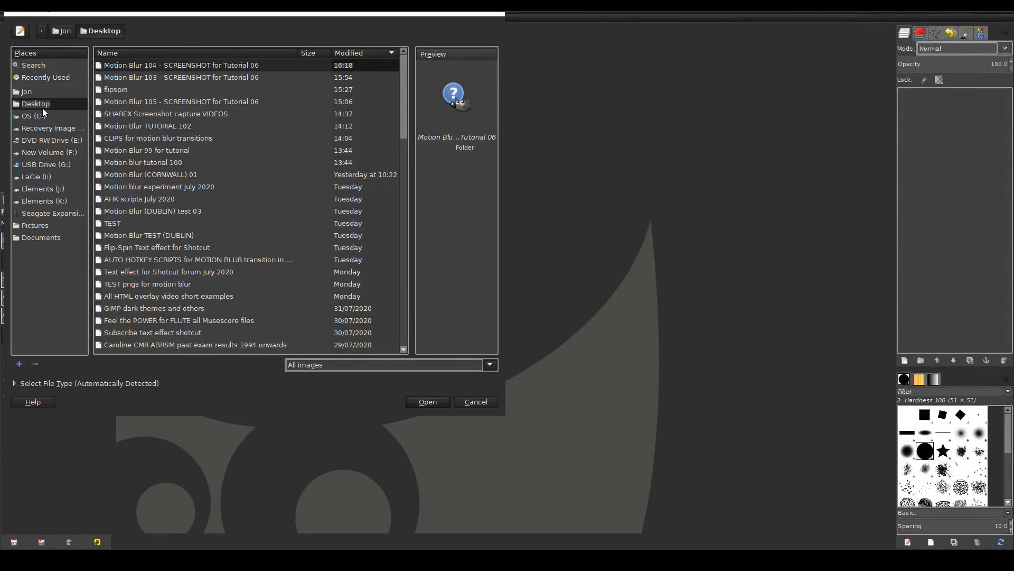
double_click(212, 63)
double_click(229, 89)
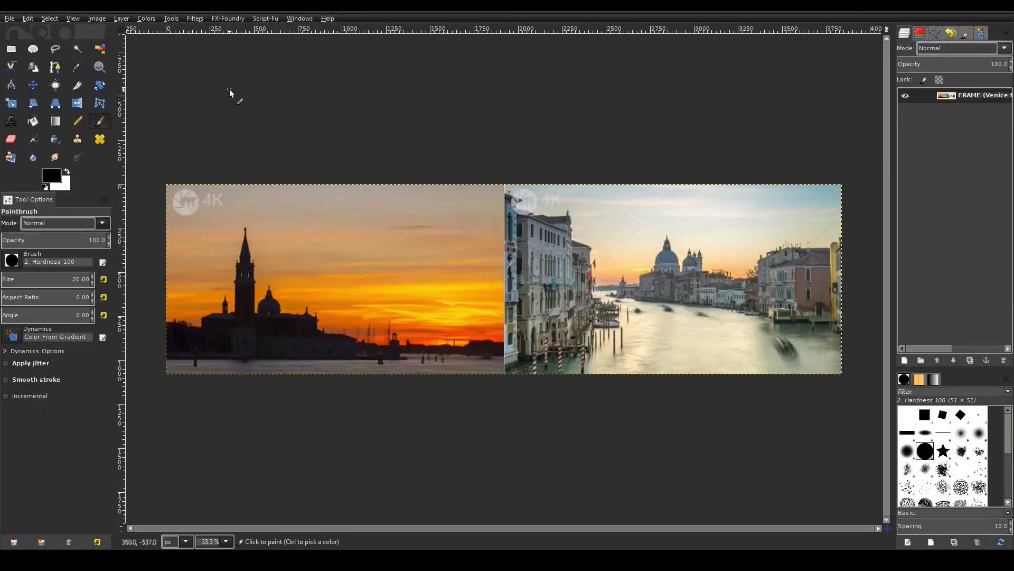
Widen the canvas to 10000 px and zoom out to 12.5% to see it all
click(96, 18)
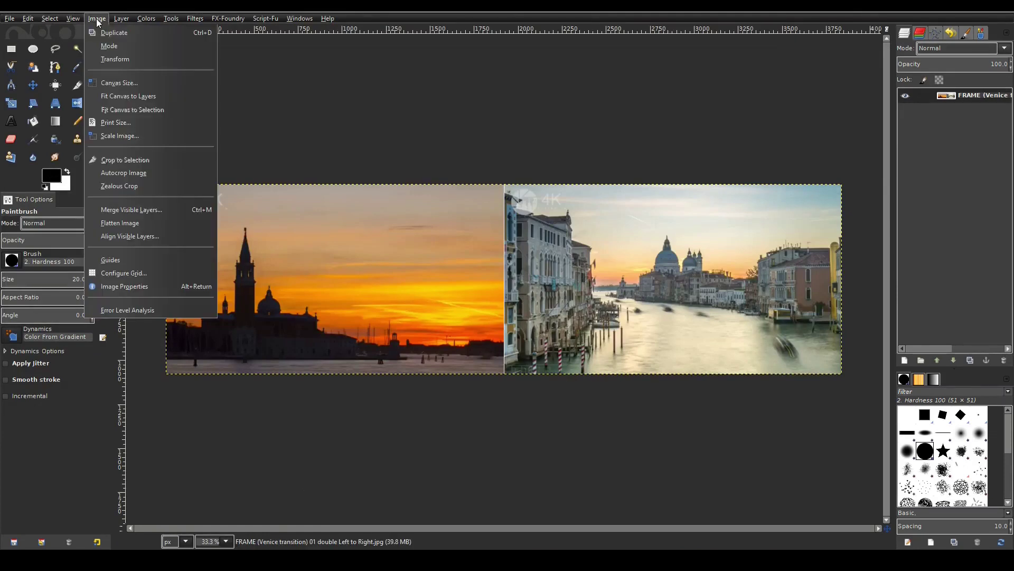
click(125, 83)
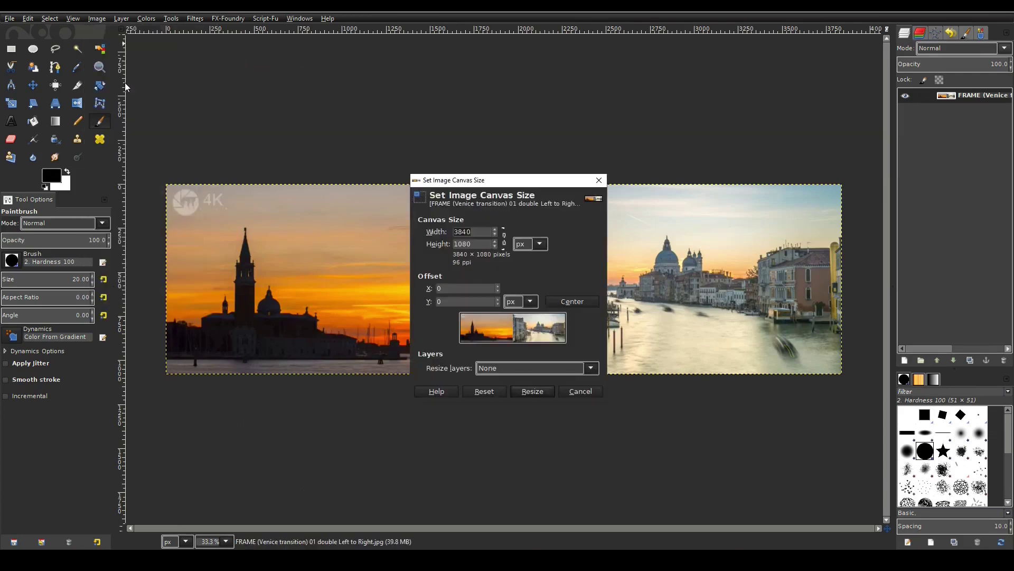
double_click(475, 232)
text(10000)
key(Tab)
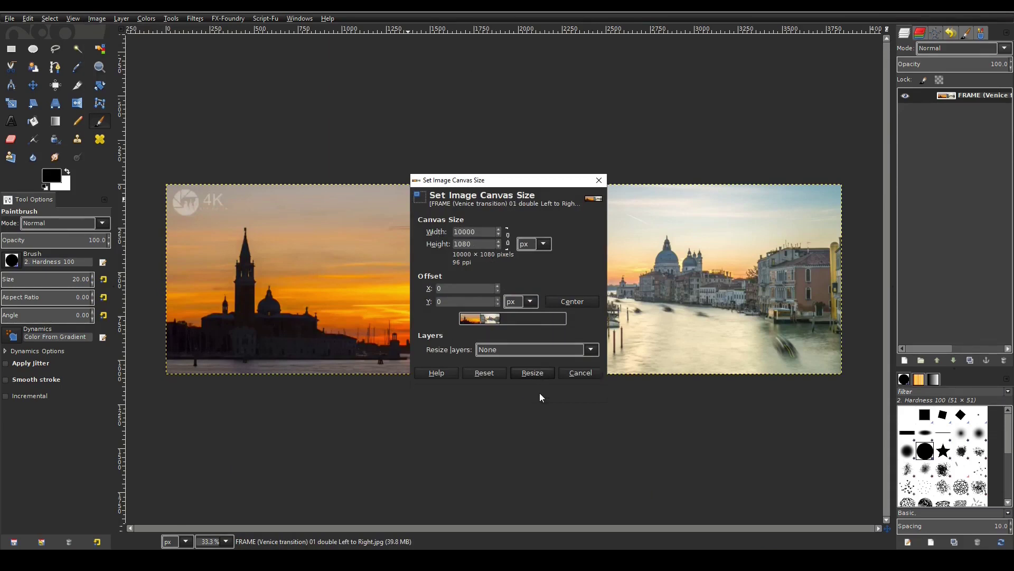
click(533, 373)
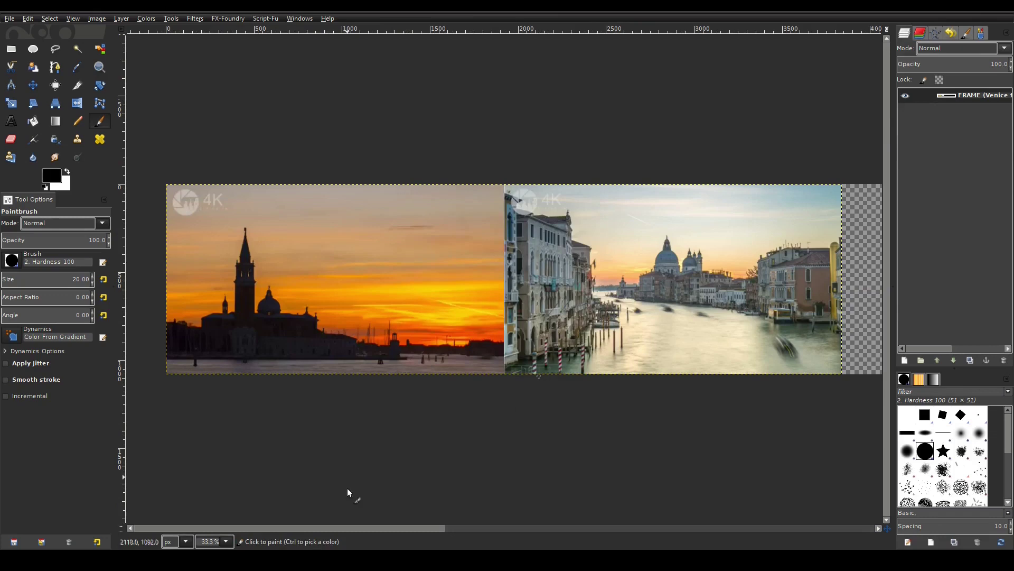
click(226, 541)
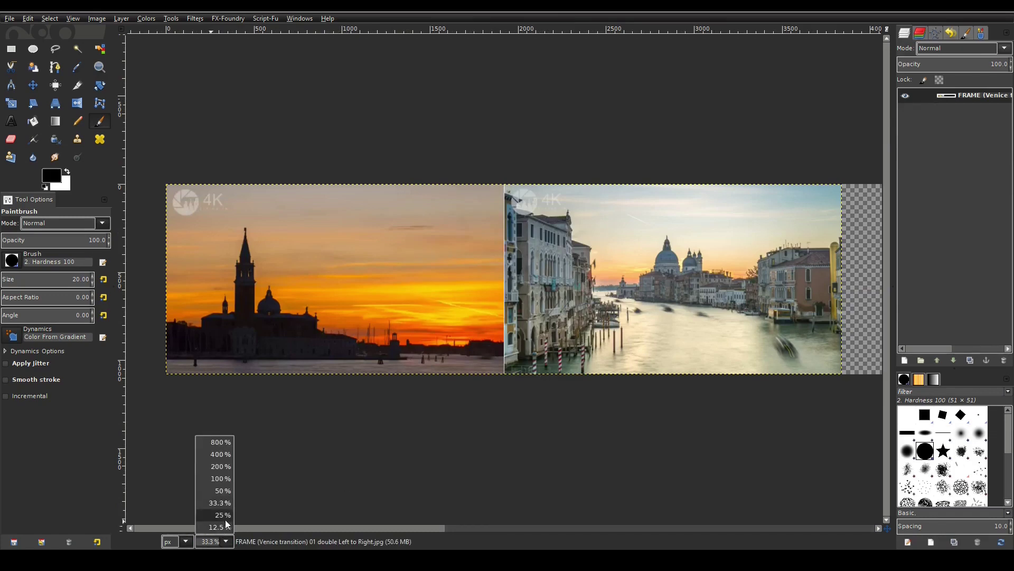
click(224, 518)
click(224, 540)
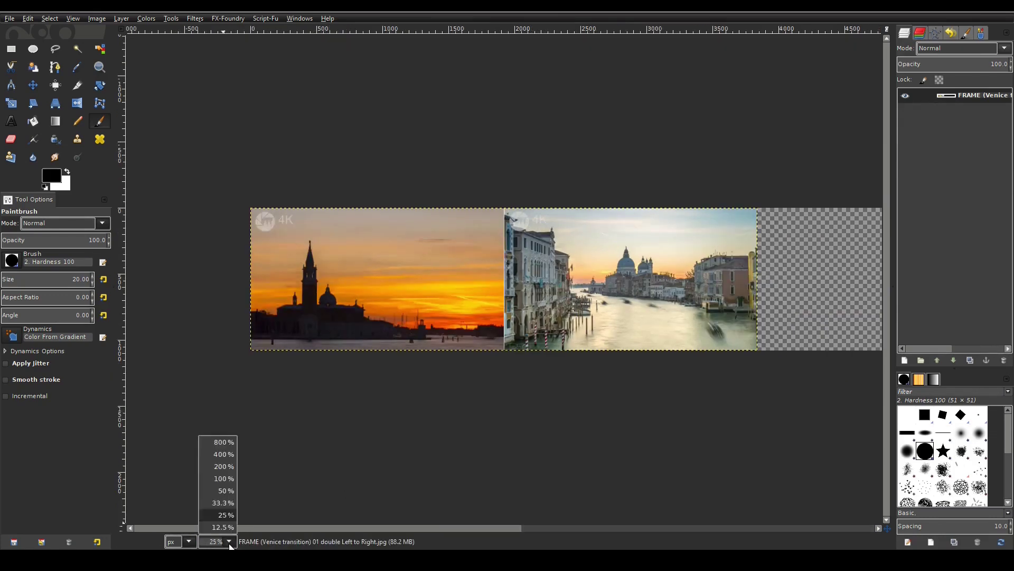
click(225, 529)
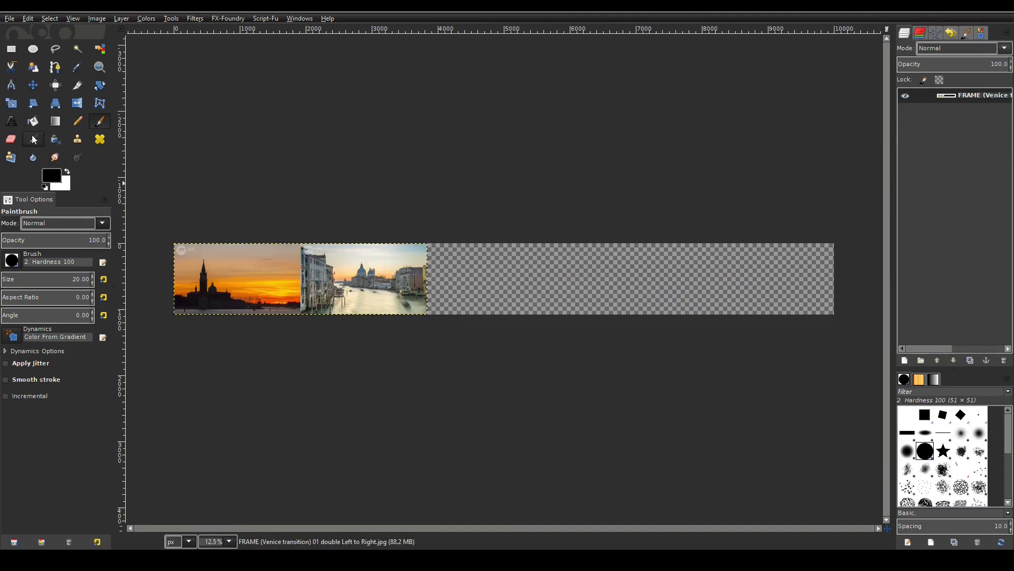
Scale the Venice layer to span the full 10000 × 1080 canvas and export the wide image
click(17, 109)
click(433, 320)
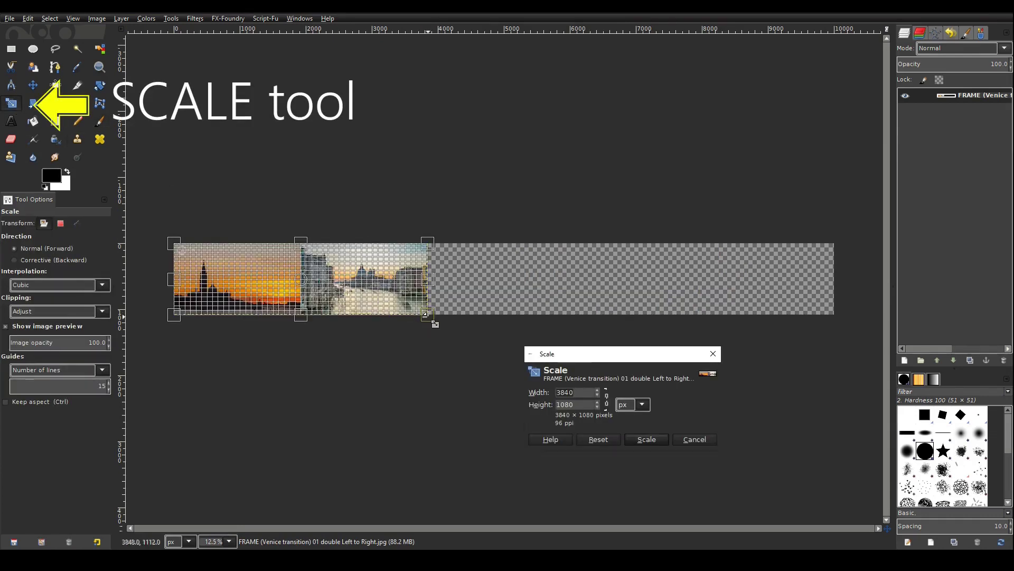
drag(491, 311, 834, 312)
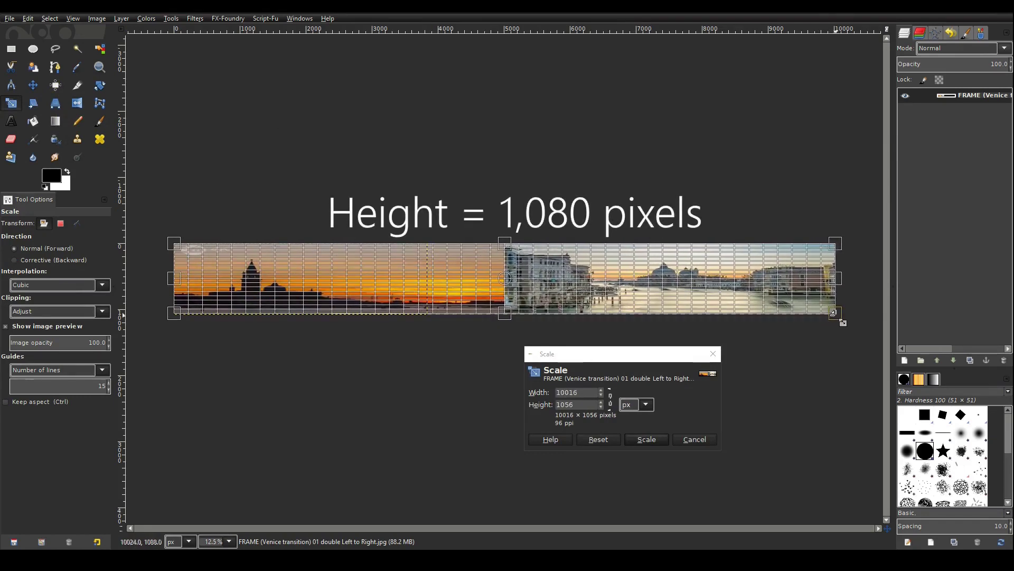
click(634, 440)
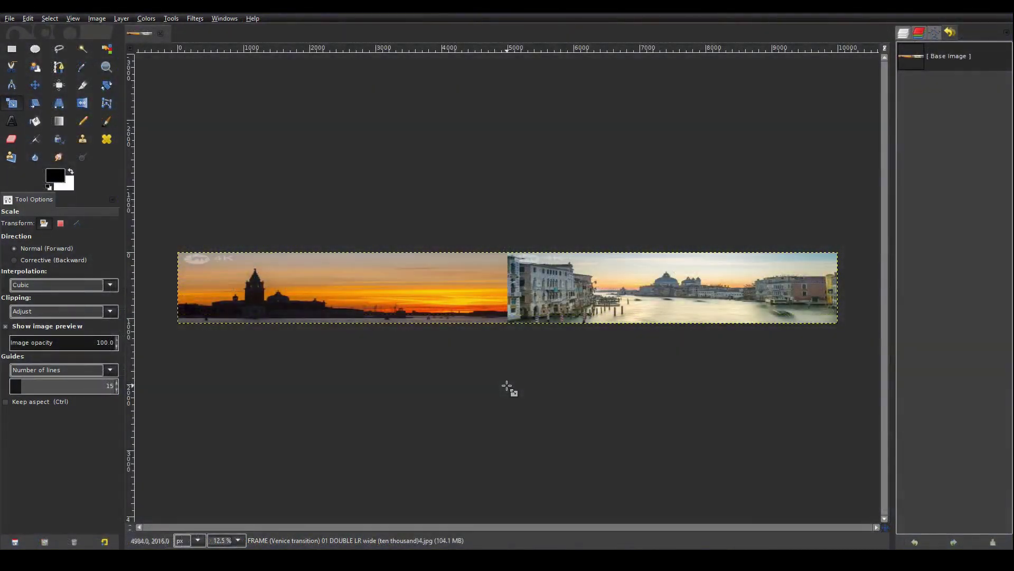
click(10, 19)
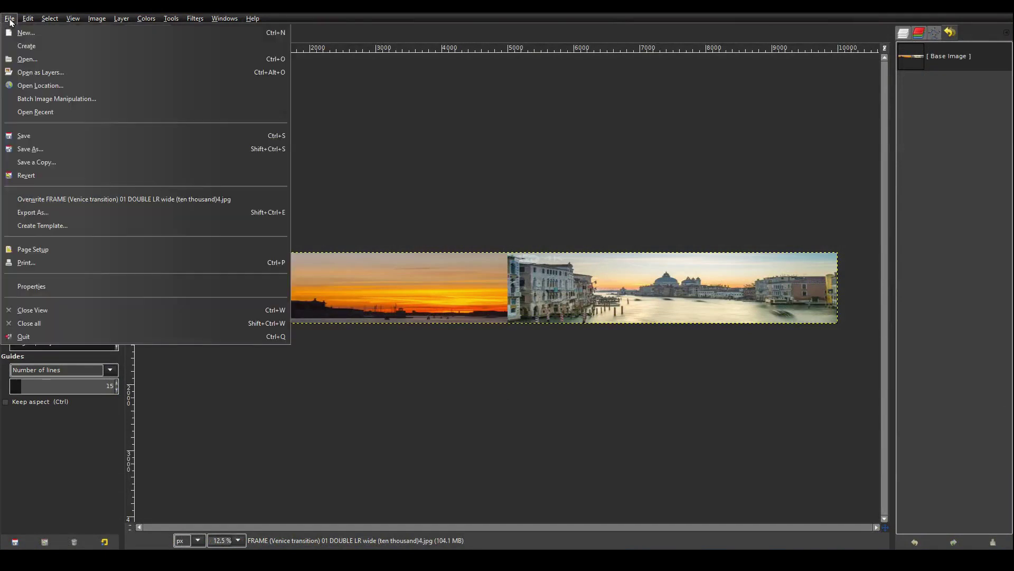
click(42, 211)
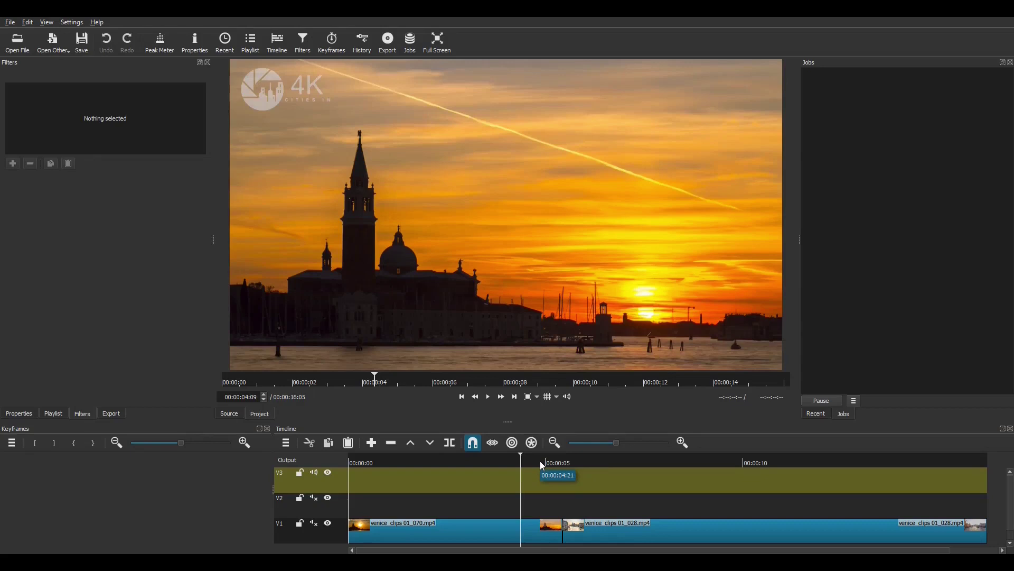
Set the playhead to 00:00:04:10 and switch preview scaling to 360p
click(543, 465)
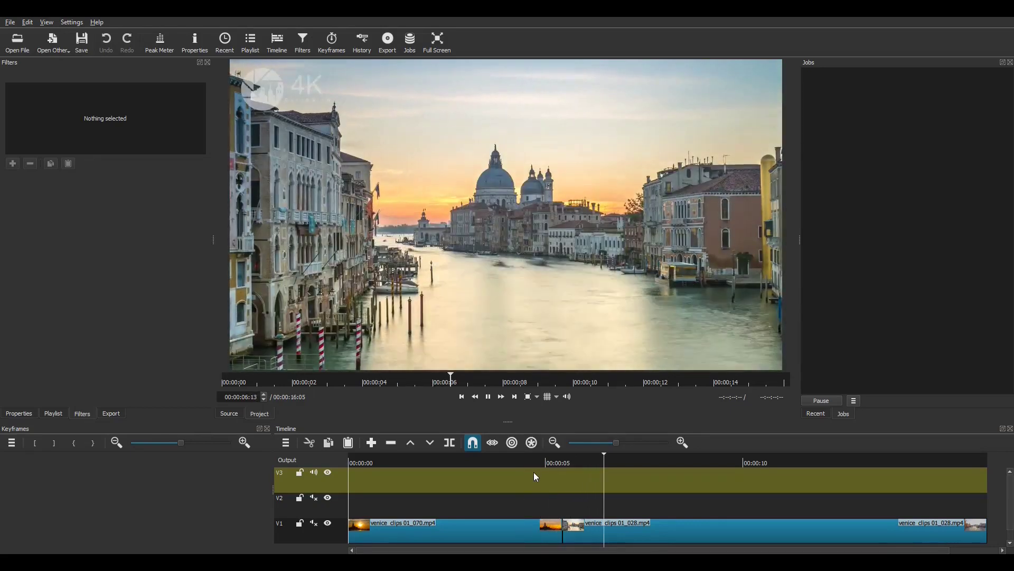
click(522, 461)
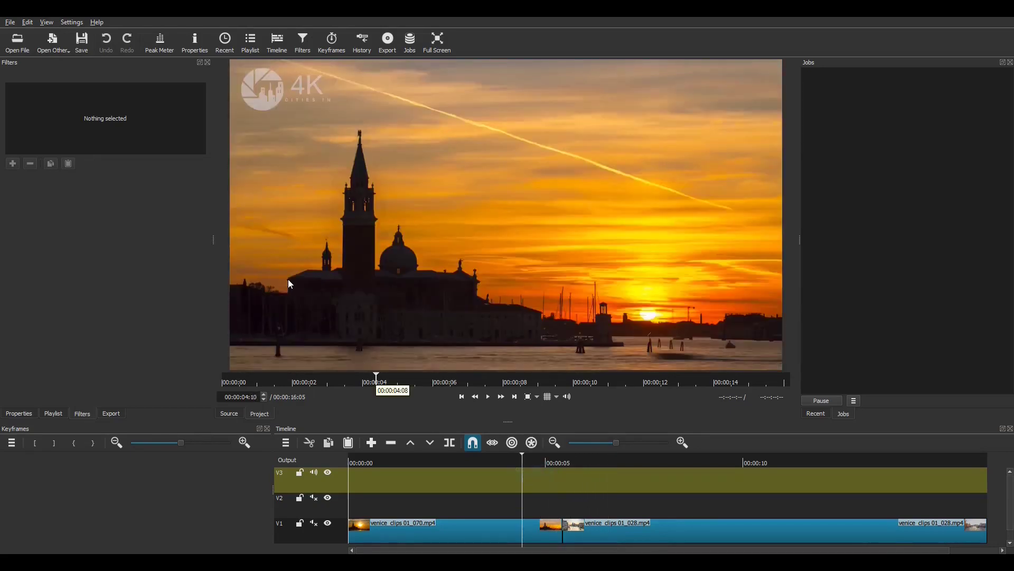
click(70, 22)
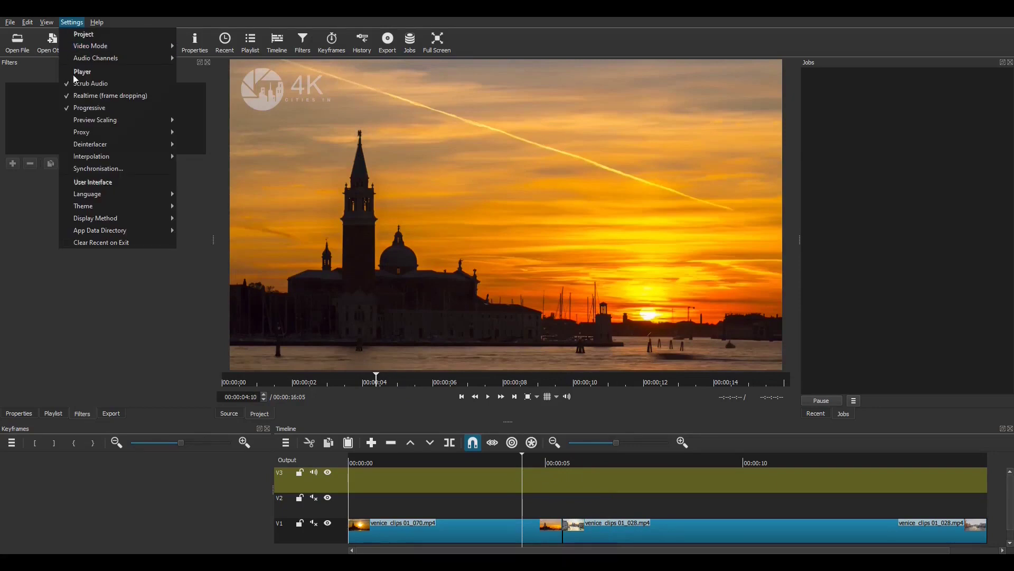
mouse_move(127, 120)
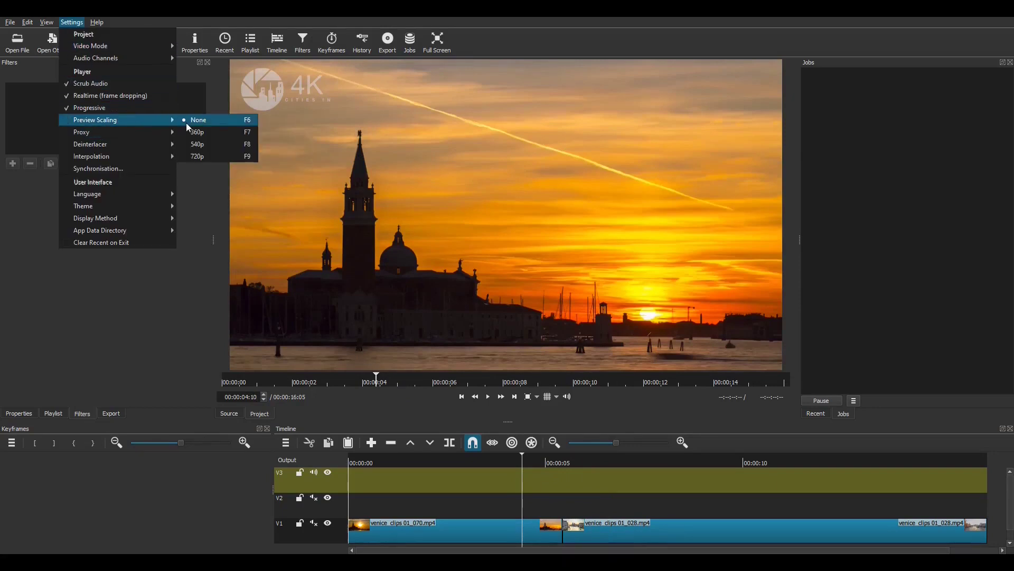
click(203, 133)
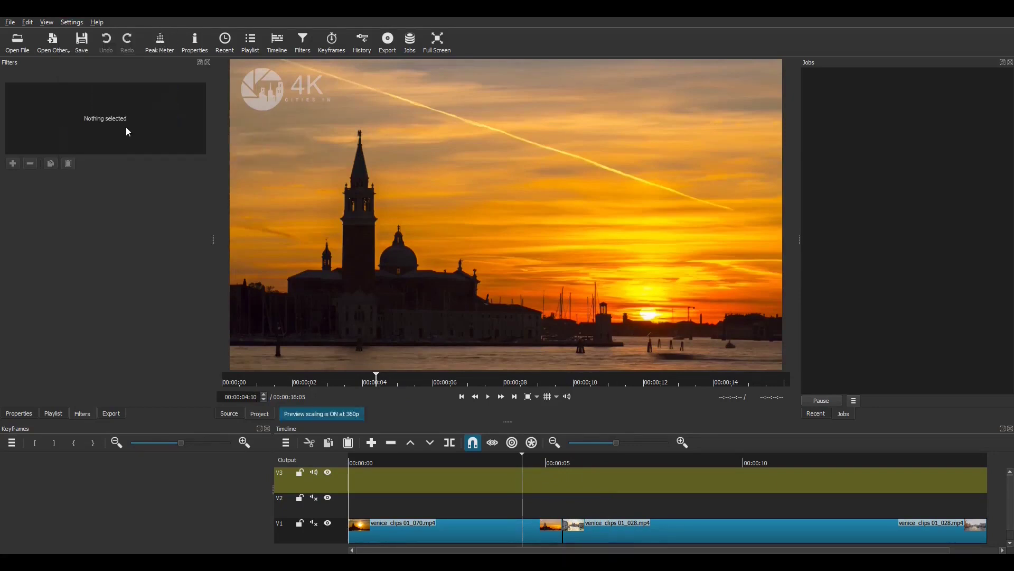
Enable proxy editing, creating proxies for every file, and move the playhead just past the cut
click(71, 22)
mouse_move(96, 133)
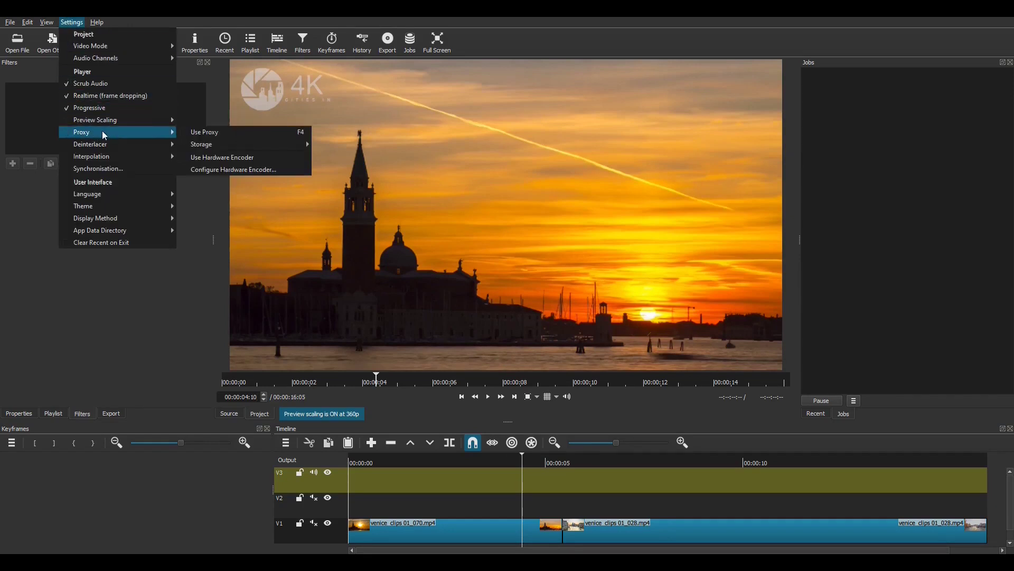
click(196, 133)
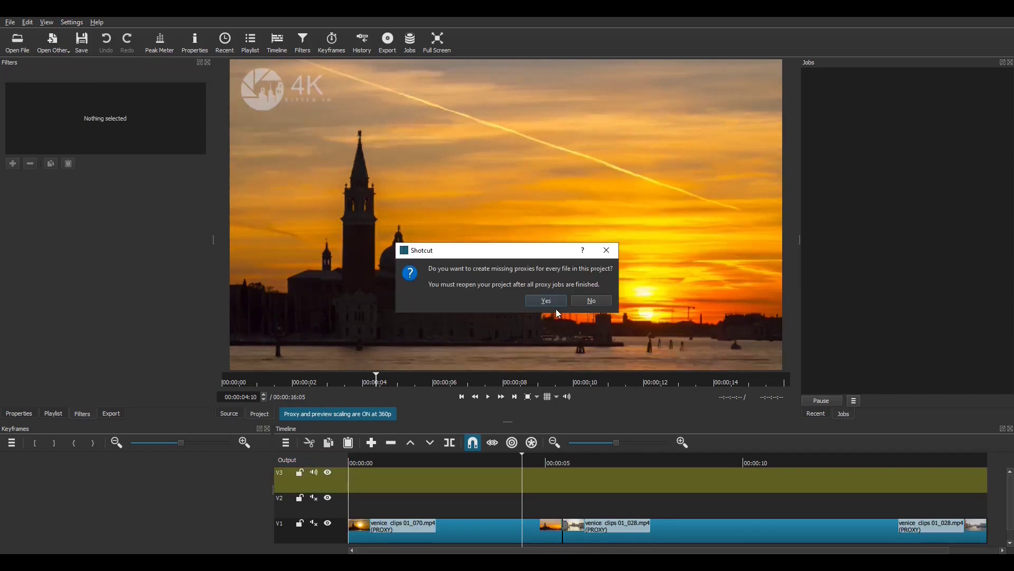
click(546, 300)
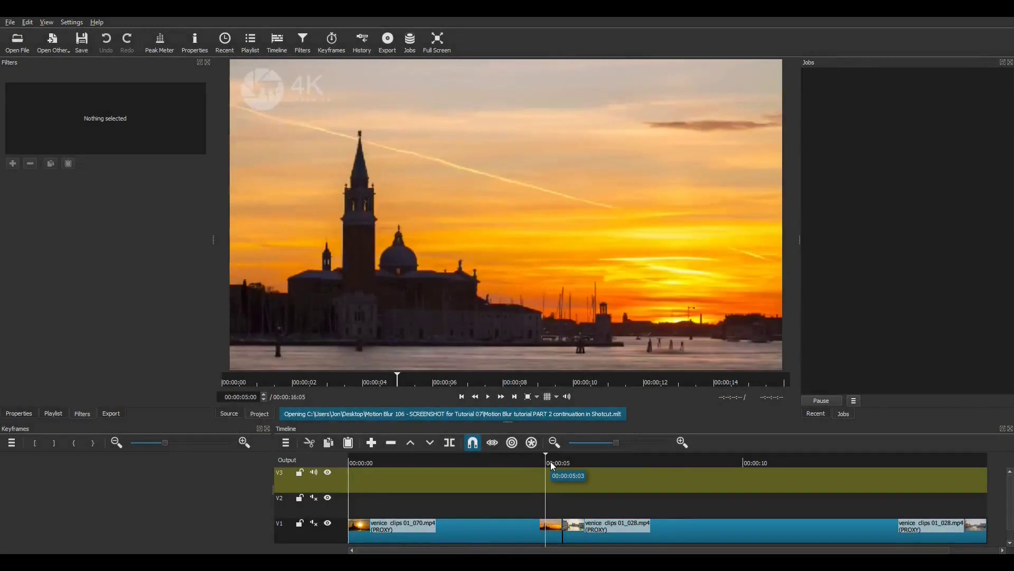
mouse_move(553, 466)
mouse_down()
mouse_move(566, 461)
mouse_move(554, 461)
mouse_up()
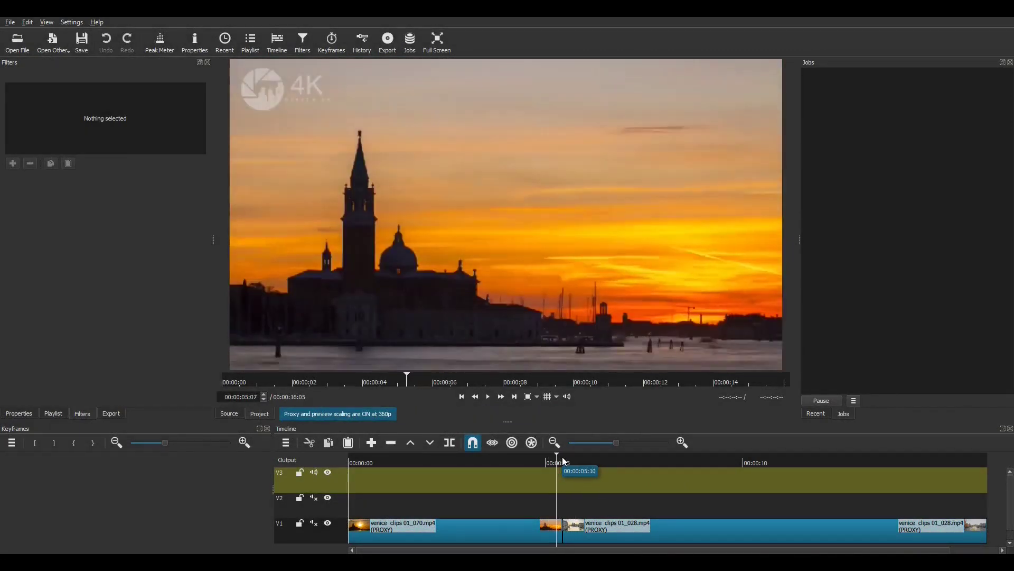
Open 'venice frame LR ten thousand pixels wide.jpg' and drop it onto V3 at the sunset–canal cut
click(18, 44)
click(333, 212)
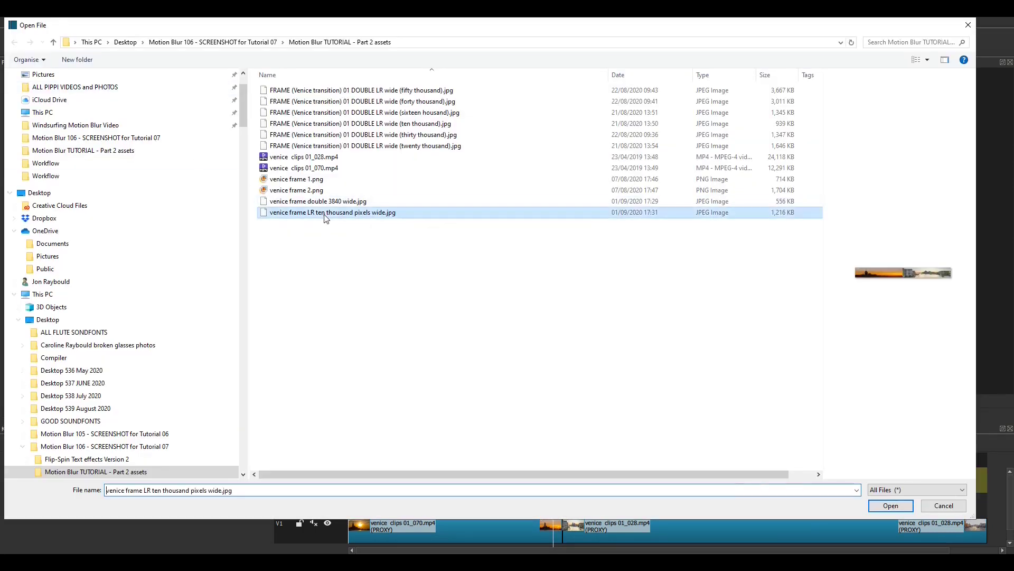
click(881, 508)
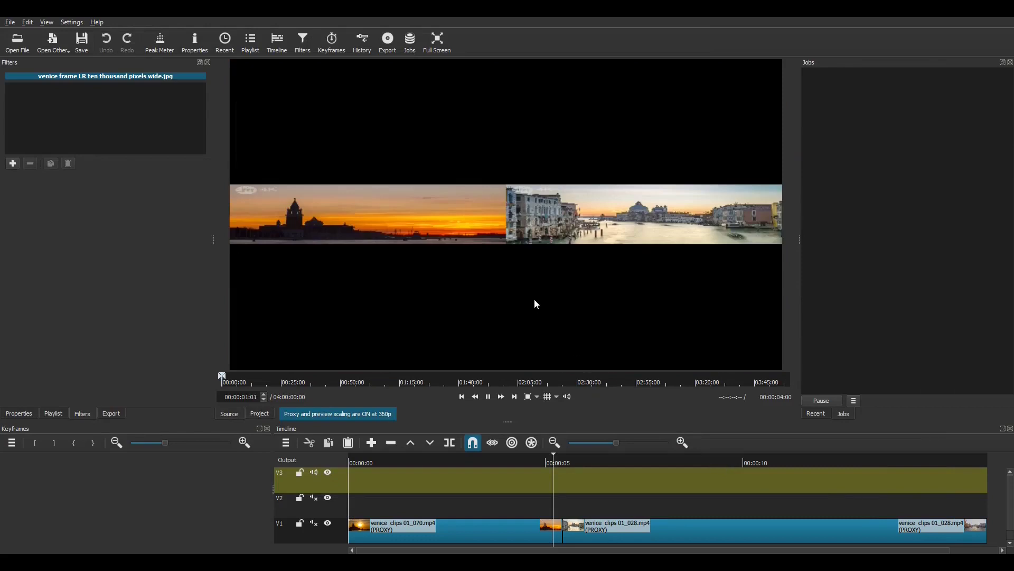
drag(536, 303, 620, 492)
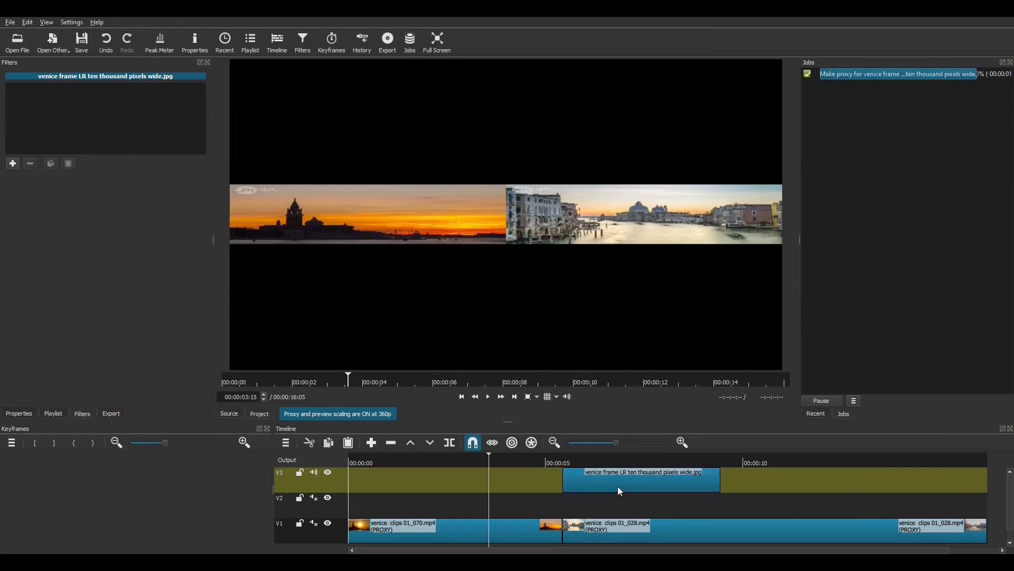
click(623, 478)
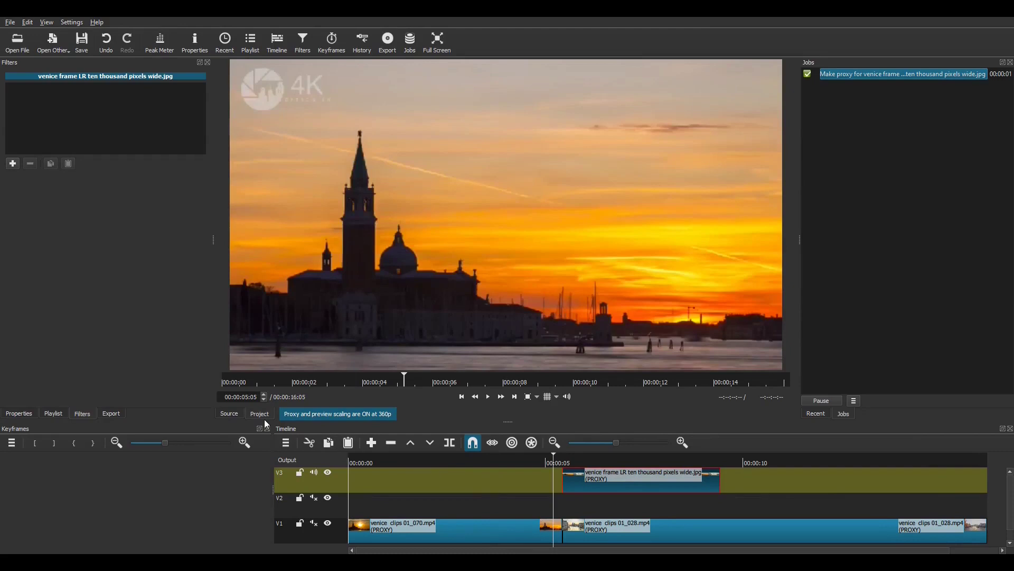
click(12, 164)
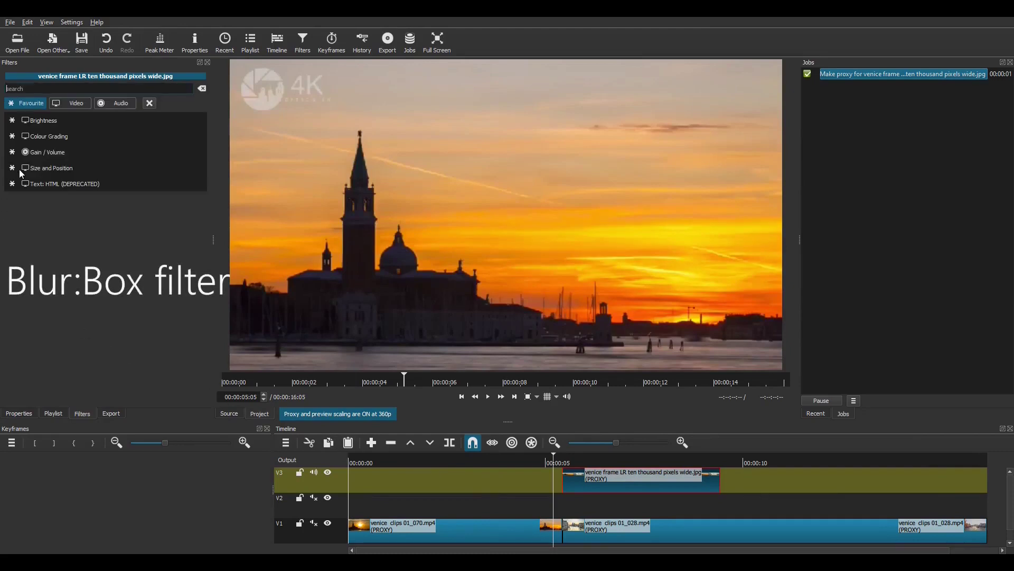
Add Blur: Box to the V3 panorama with 21 px width and 0 px height
click(73, 118)
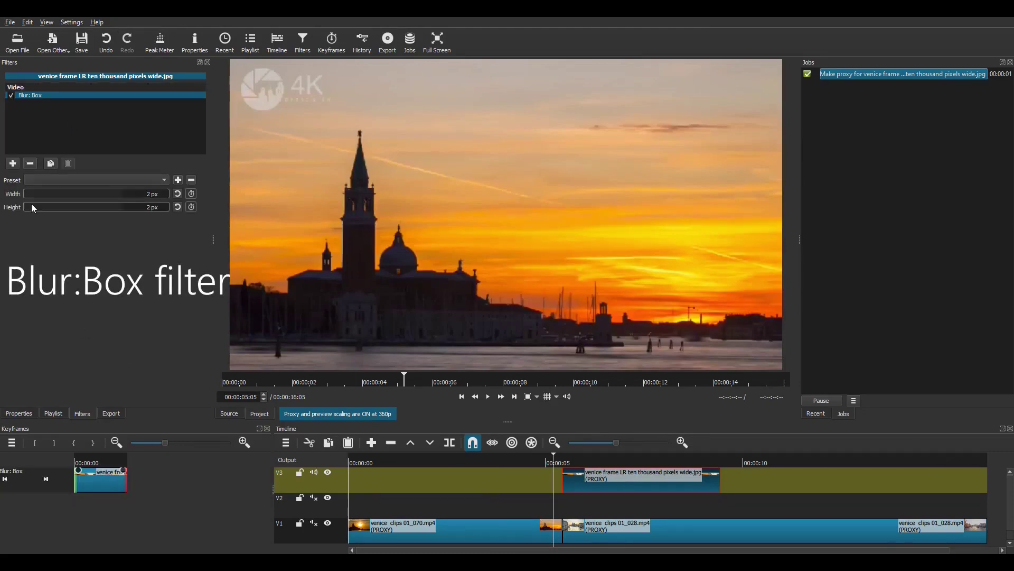
key(space)
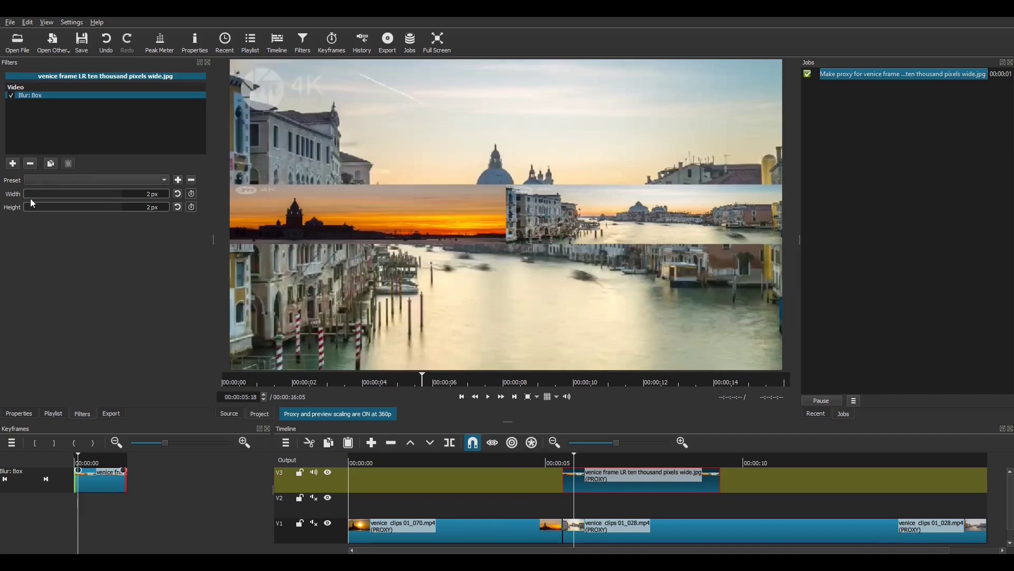
drag(30, 193, 43, 193)
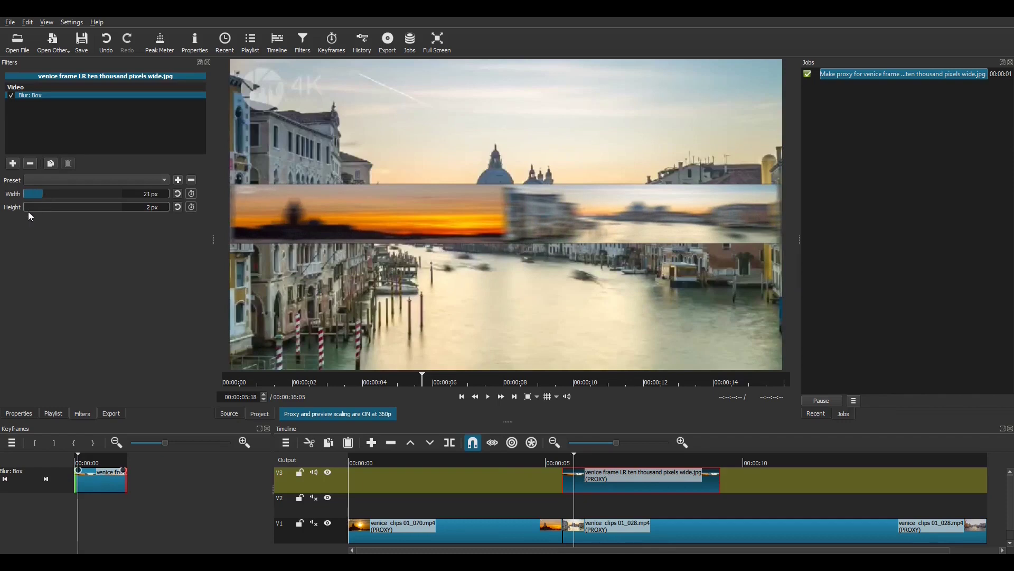
click(14, 165)
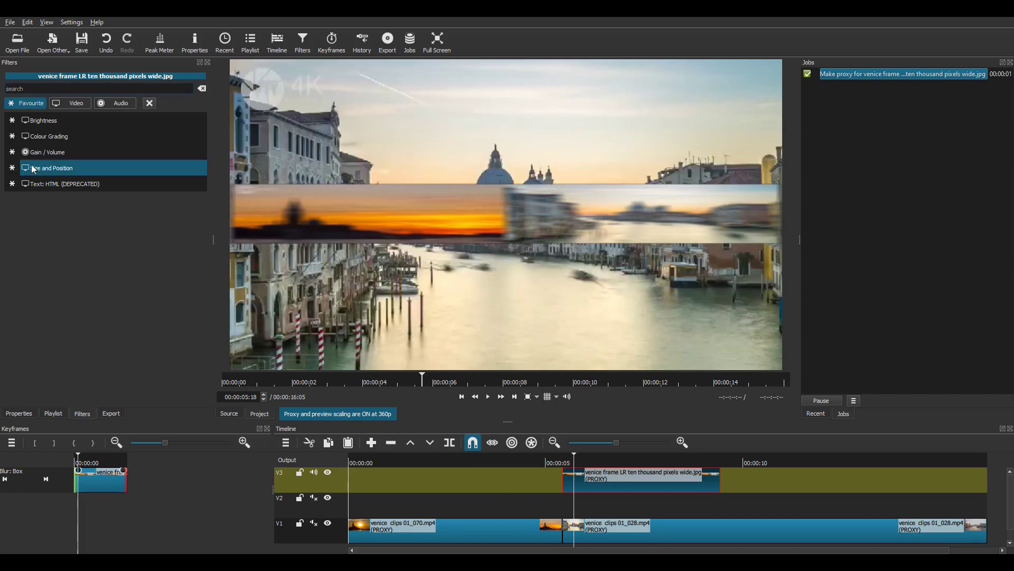
Add a Size and Position filter after the blur, set to Distort at 1920 × 1080
click(34, 169)
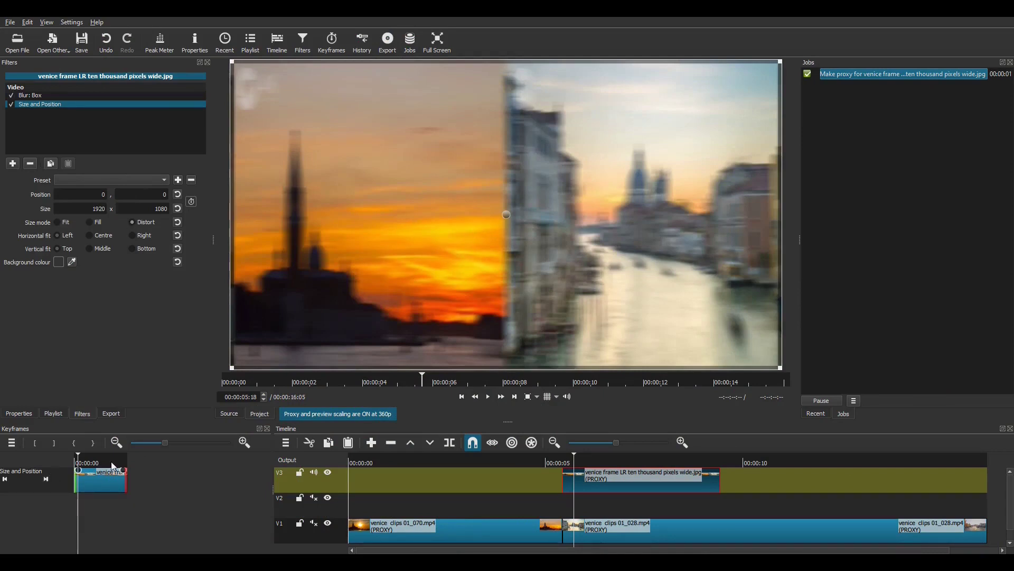
At the clip start, stretch the panorama to 10000 px wide and edit its Position X
click(245, 443)
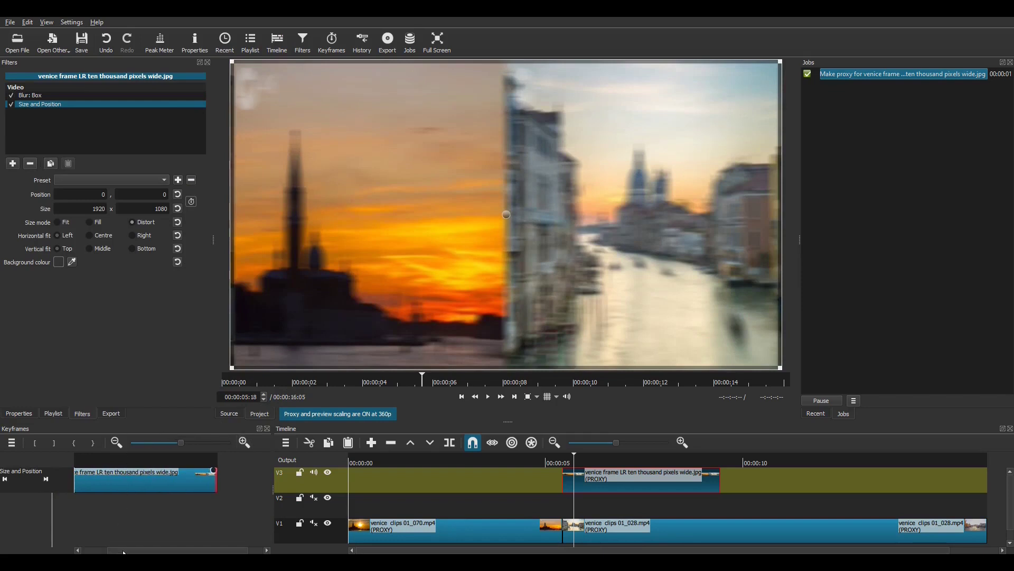
drag(124, 551, 99, 544)
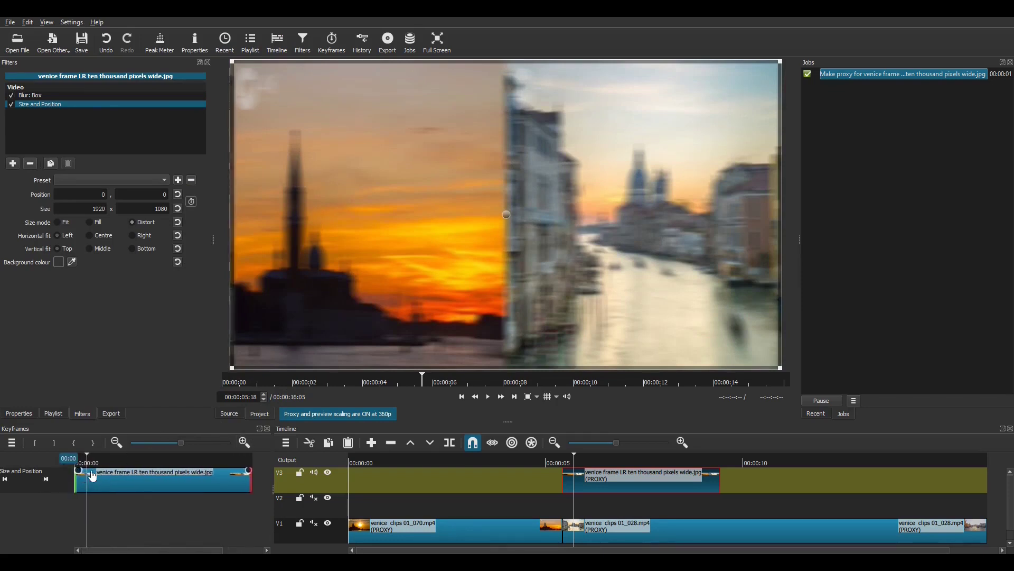
drag(93, 477, 111, 482)
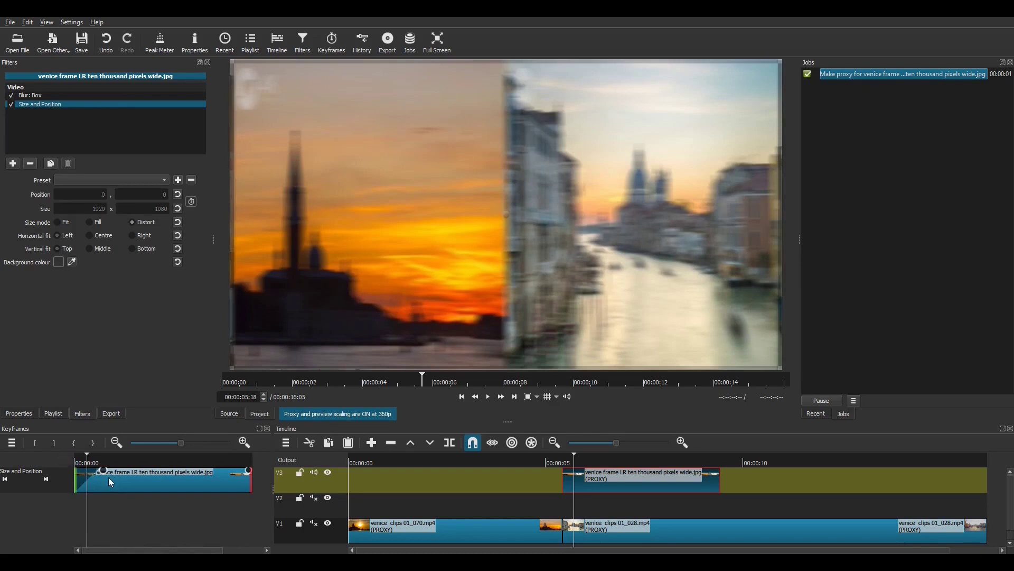
click(5, 479)
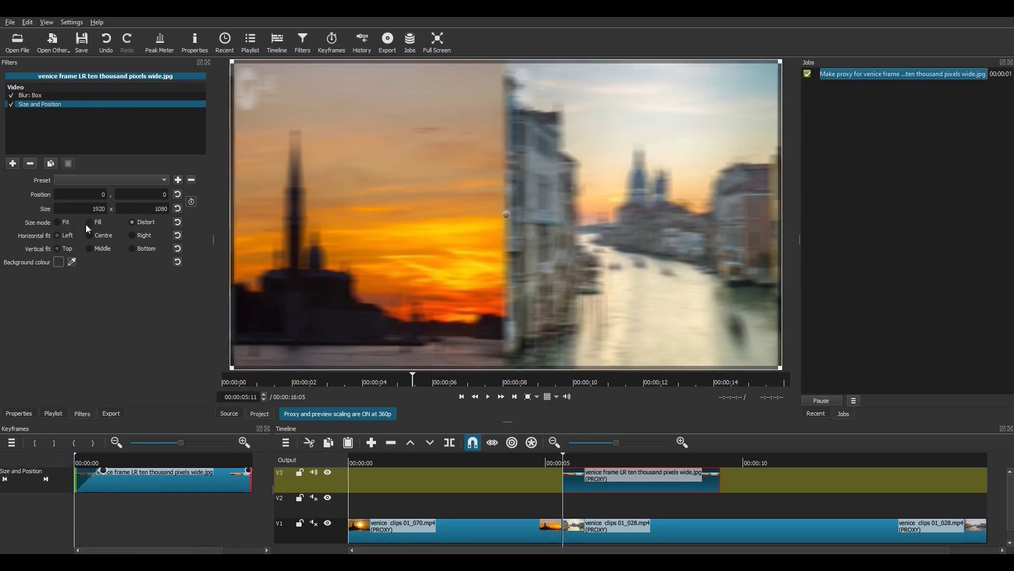
double_click(105, 209)
text(10000)
key(Return)
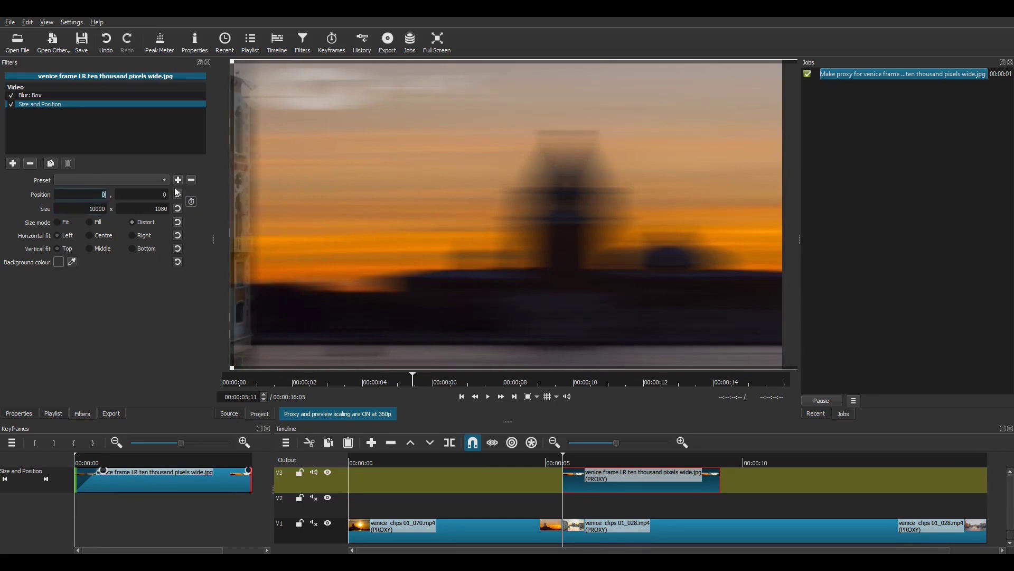
key(BackSpace)
text(-100)
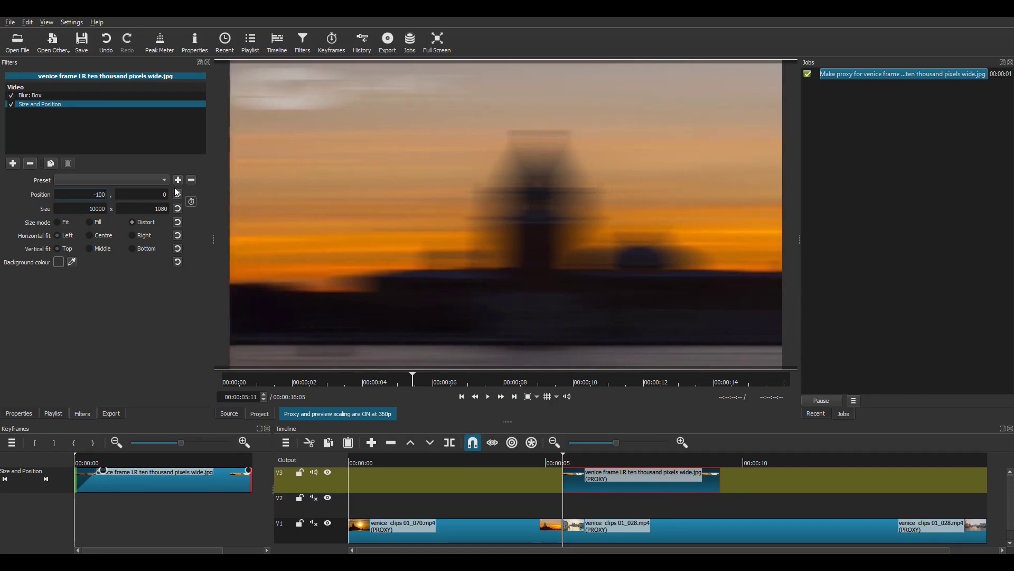
At 00:00:06:00, set width 10000 and Position X -8000
click(46, 479)
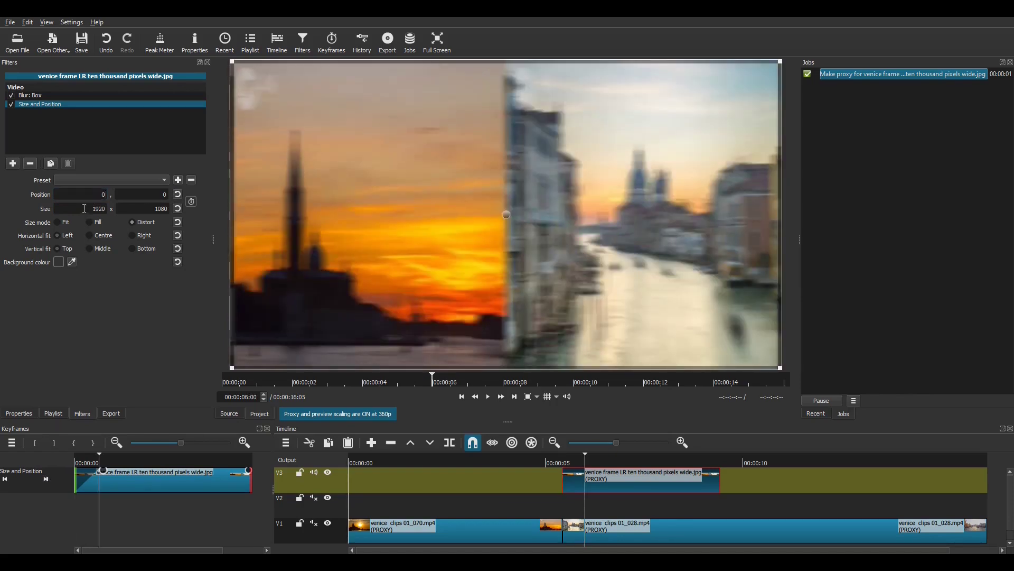
drag(84, 209, 106, 209)
text(10000)
key(Return)
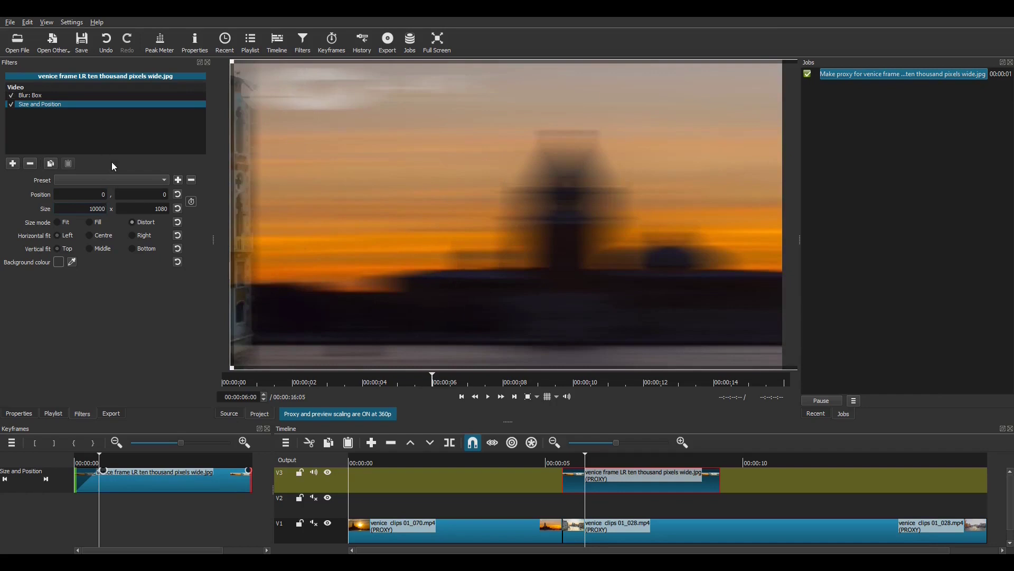
double_click(95, 194)
text(-)
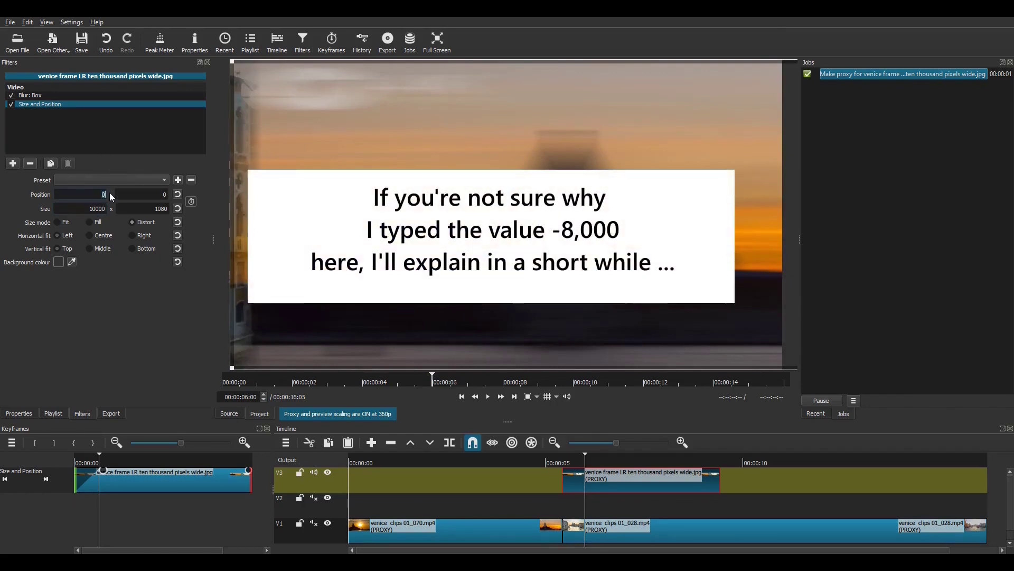
text(8000)
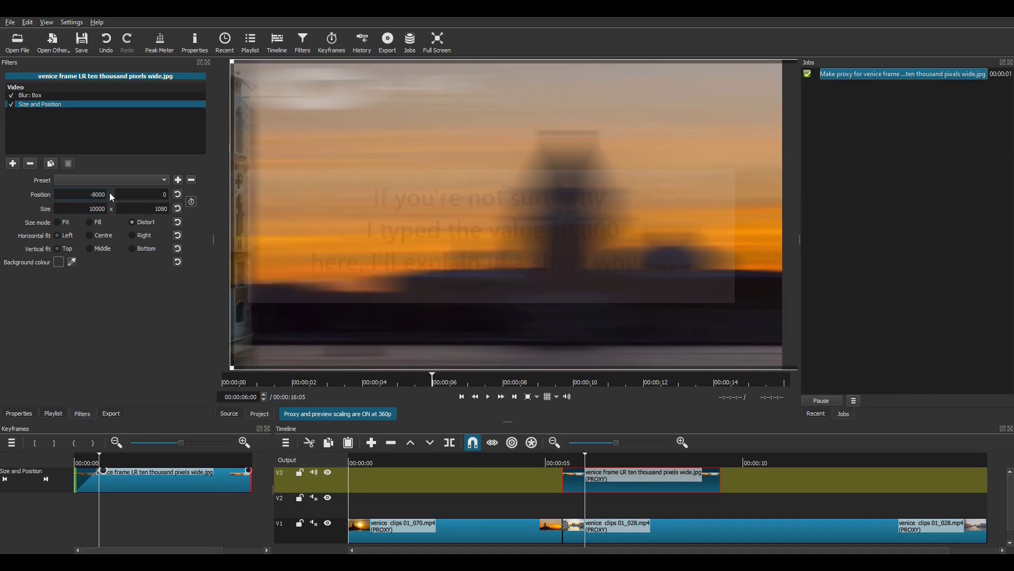
key(Return)
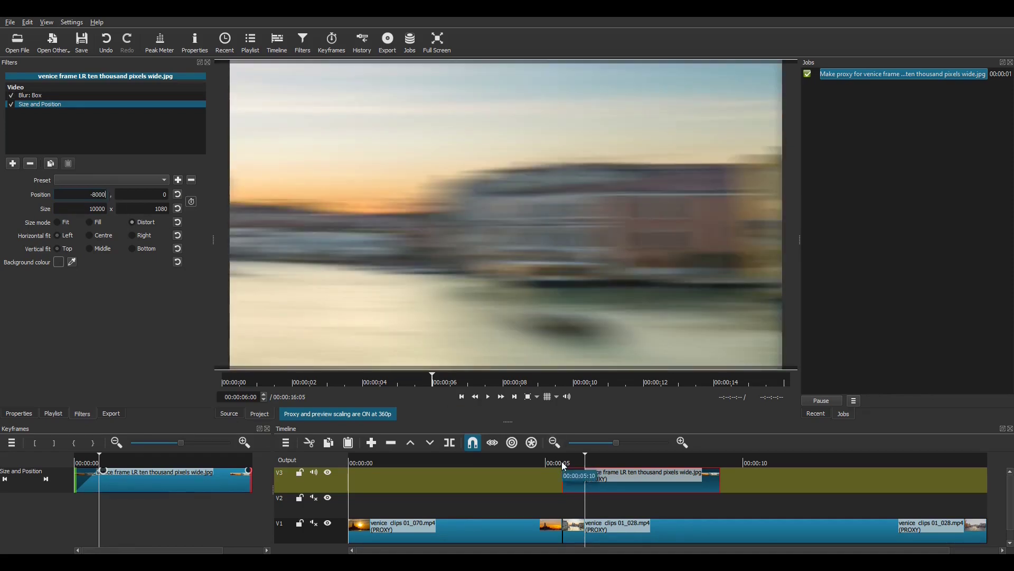
click(562, 463)
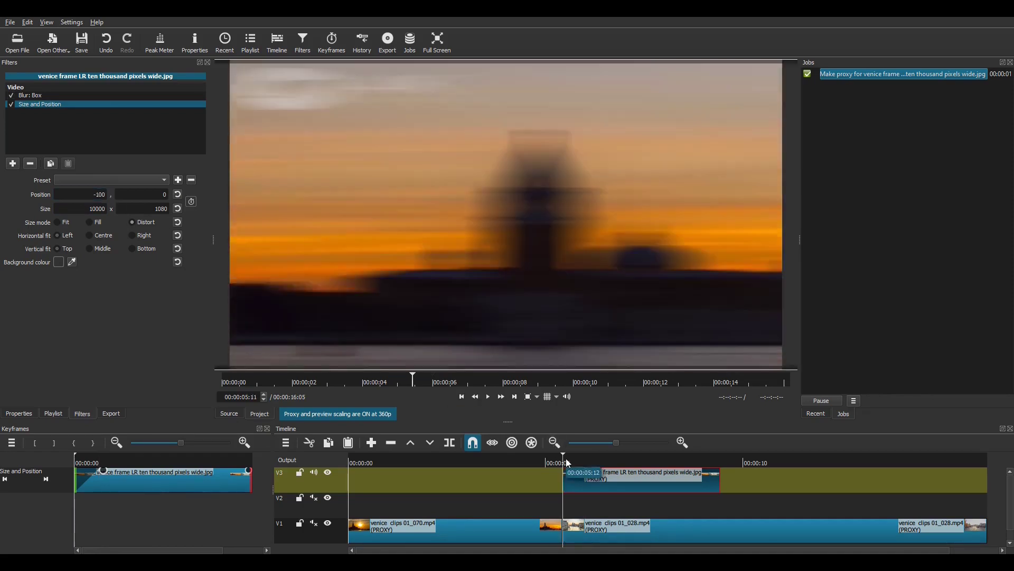
click(569, 462)
key(Right)
key(Right)
key(Right)
key(Right)
key(Right)
key(Right)
key(Right)
key(Right)
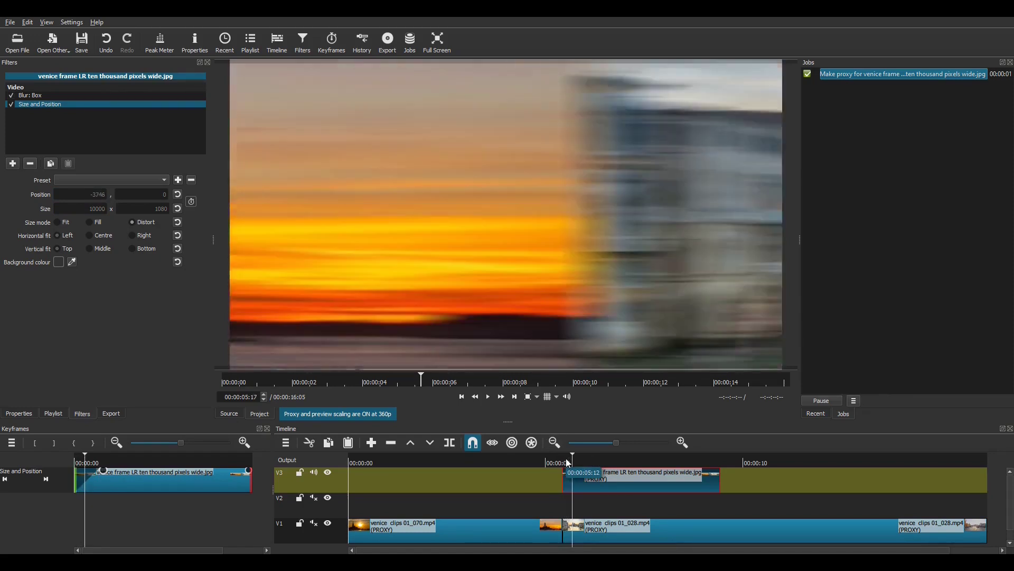
key(Right)
key(Right)
key(Right)
key(Right)
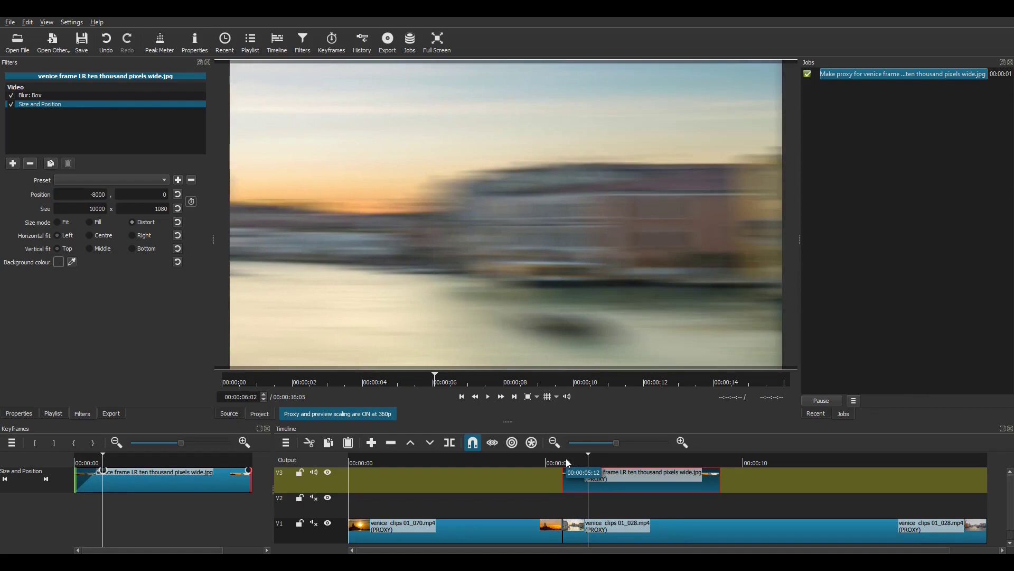
key(Left)
key(Left)
key(Left)
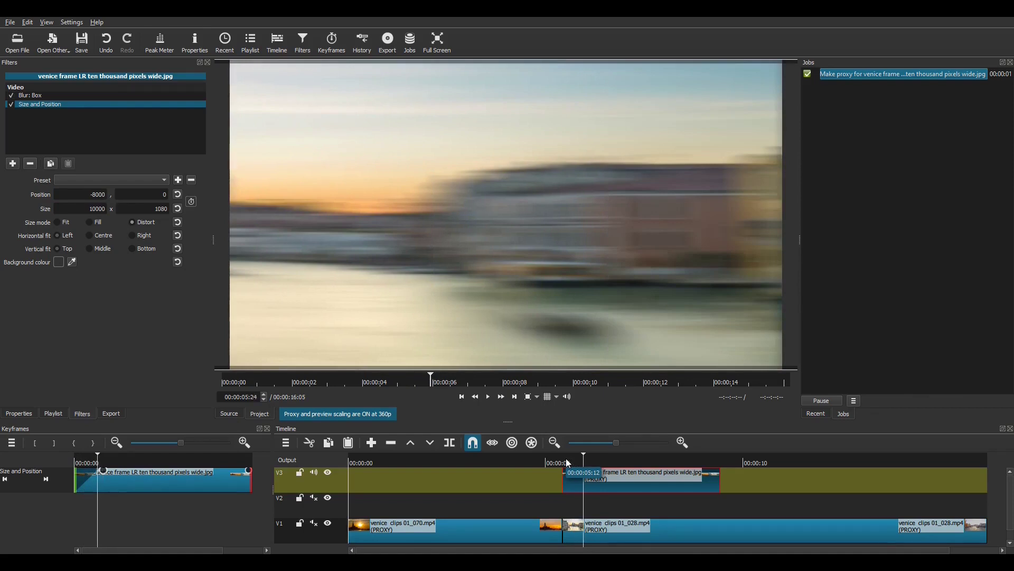
key(Left)
key(Right)
Trim the V3 transition clip at the playhead and place clip 028 right after it
key(o)
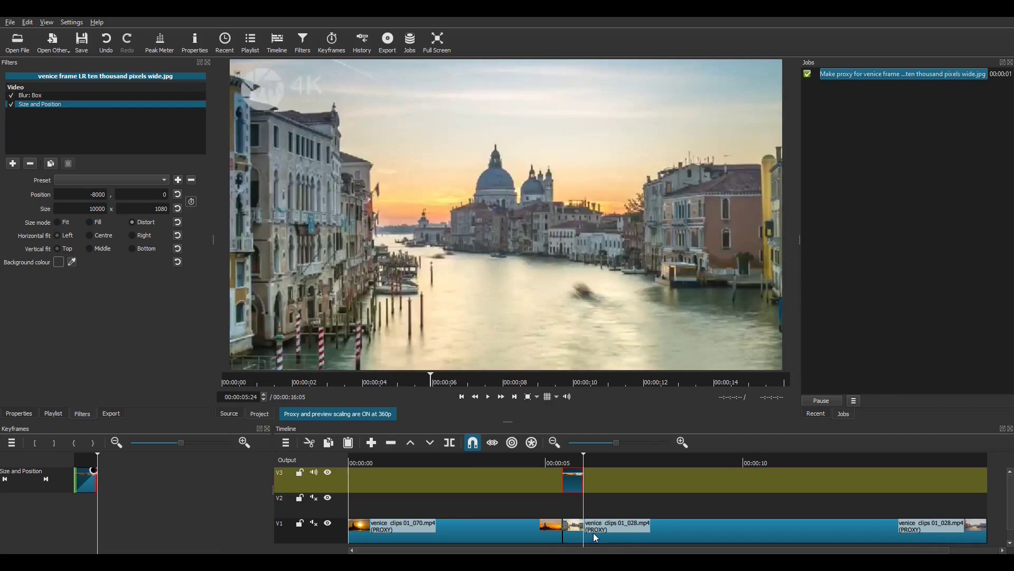
drag(594, 533, 609, 528)
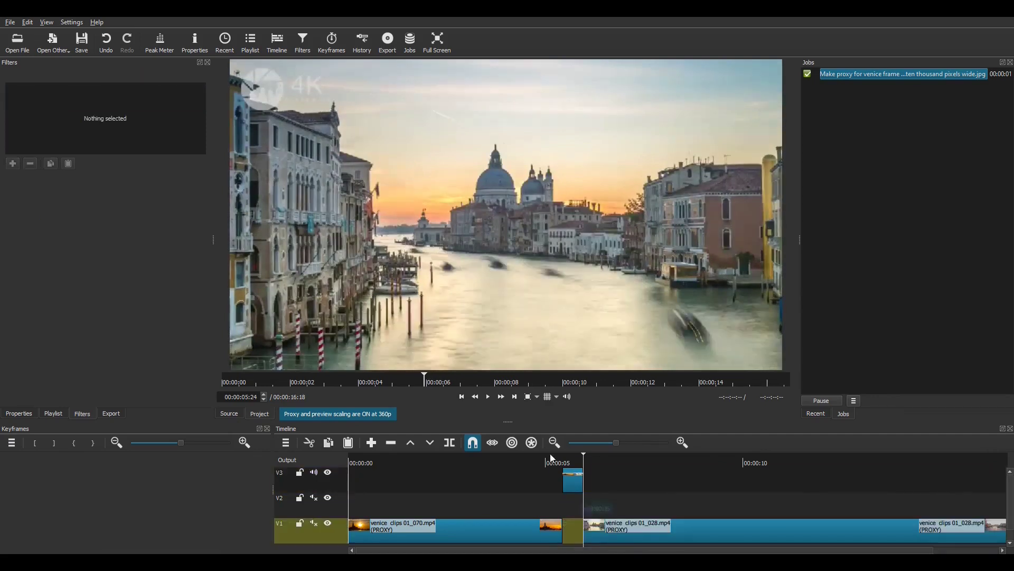
click(553, 461)
key(space)
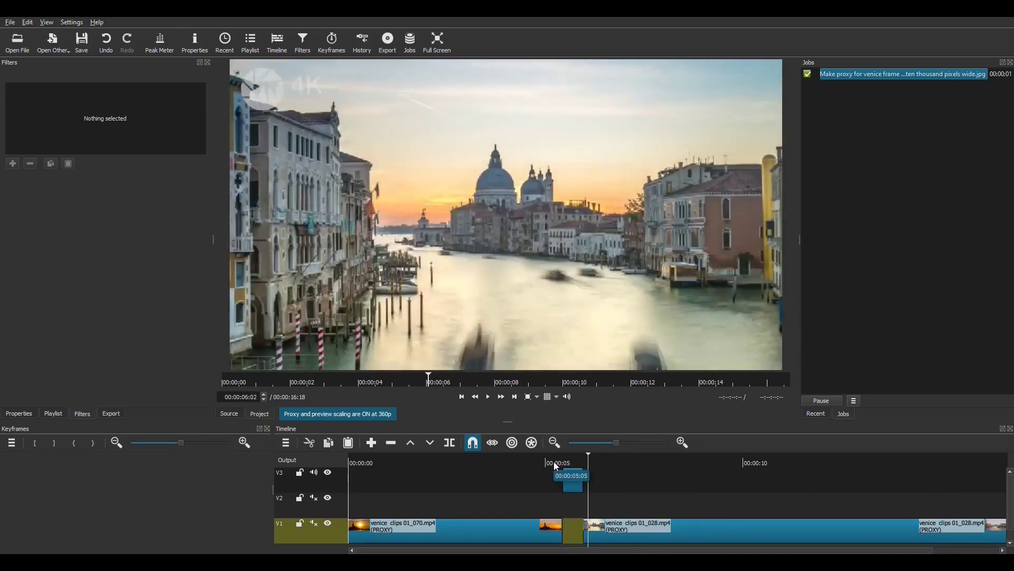
Trim the start of clip 070 and the end of clip 028 at 7:21
click(510, 457)
click(497, 531)
key(i)
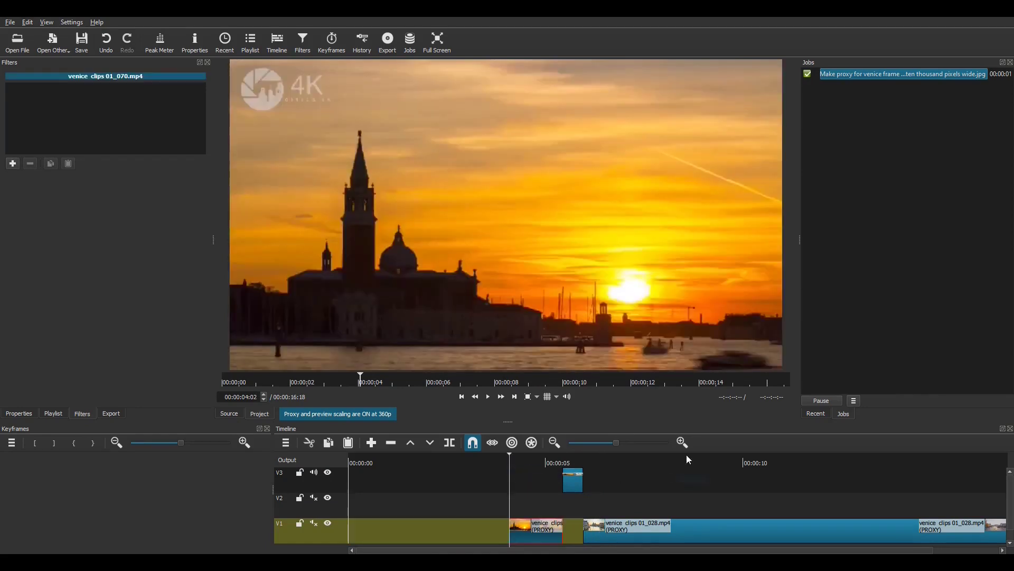
click(659, 457)
click(644, 529)
key(o)
Turn on ripple editing for all tracks and remove the leading V1 gap
right_click(471, 528)
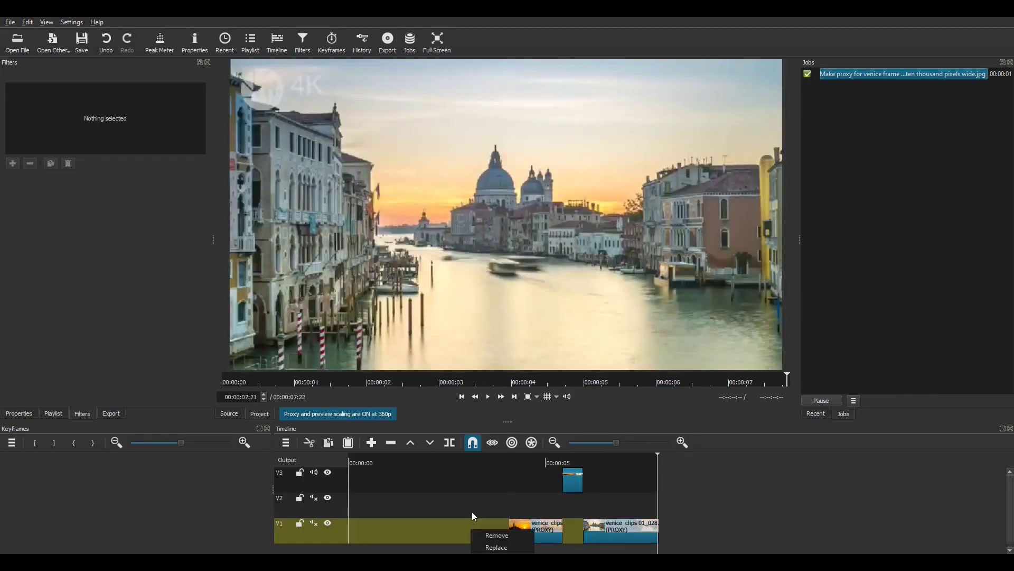
click(512, 443)
click(532, 442)
right_click(456, 529)
click(472, 537)
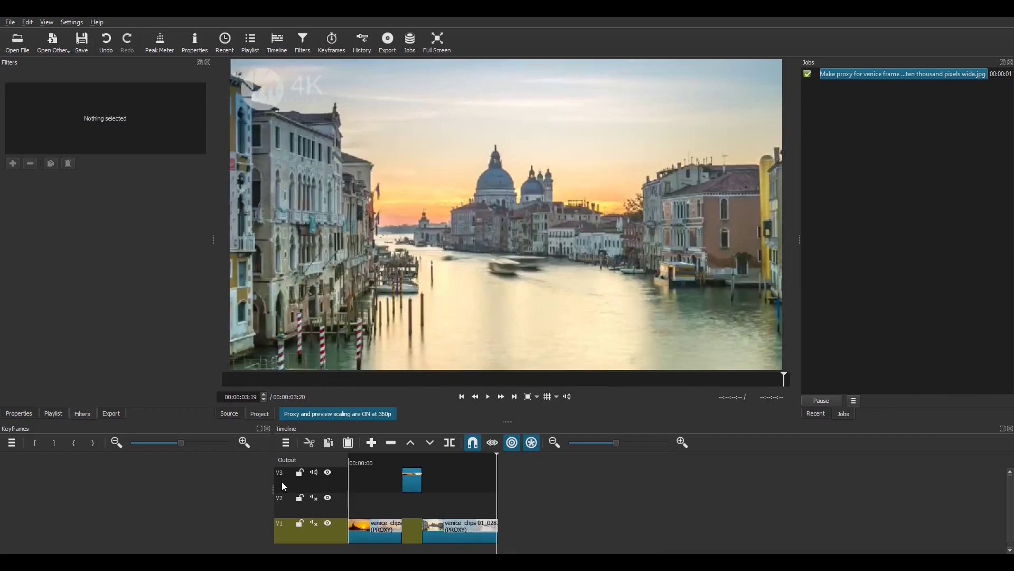
Open the Export panel and choose Export File to bring up the MP4 save dialog
click(121, 414)
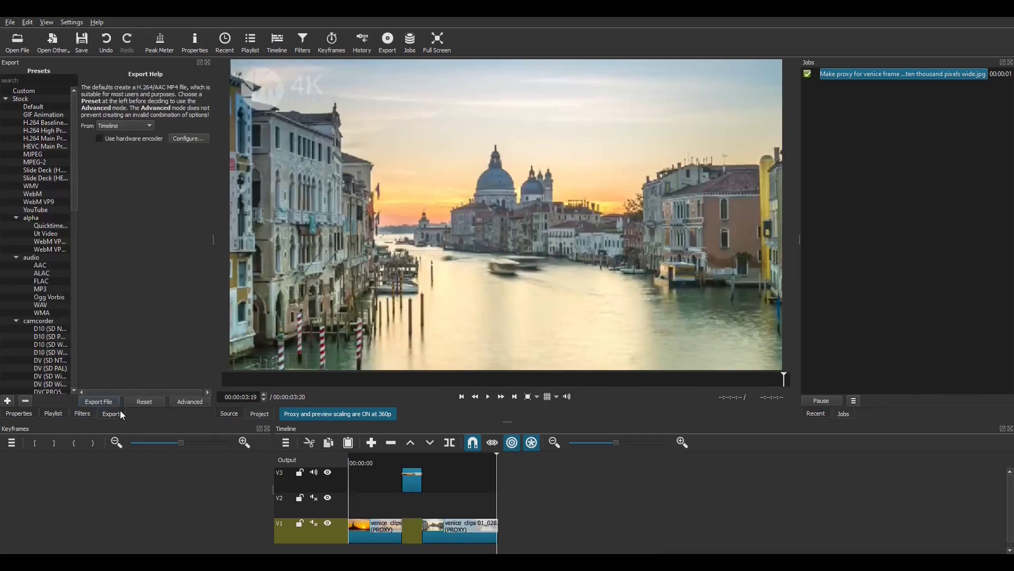
click(108, 401)
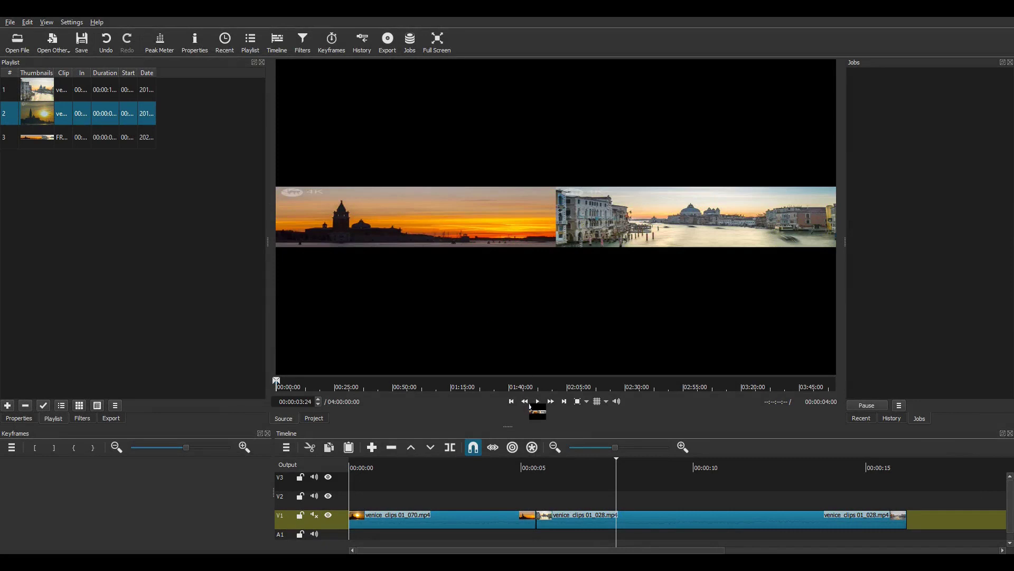
Drop the wide frame image on V3 and give it a 27 px horizontal Blur: Box
drag(531, 407, 562, 470)
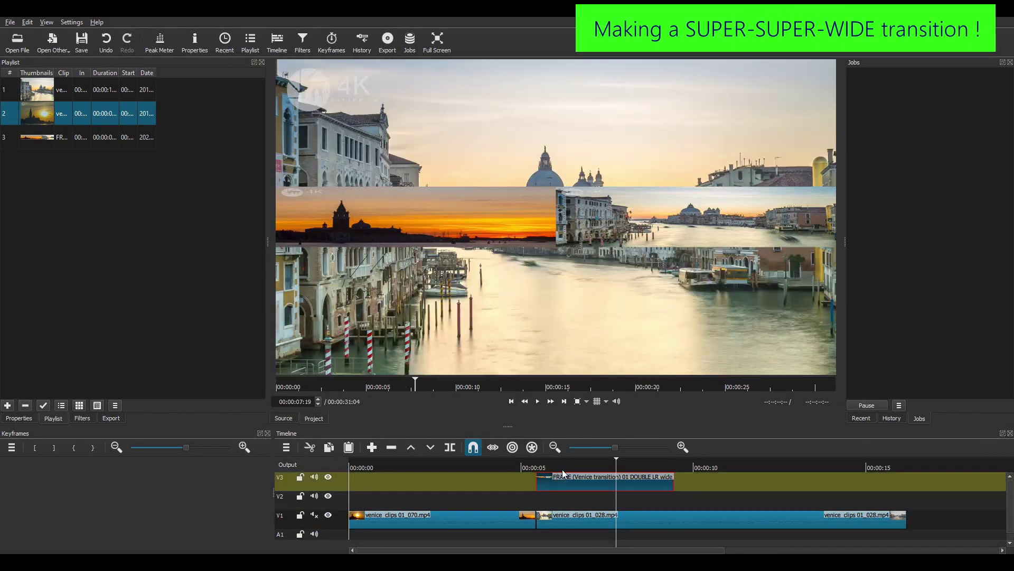
click(562, 469)
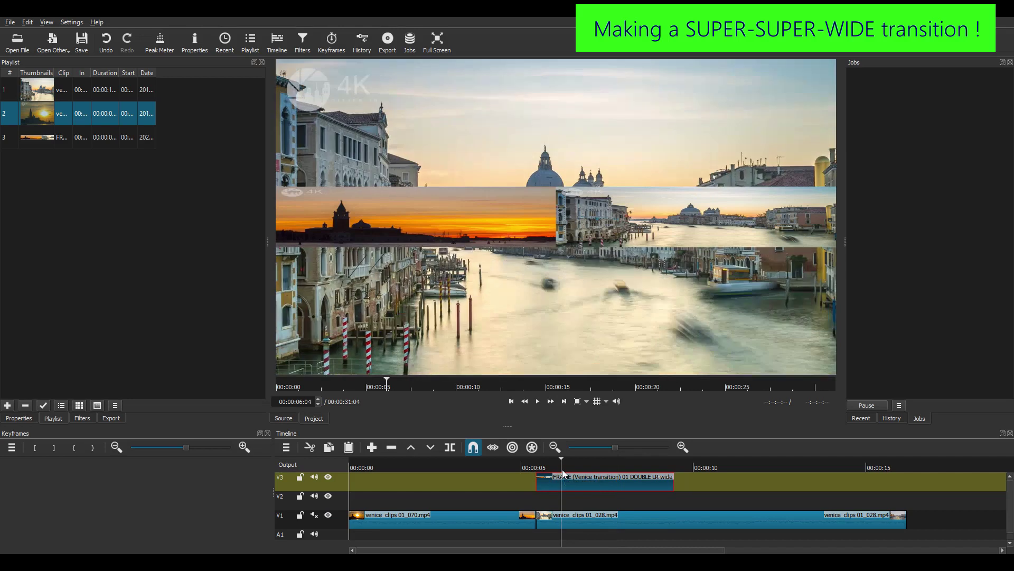
click(82, 418)
click(12, 164)
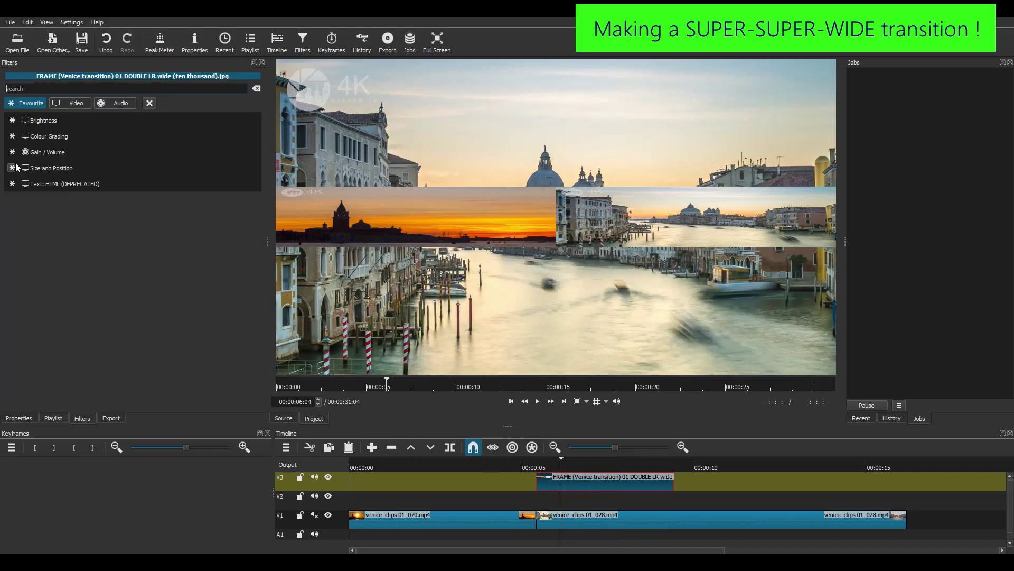
text(blur)
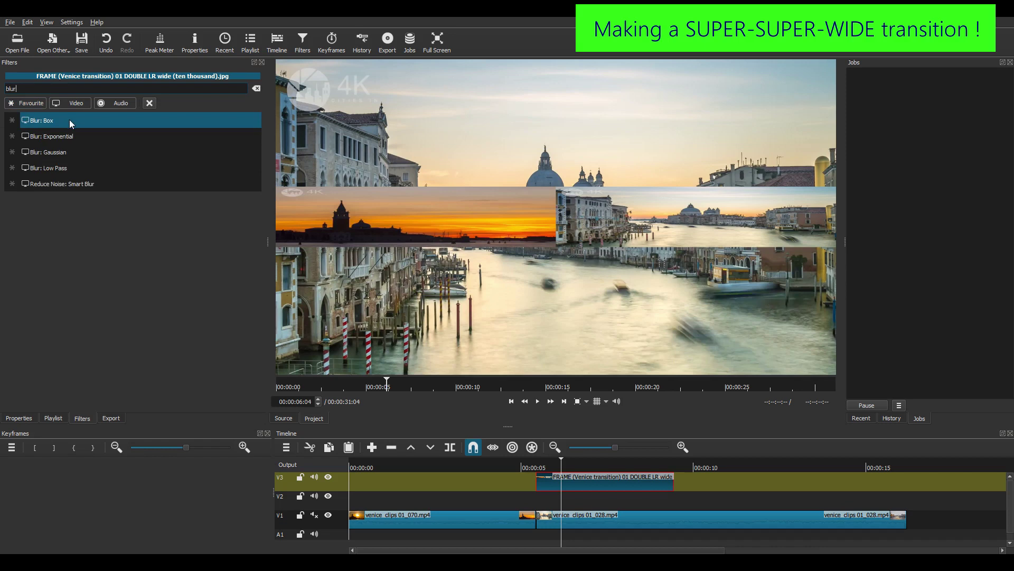
click(70, 121)
drag(37, 198, 66, 197)
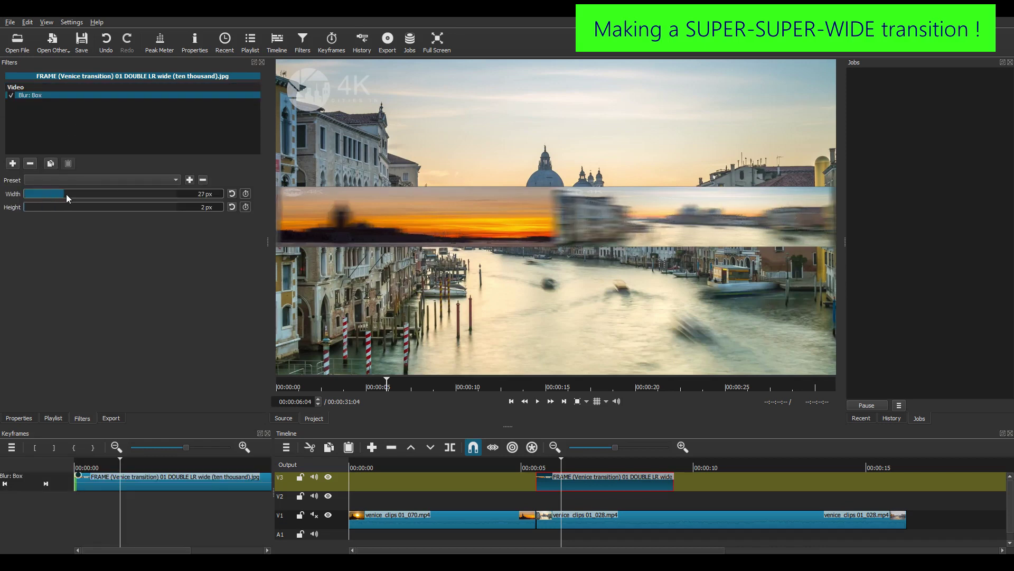
Add a 1920 × 1080 Size and Position filter that ramps in over the opening frames
click(12, 163)
click(53, 169)
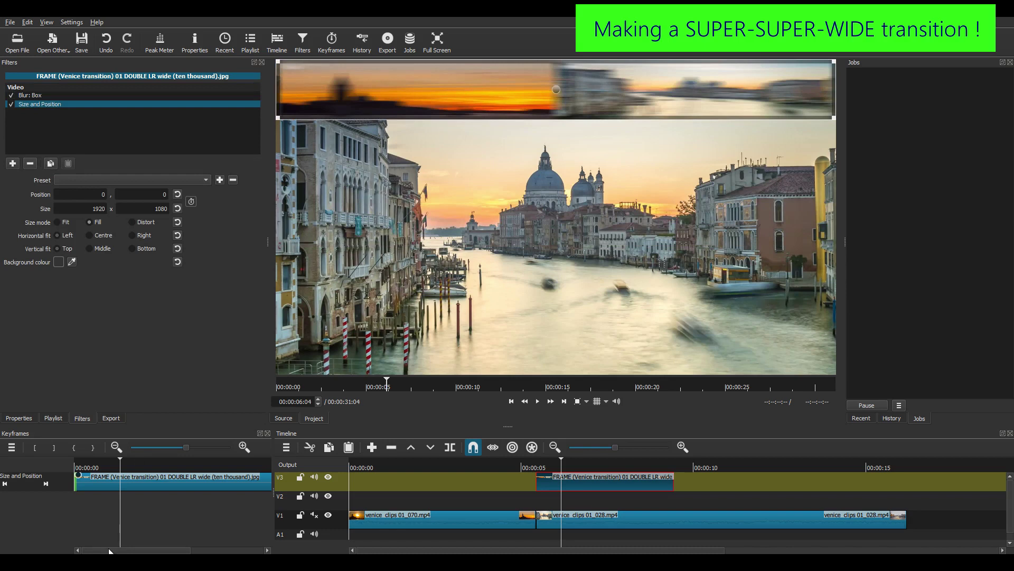
drag(82, 478, 137, 481)
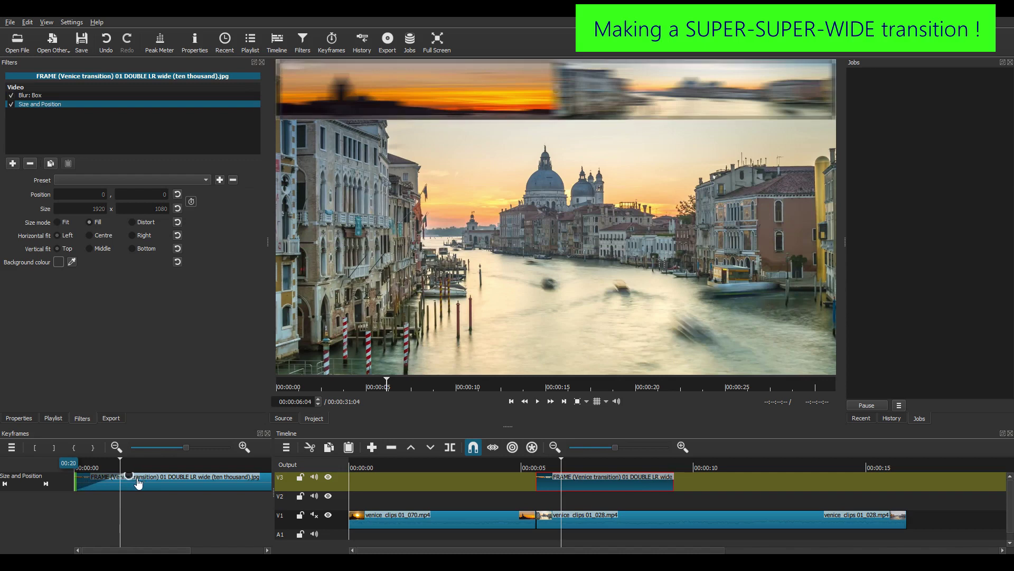
click(4, 484)
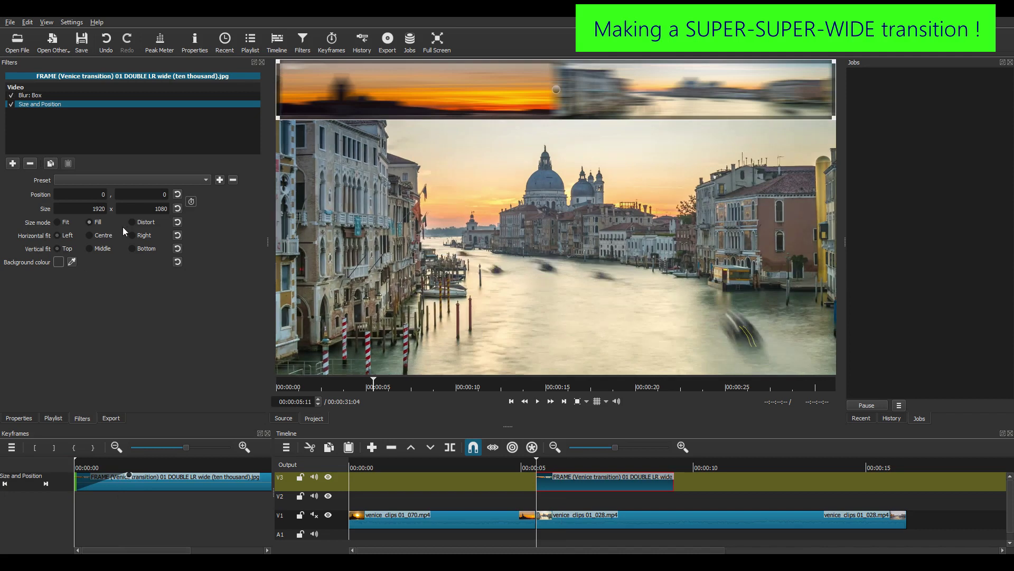
Switch the Size mode to Distort and set the width to 30000
click(132, 221)
double_click(68, 208)
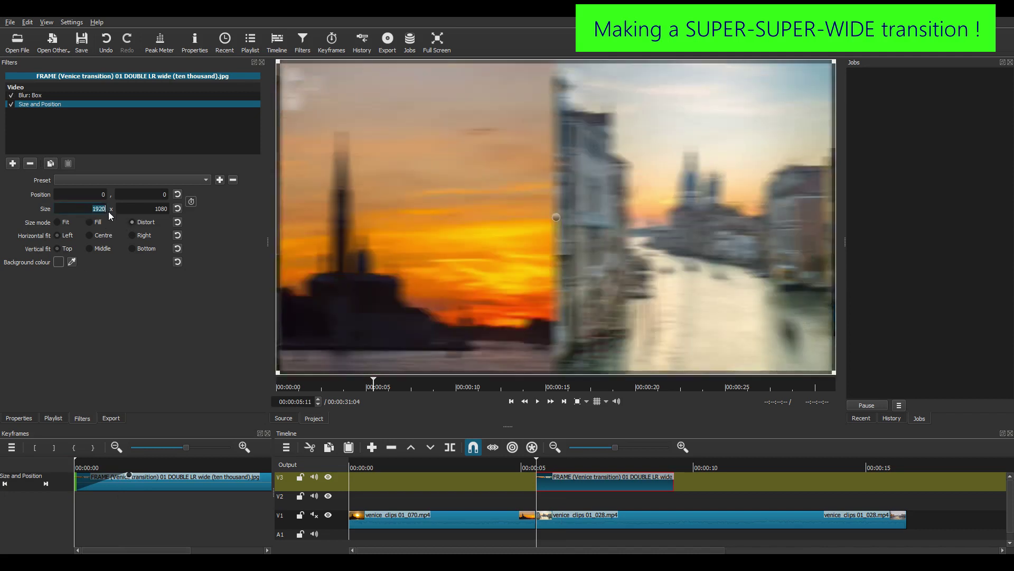
text(30000)
key(Return)
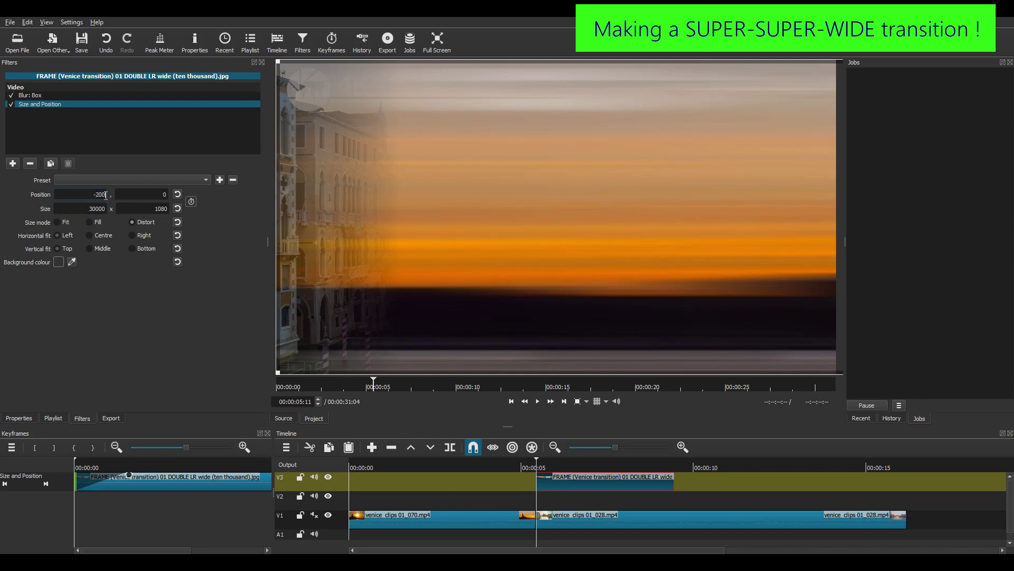
Step Position X through -200 and -300 to settle at -500
key(Return)
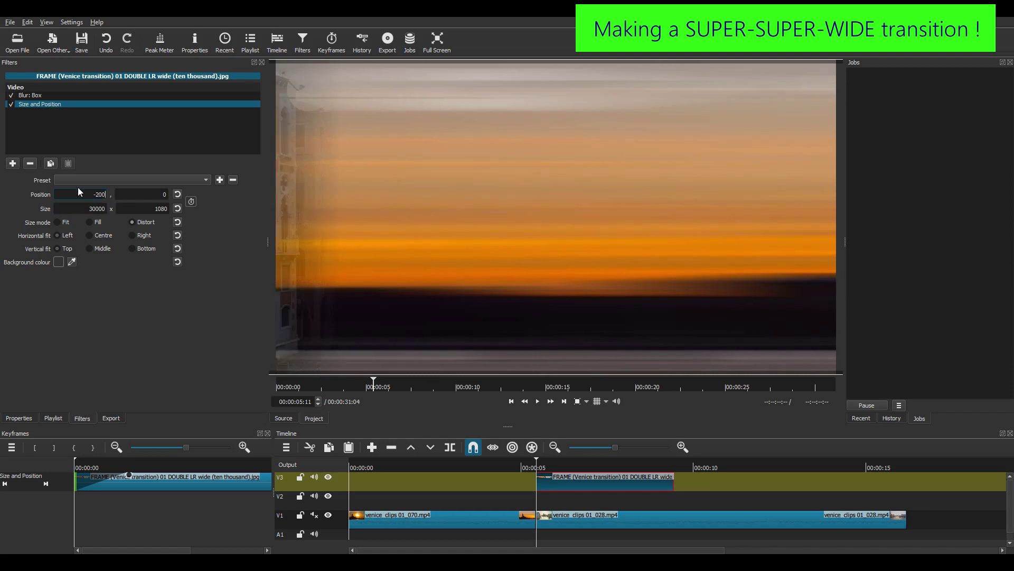
drag(87, 196, 109, 200)
text(-)
key(Return)
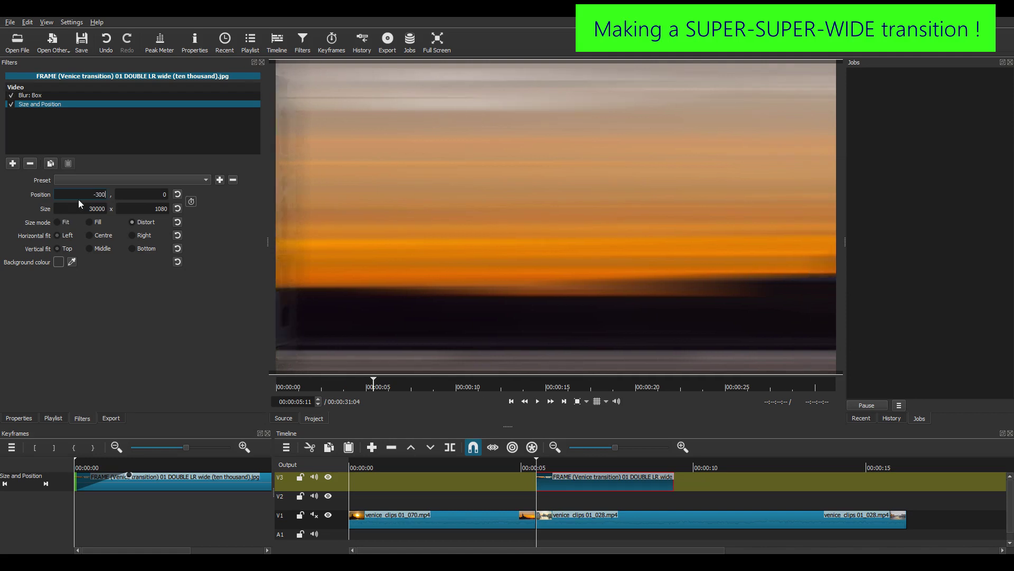
drag(83, 195, 108, 196)
text(-)
key(Return)
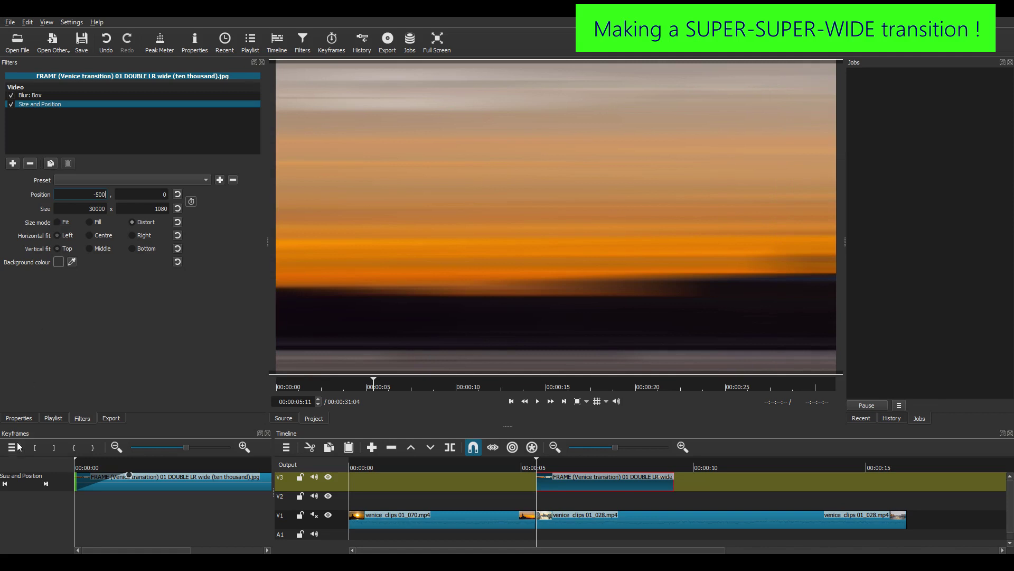
At the next keyframe, keep the image width at 30000
click(46, 483)
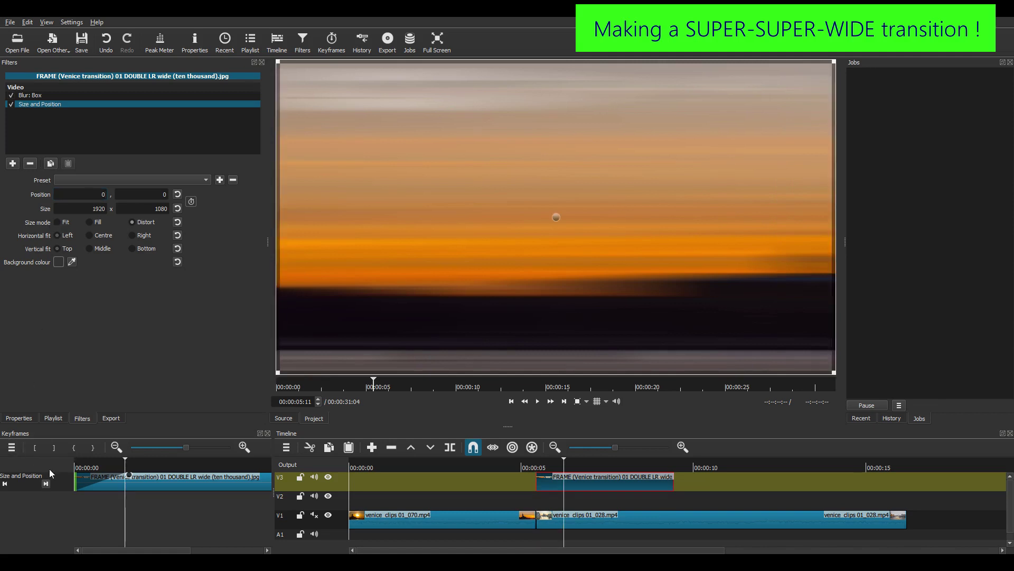
click(78, 209)
drag(78, 209, 109, 210)
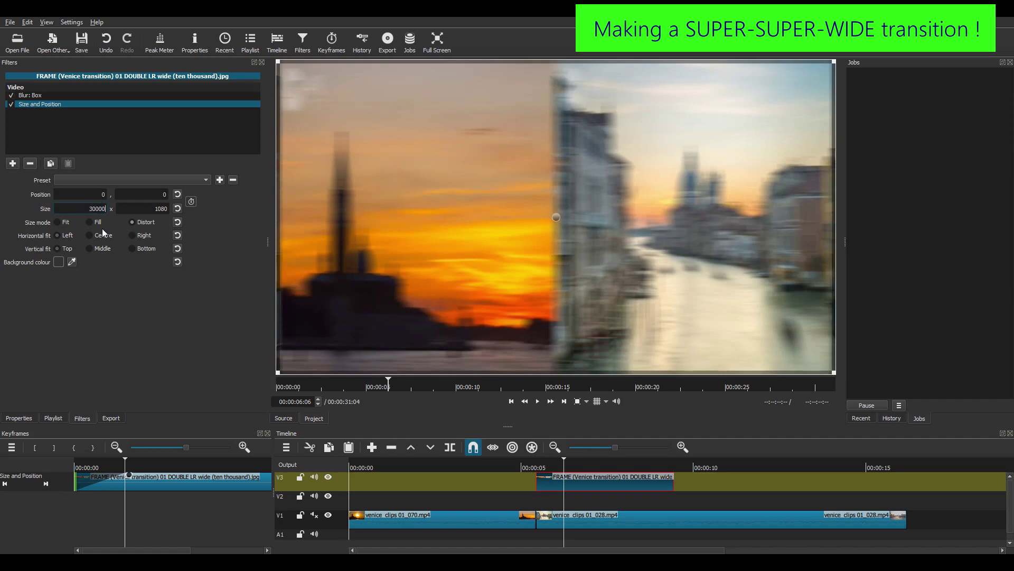
key(Return)
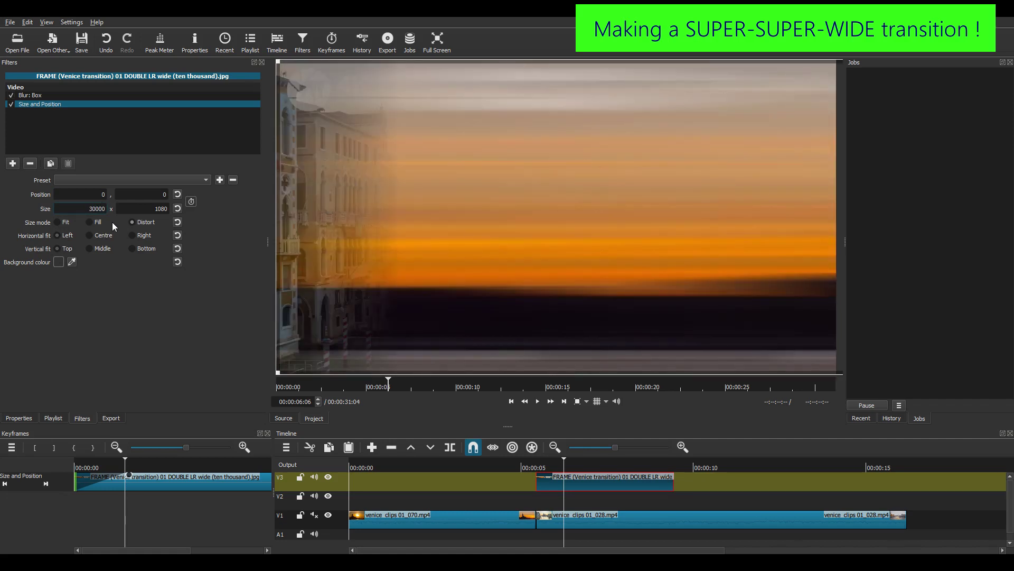
Set Position X to -28000, then refine it to -27500
drag(98, 195, 110, 194)
text(-28000)
key(Return)
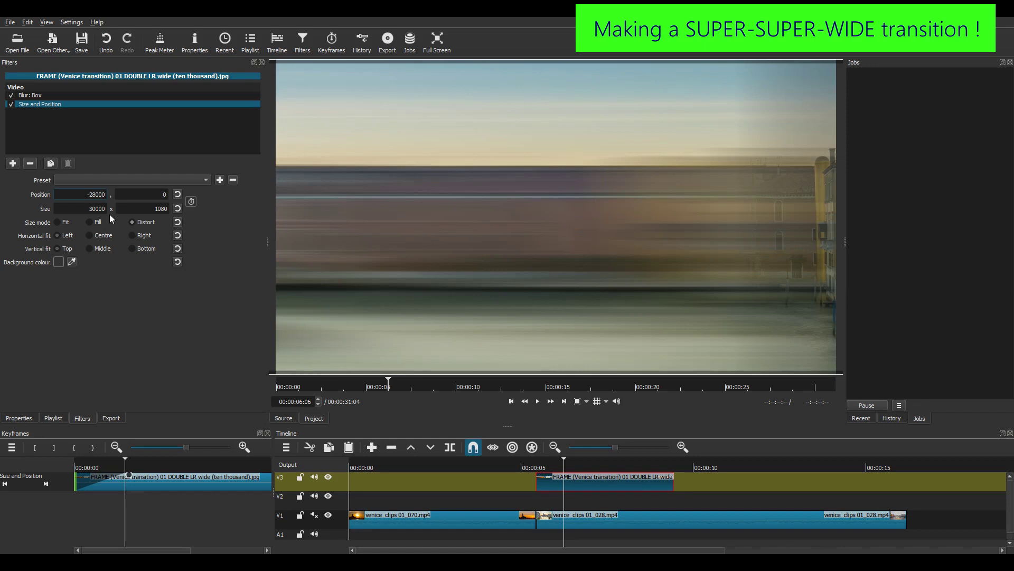
drag(74, 193, 107, 194)
key(BackSpace)
text(-27500)
key(Return)
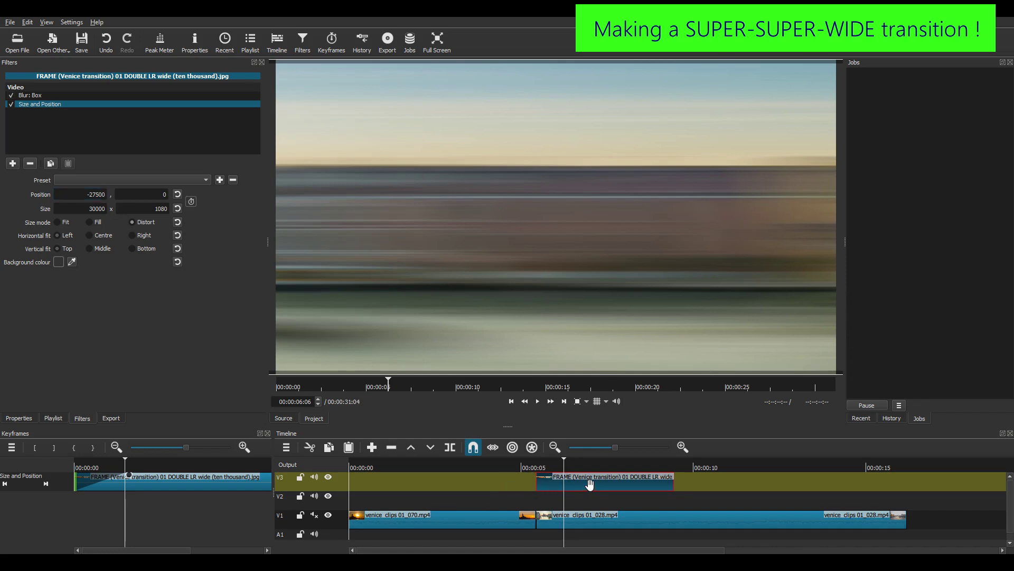
Cut the V3 image's end at the playhead, move 01_028.mp4 later, and play it back
key(bracketright)
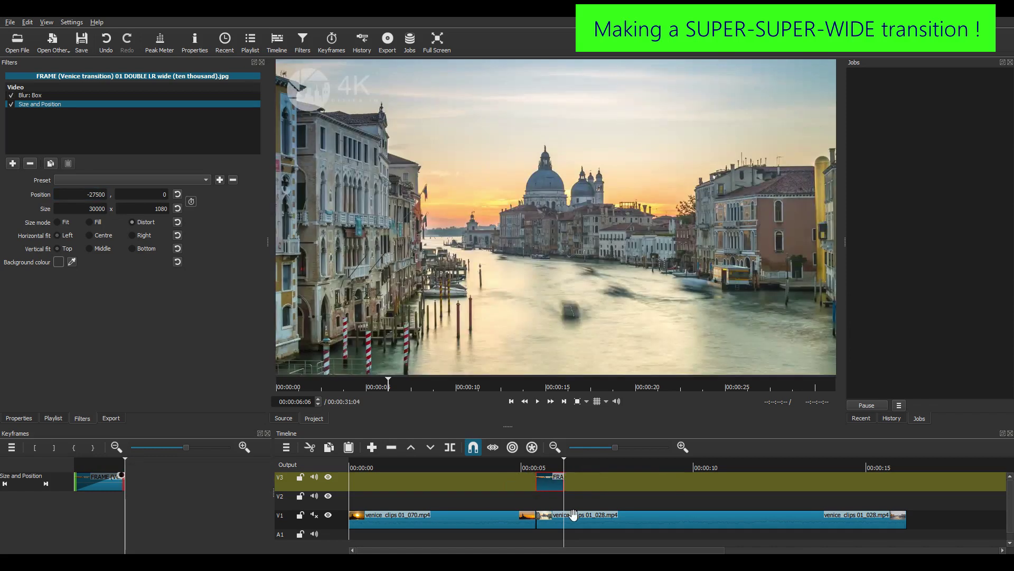
drag(589, 520, 604, 515)
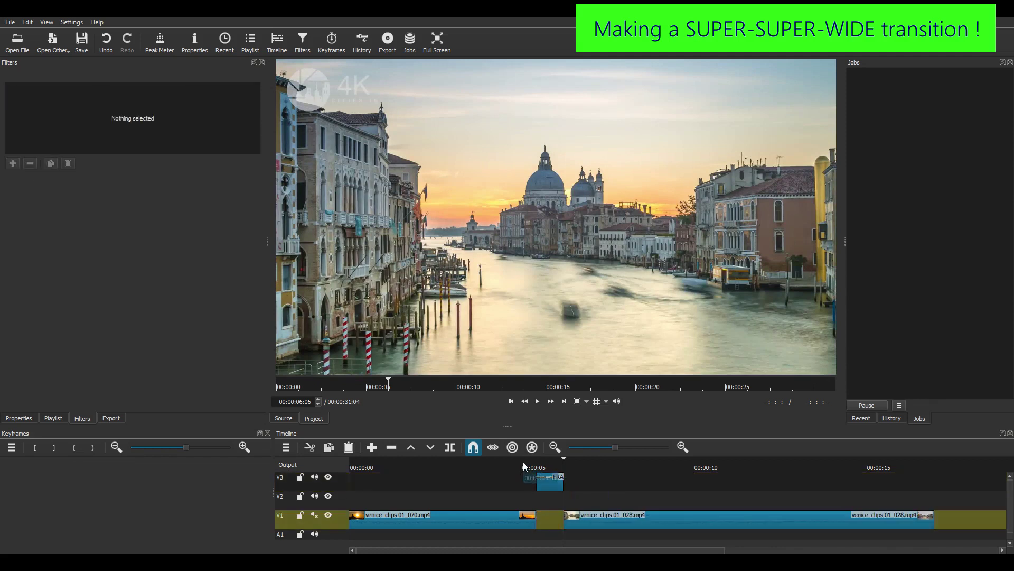
click(526, 467)
key(space)
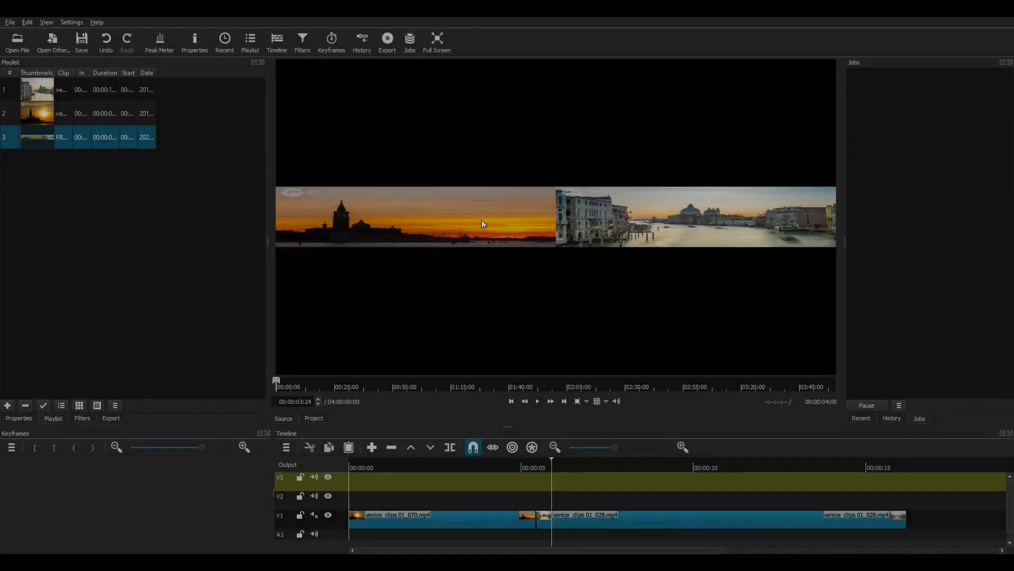
Place the wide Venice image on V3 with Blur: Box and Size and Position filters
drag(481, 220, 568, 482)
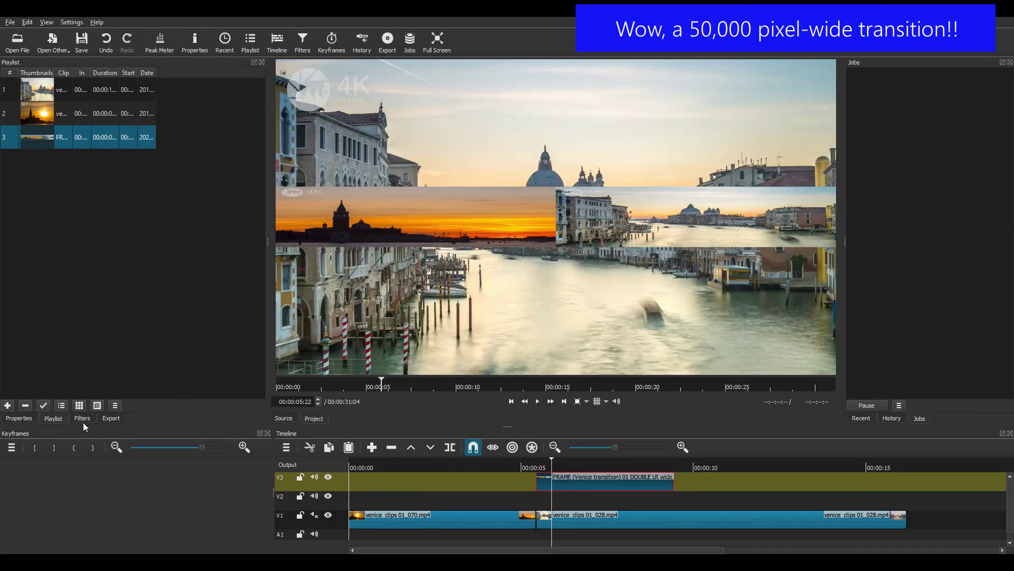
click(83, 418)
click(13, 164)
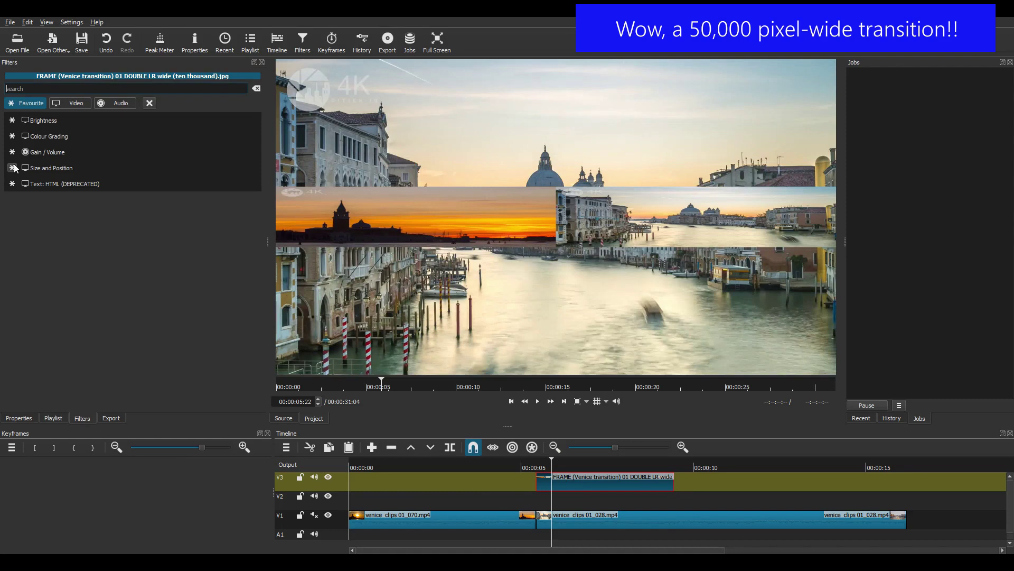
text(blur)
click(23, 159)
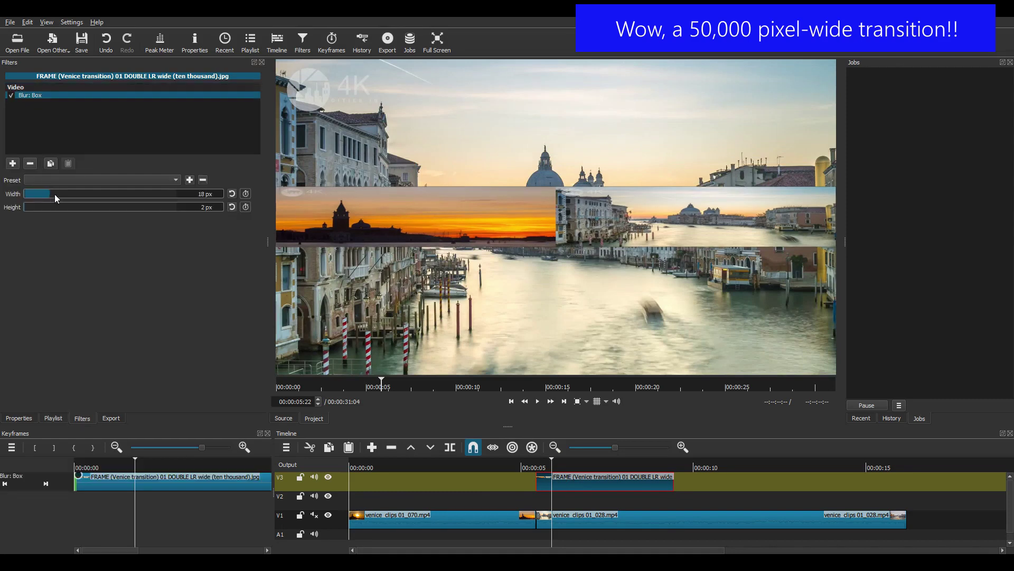
click(14, 164)
click(53, 166)
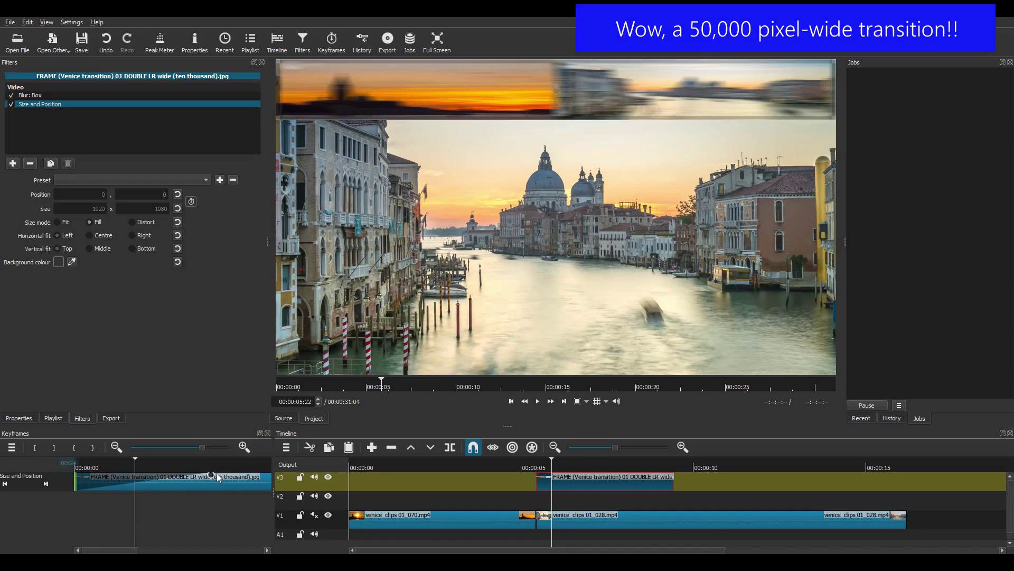
Distort the image to 50000 px wide, keyframing Position X from -1000 to -47000
click(5, 484)
click(131, 222)
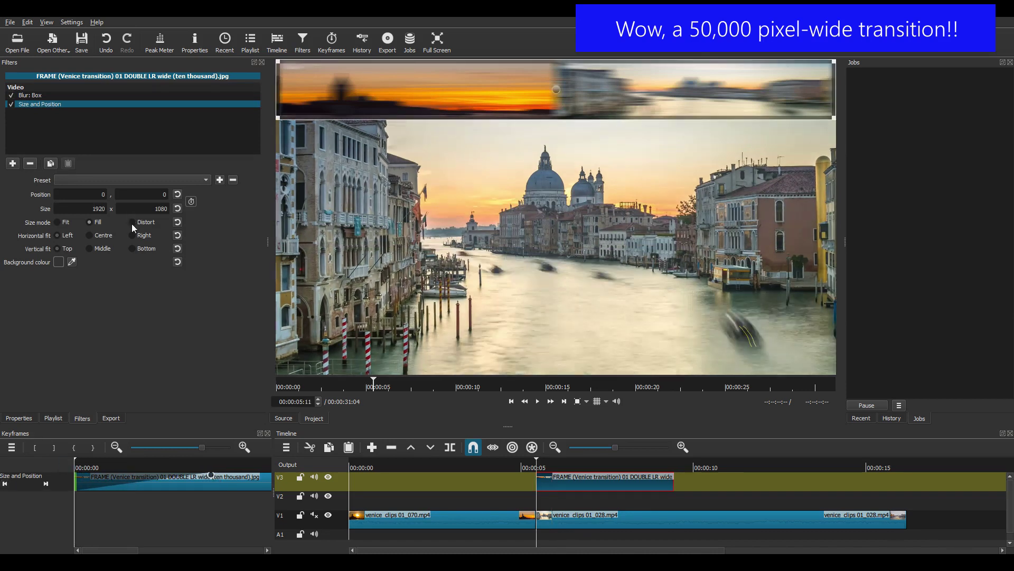
double_click(76, 209)
text(5000)
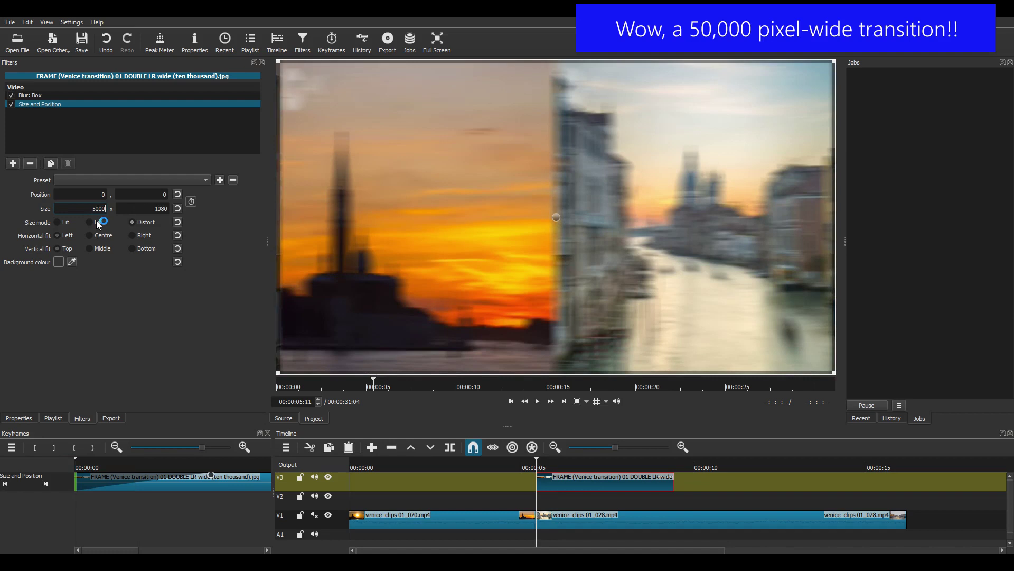
text(0)
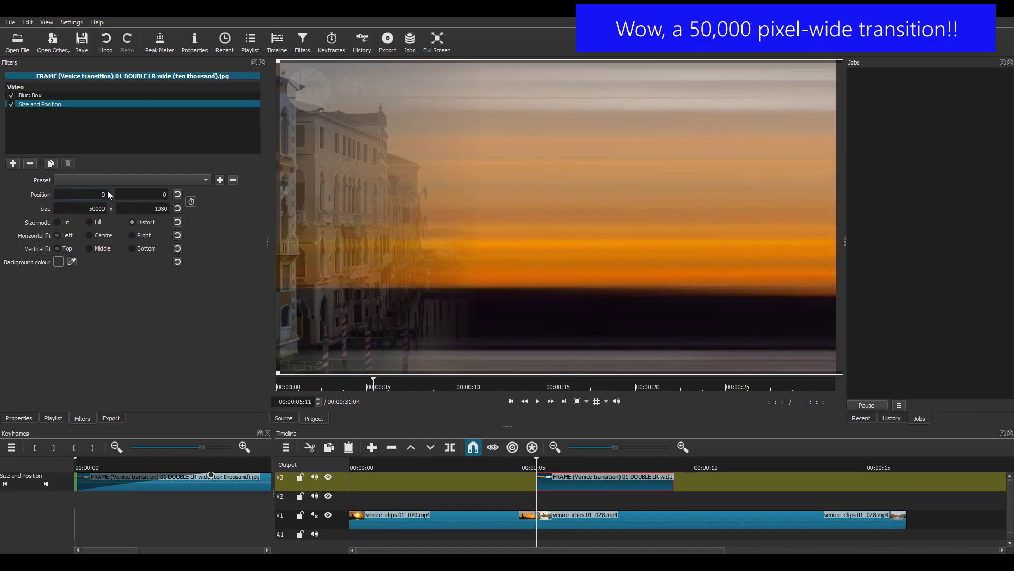
text(-1000)
key(Return)
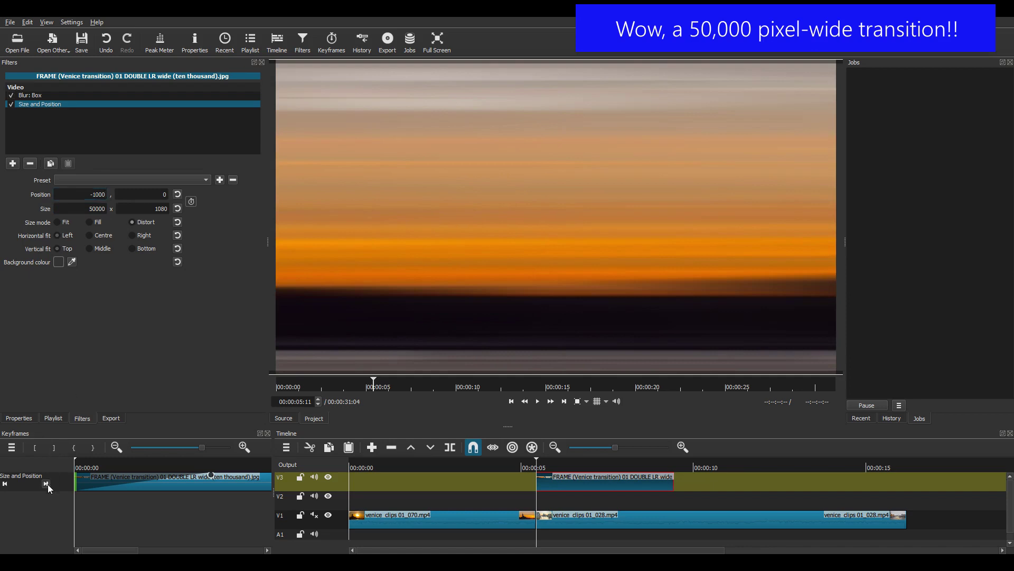
click(47, 483)
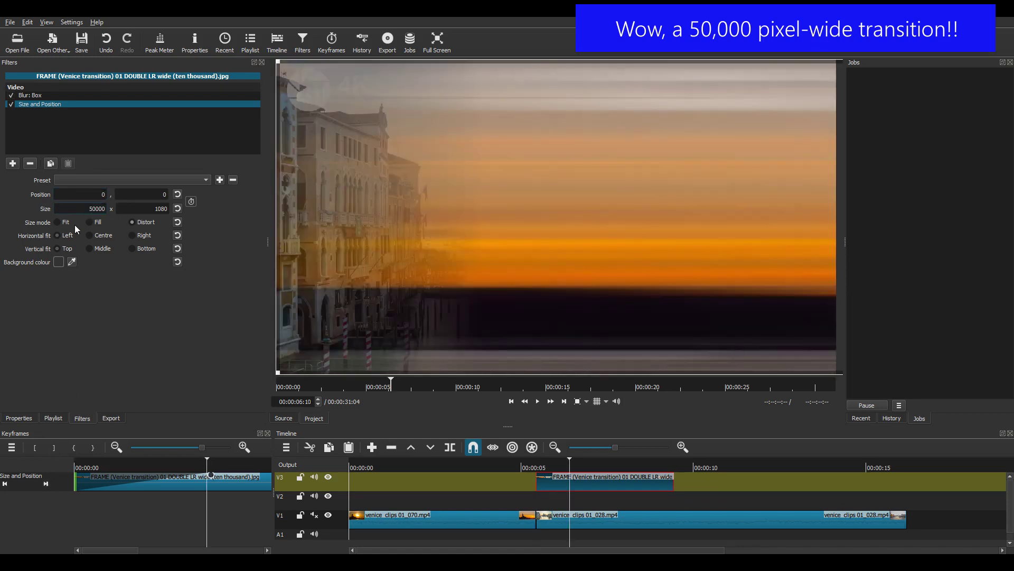
text(-47000)
key(Return)
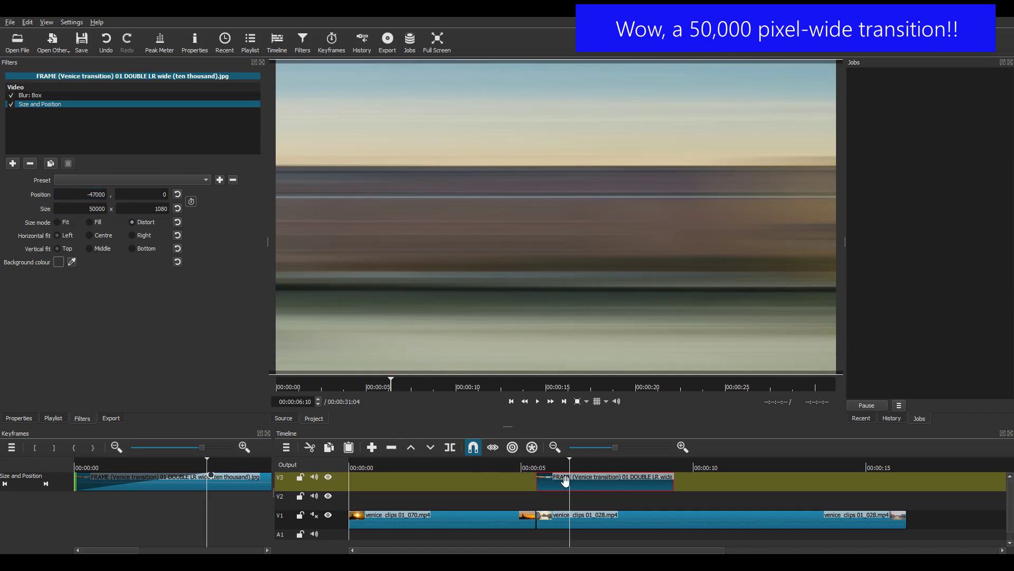
Trim the image at the playhead, shift the second Venice clip later, and play the transition
key(])
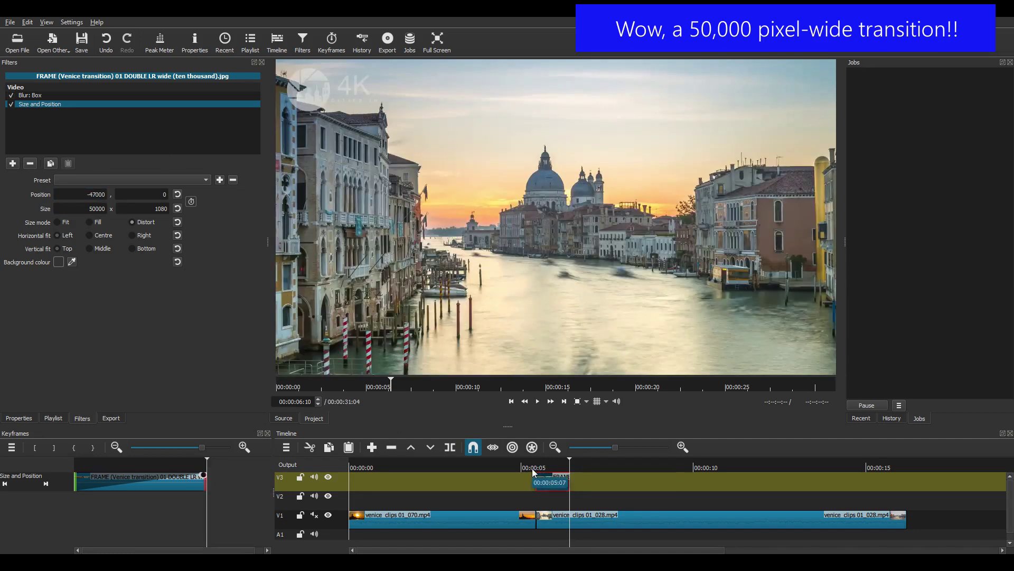
click(531, 468)
drag(570, 520, 605, 520)
key(space)
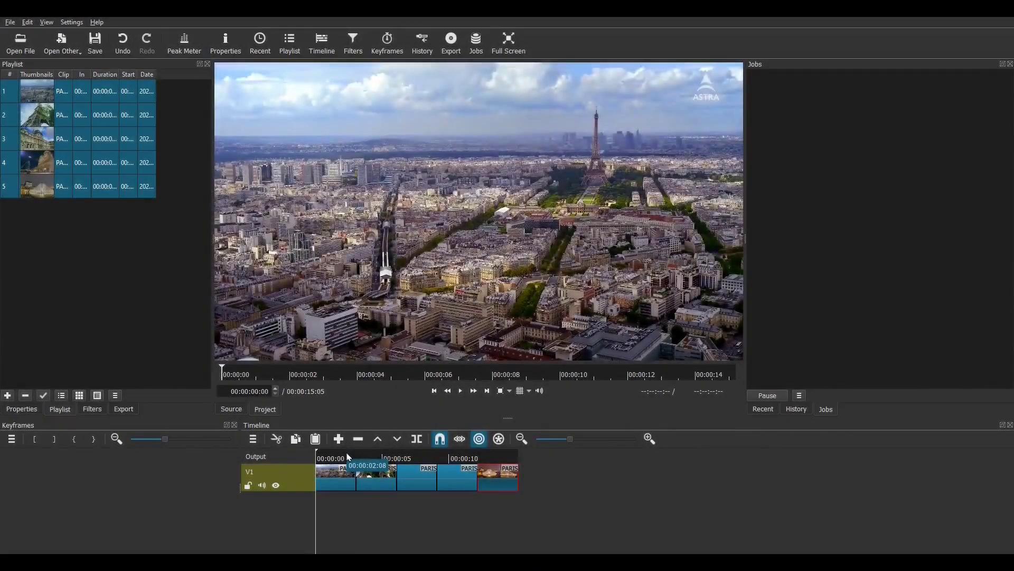
Play the Paris clips, add V2 and V3 video tracks above them, and zoom the timeline in twice
key(space)
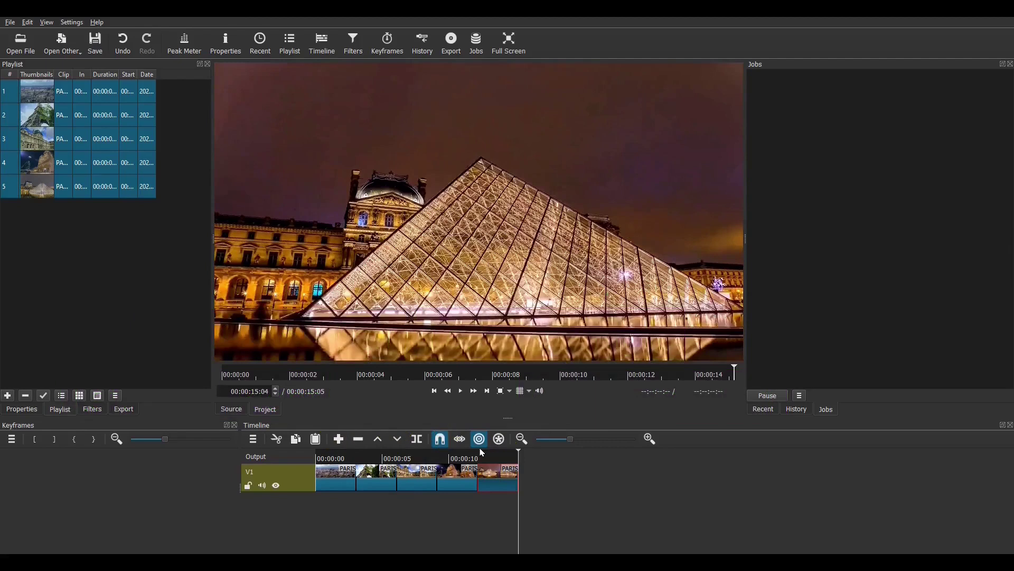
click(253, 439)
click(289, 407)
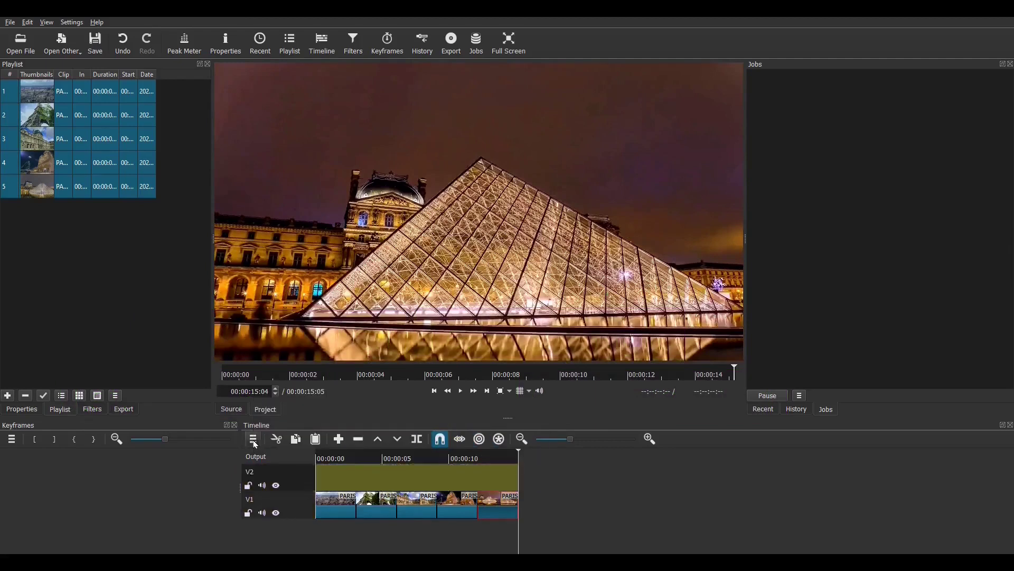
click(253, 439)
click(271, 410)
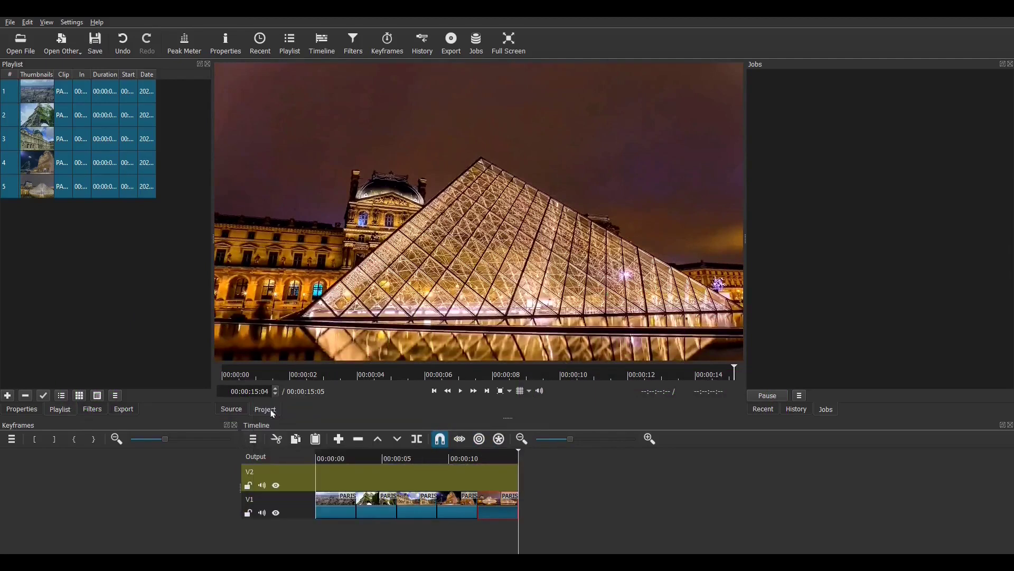
click(651, 439)
click(651, 439)
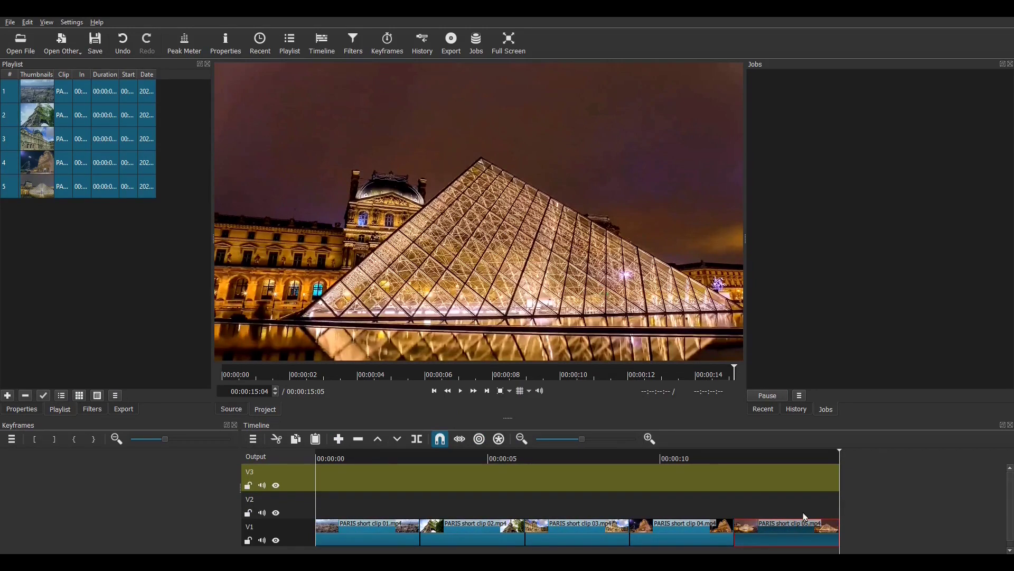
Export clip 01's last frame as 1.png and clip 02's first frame as 2.png
click(419, 459)
key(Left)
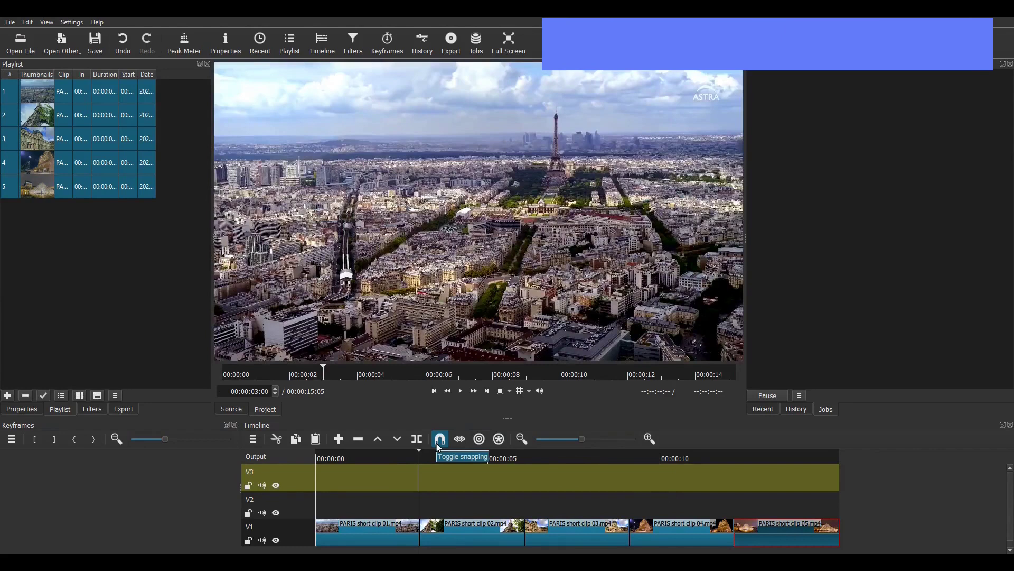
click(10, 22)
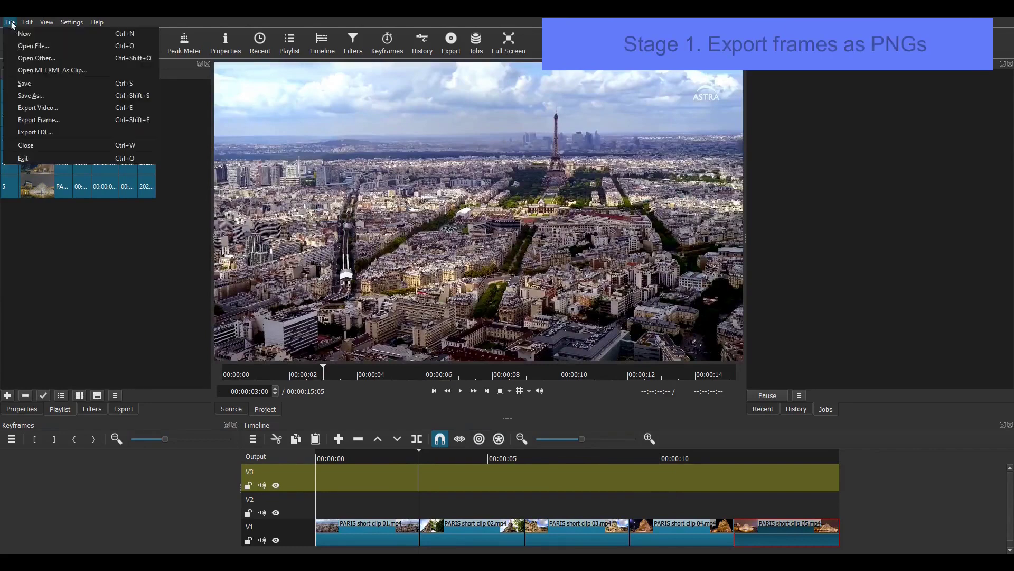
click(38, 120)
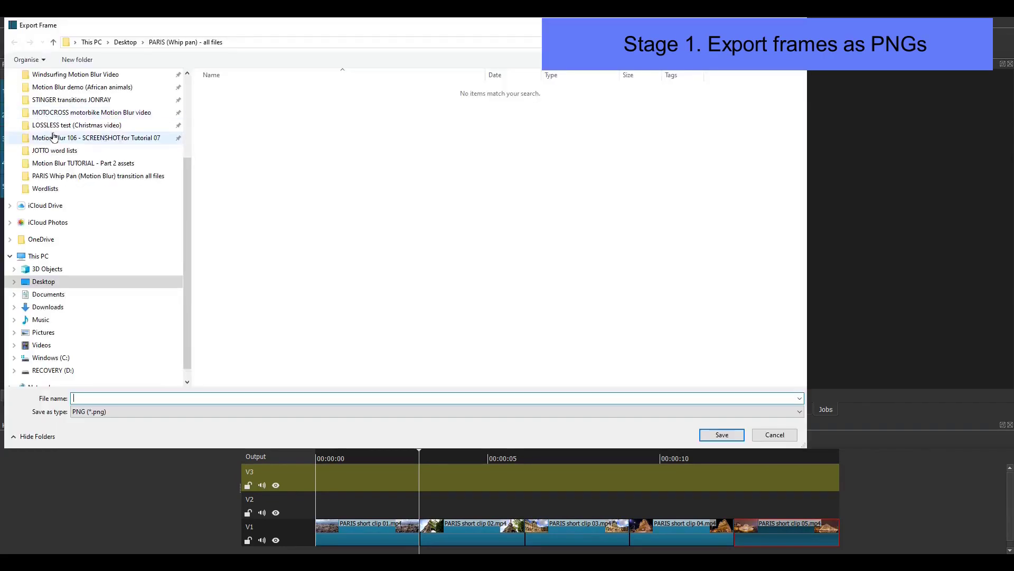
text(1)
click(731, 436)
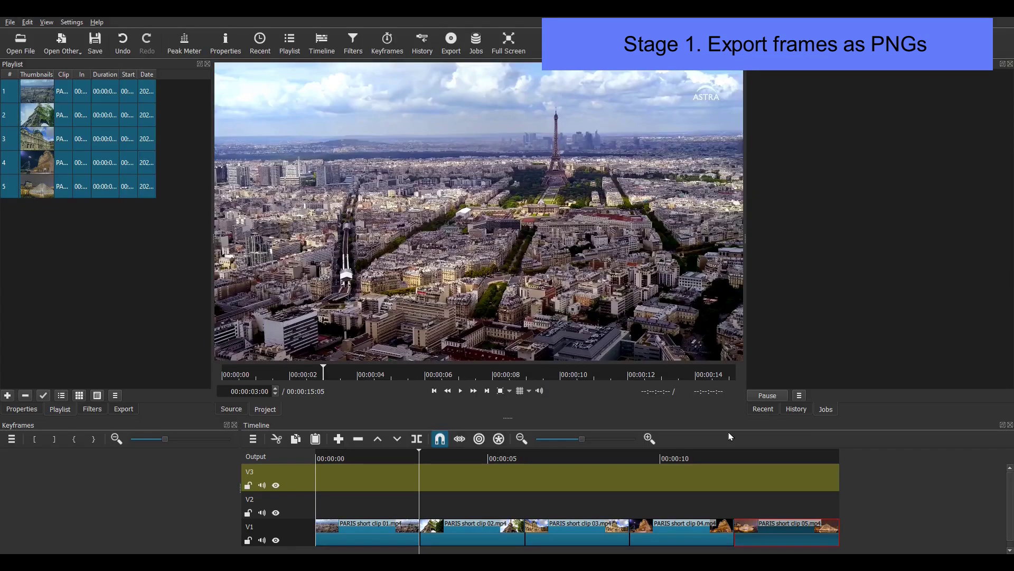
key(Right)
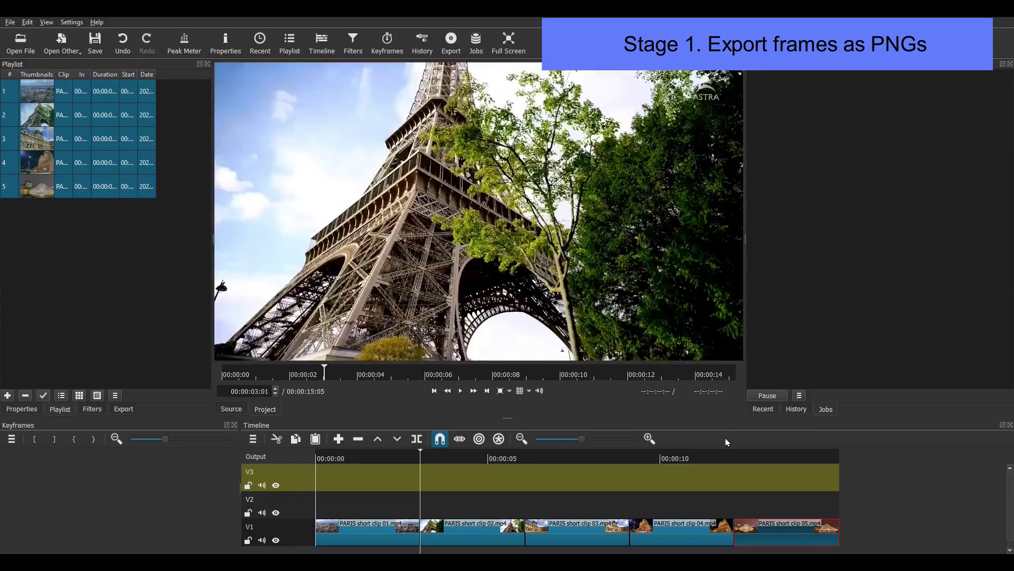
click(9, 22)
click(39, 120)
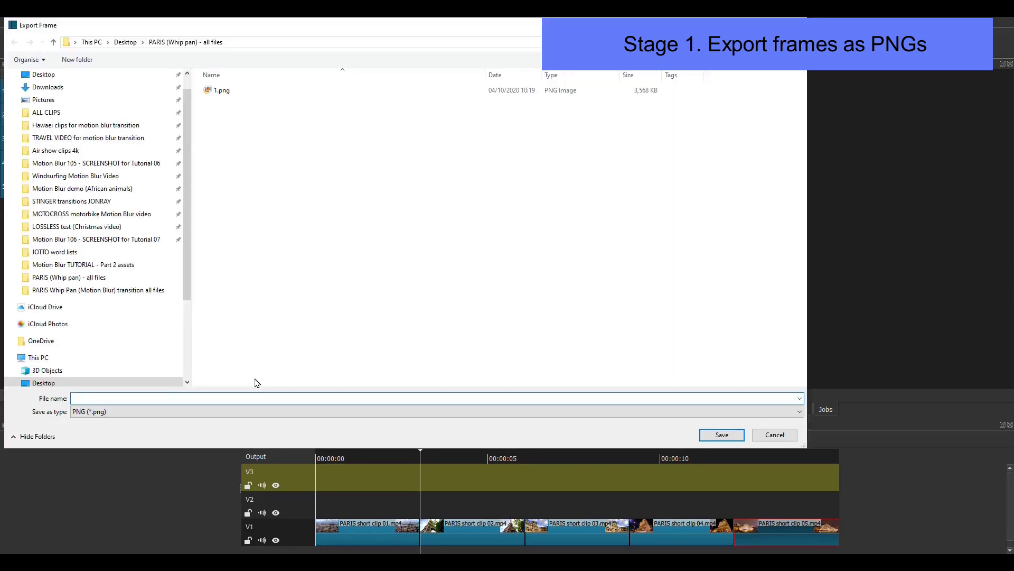
text(2)
key(Return)
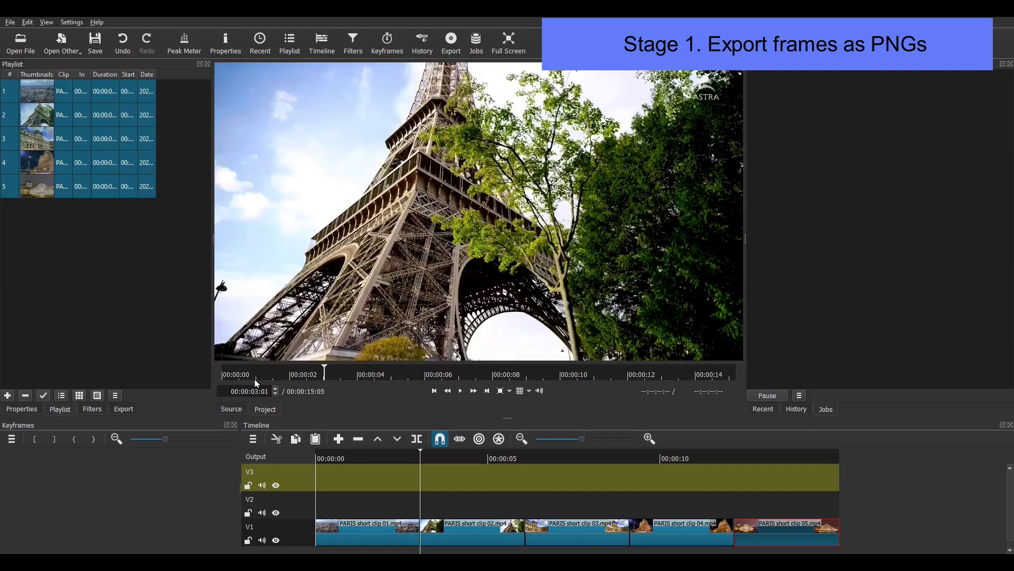
Export clip 02's last frame, then start saving clip 03's first frame as the next PNG
key(Down)
key(Left)
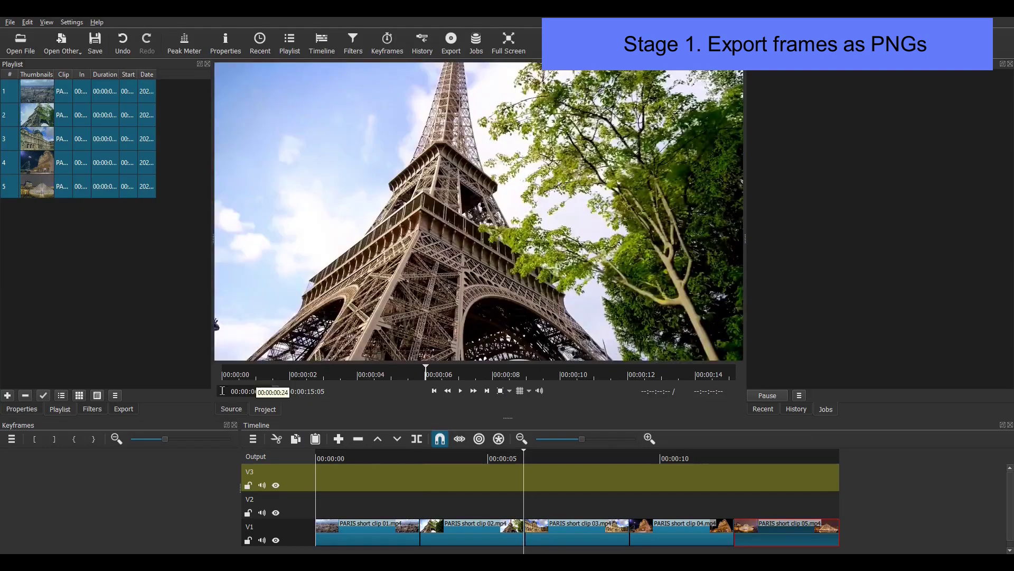
click(9, 22)
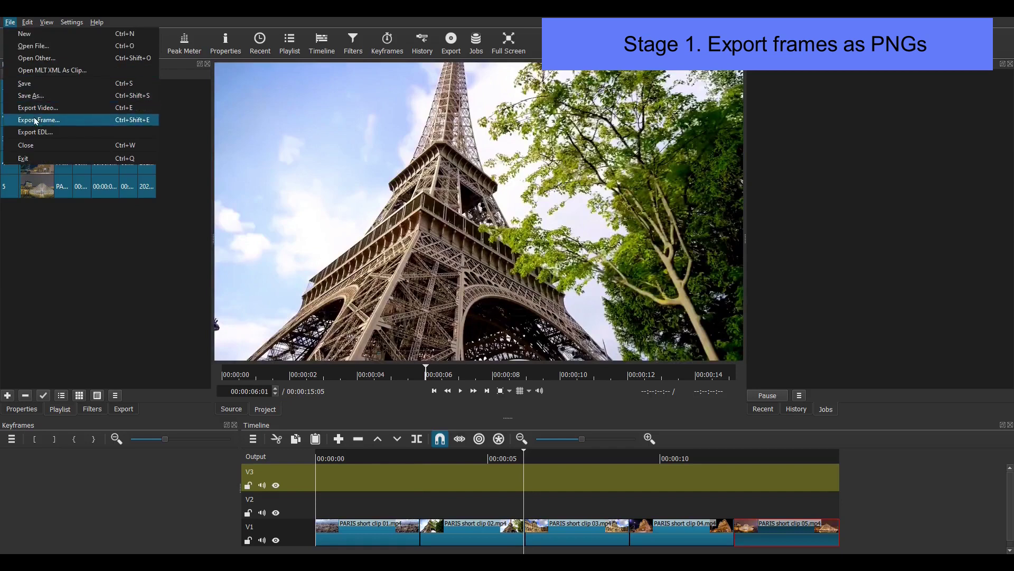
click(36, 120)
key(Return)
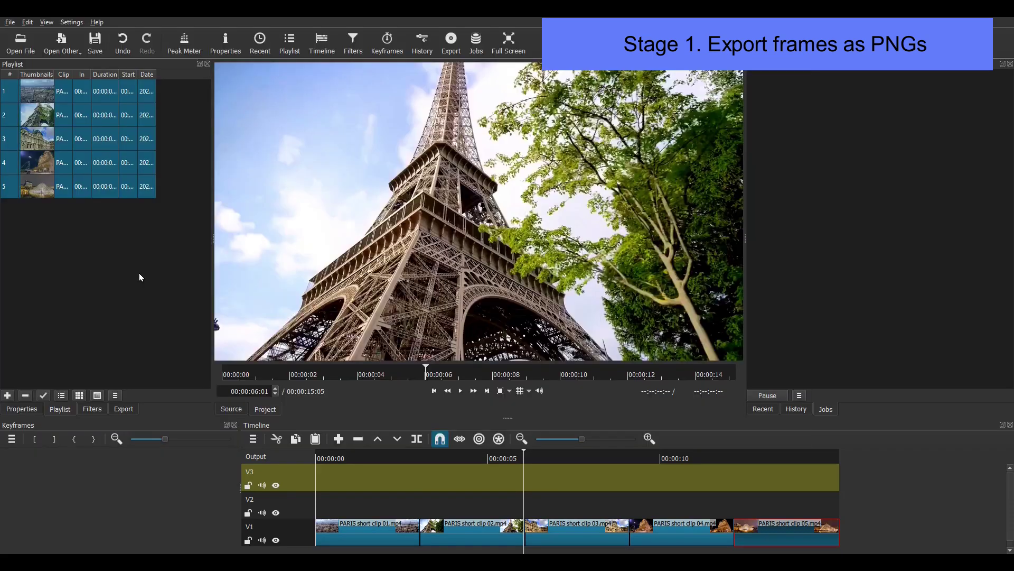
key(Right)
click(10, 22)
click(31, 121)
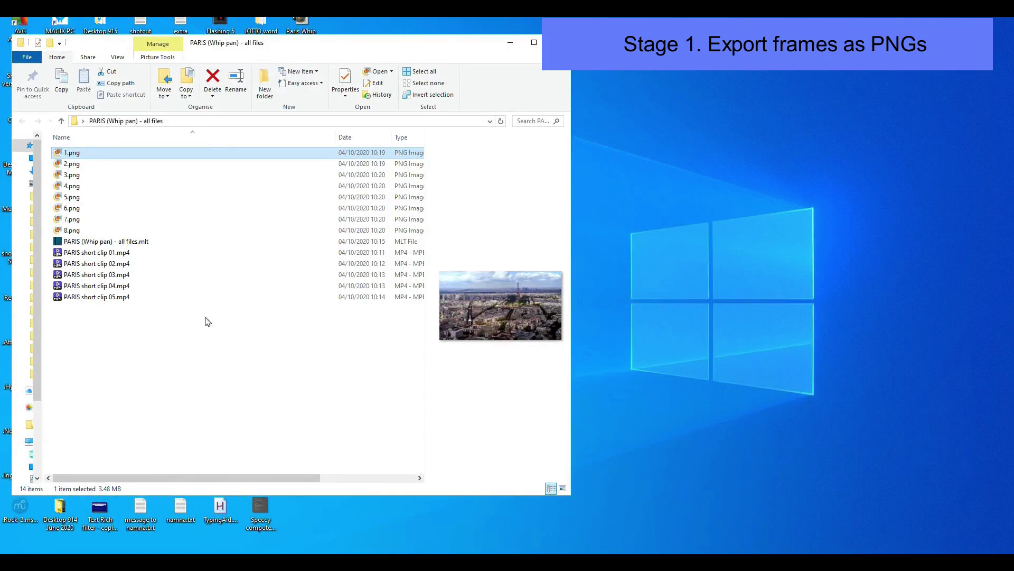
Batch-rename the PNGs 1 through 8 to 'PARIS frame (1)' through 'PARIS frame (8)'
shift+click(78, 233)
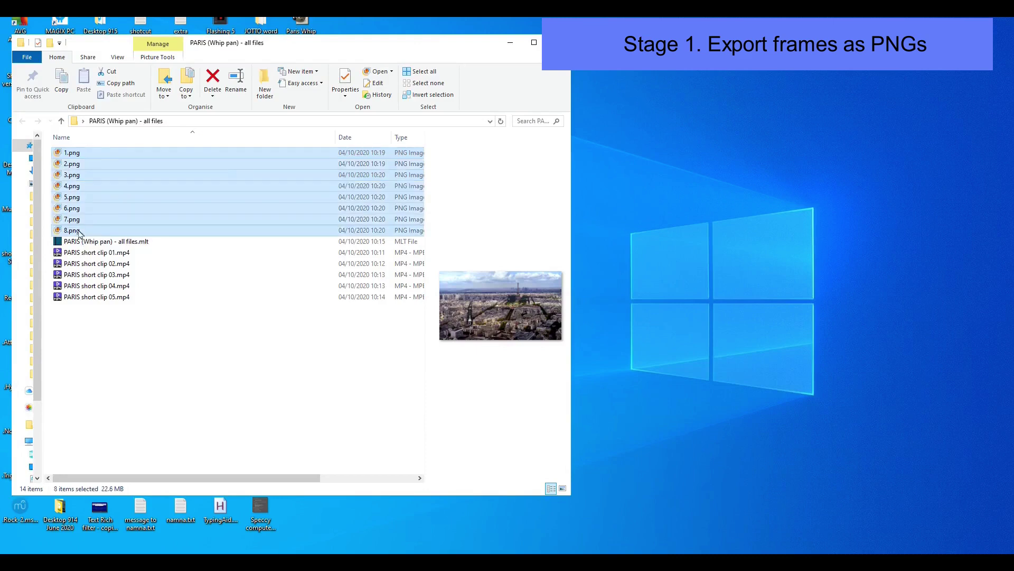
right_click(100, 155)
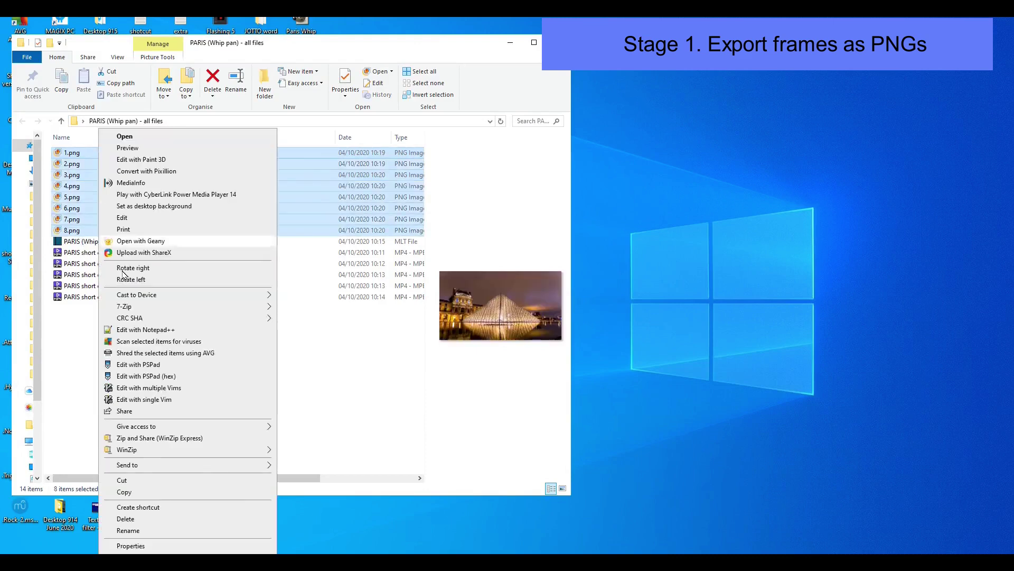
click(138, 530)
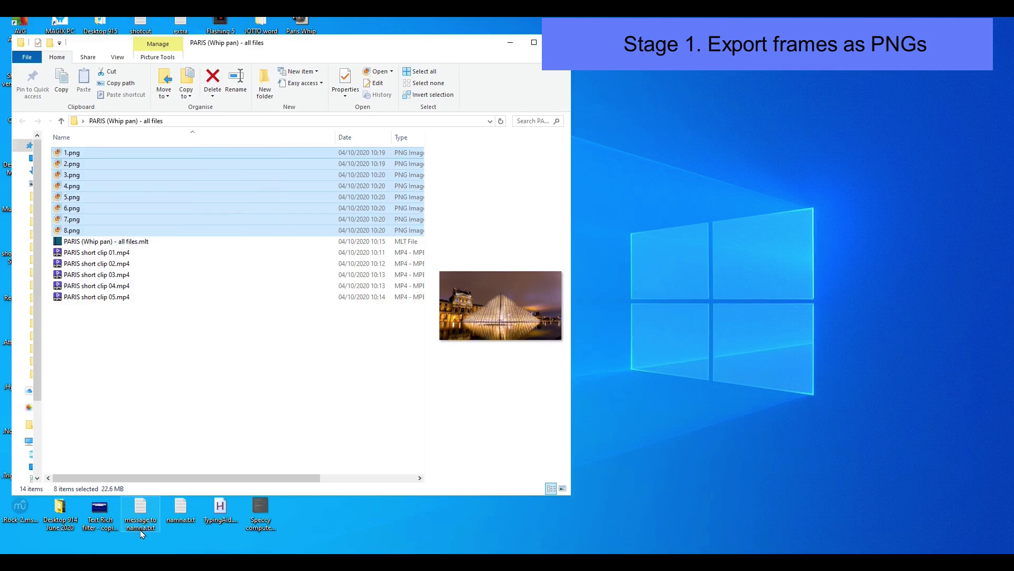
text(PARIS frame ()
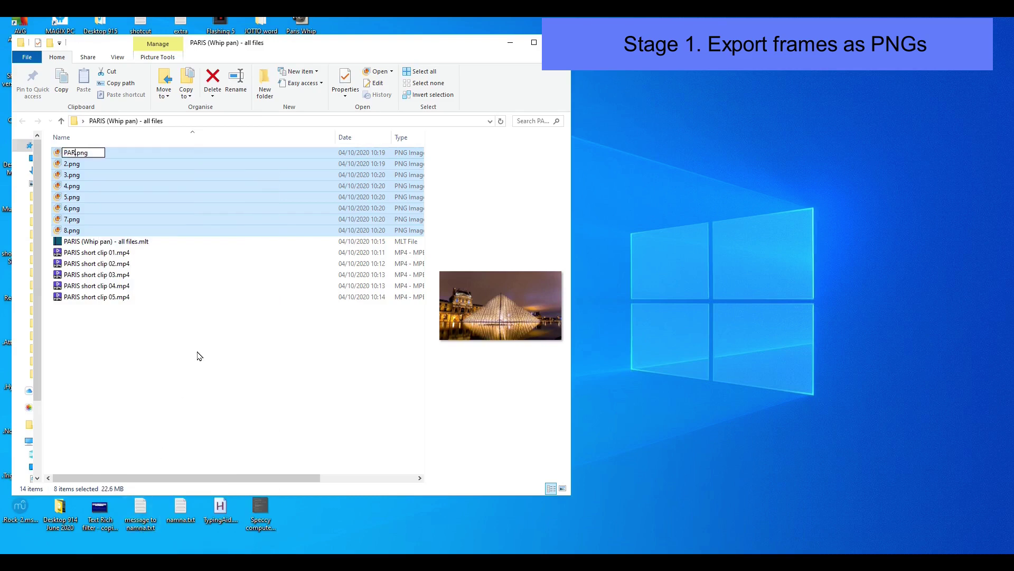
text(1))
click(213, 306)
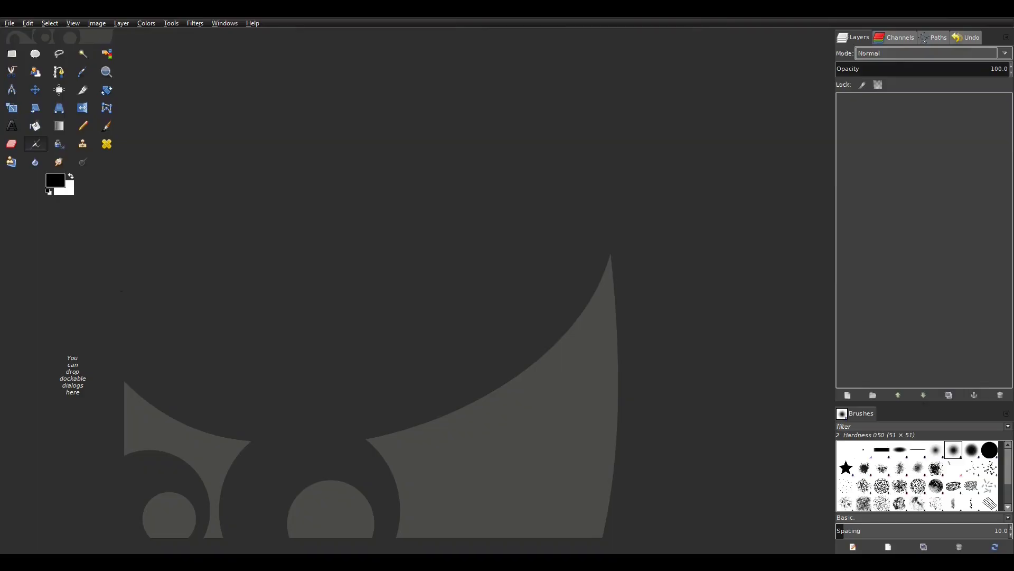
Move Notepad to the right and note the frame pairs 12, 43, 56, removing the last pair
drag(577, 217, 893, 199)
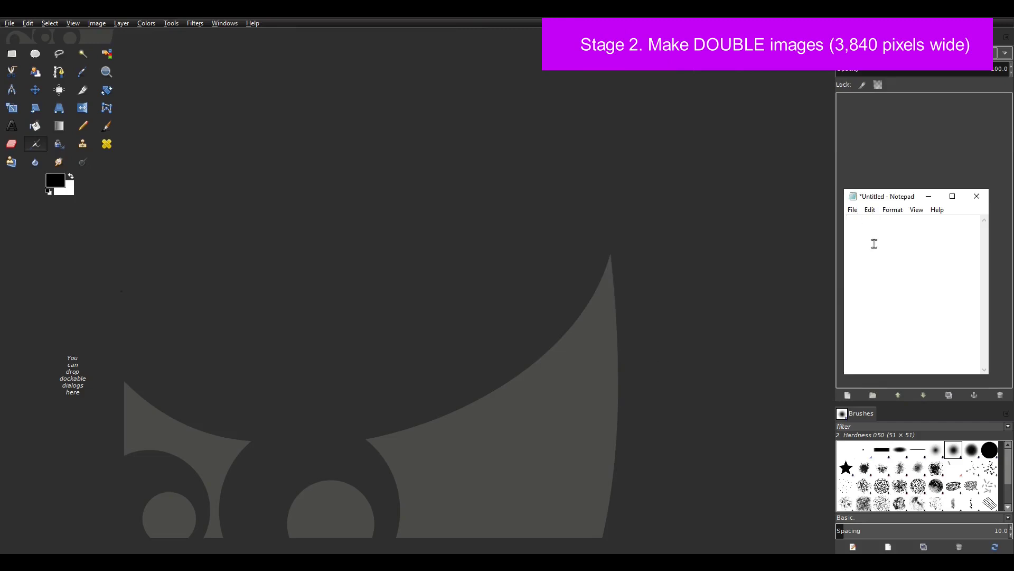
text(12  )
text(43  )
text(56  )
text(8)
text(7)
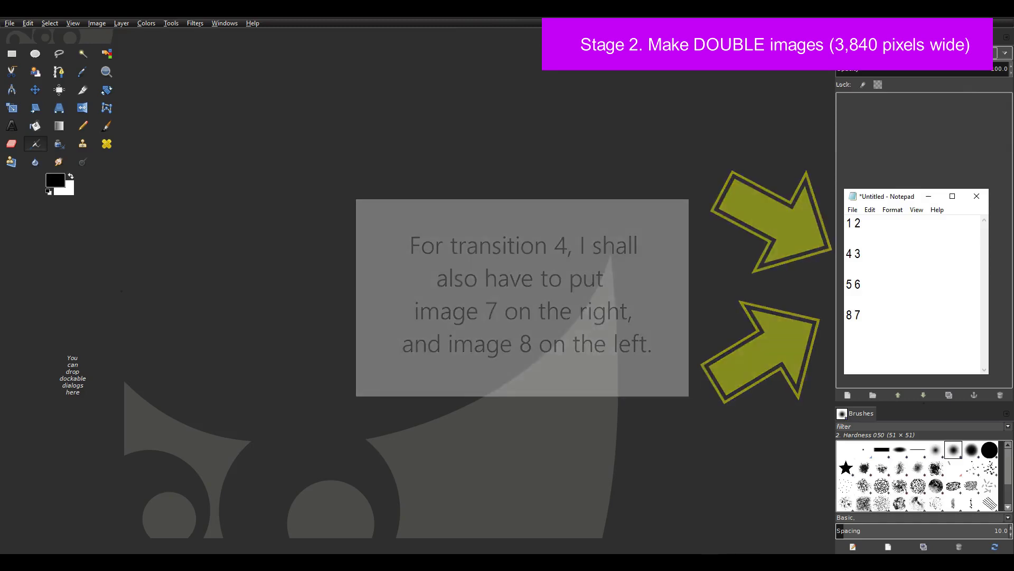
key(BackSpace)
key(BackSpace)
Add the pair 87 to the note and open PARIS frames (1) and (2) as layers
text(87)
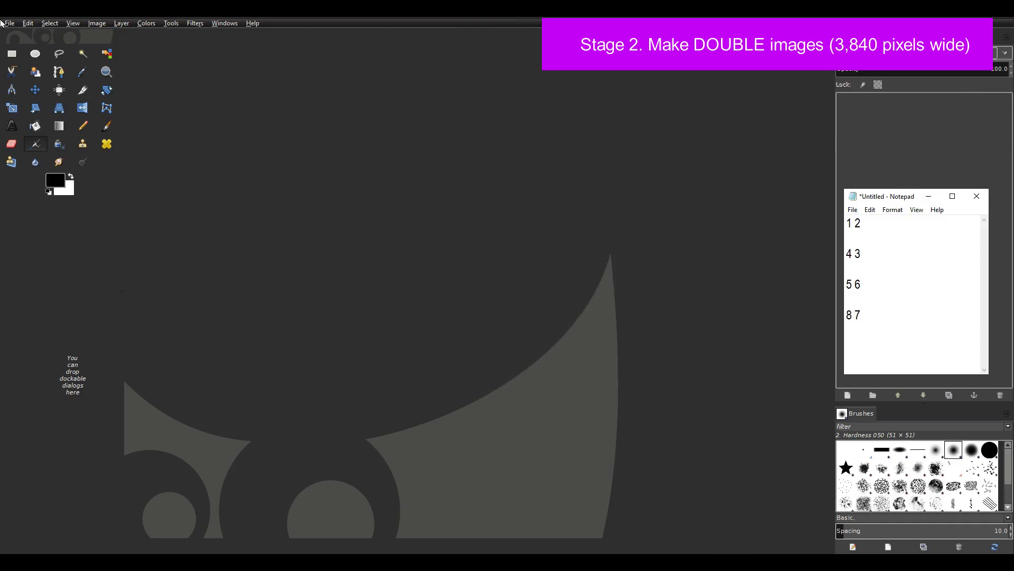
click(9, 23)
click(25, 80)
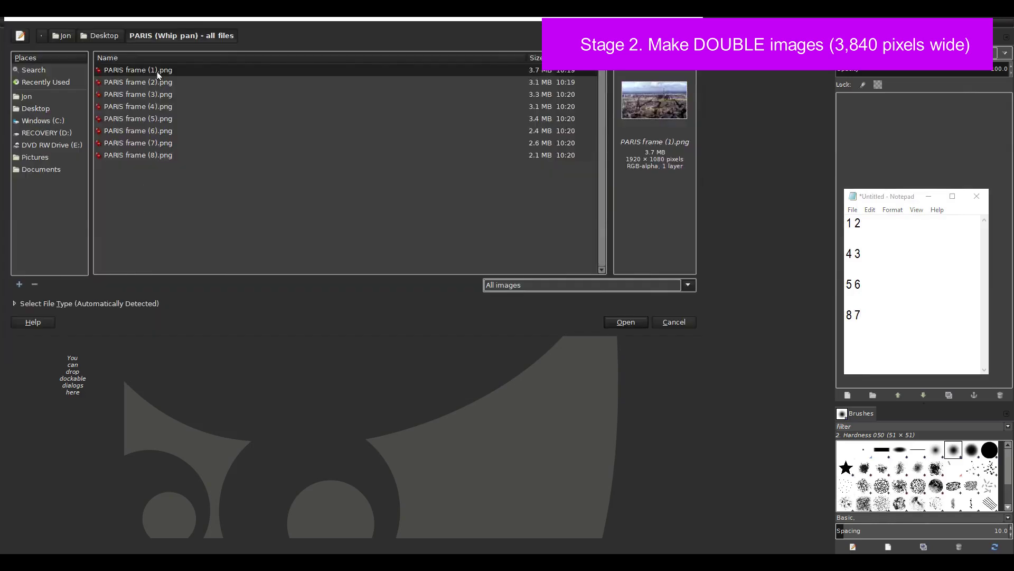
shift+click(156, 85)
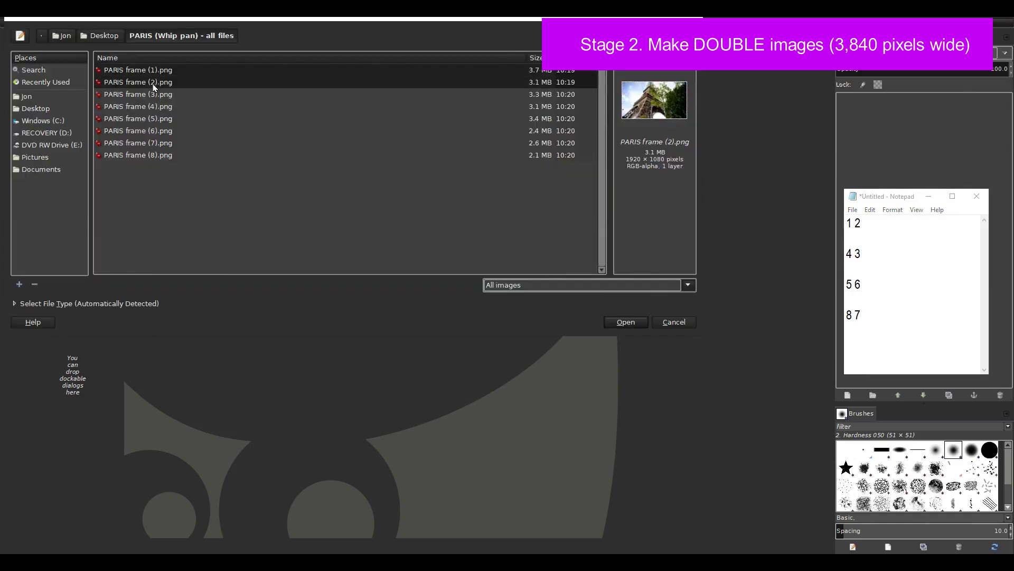
click(621, 324)
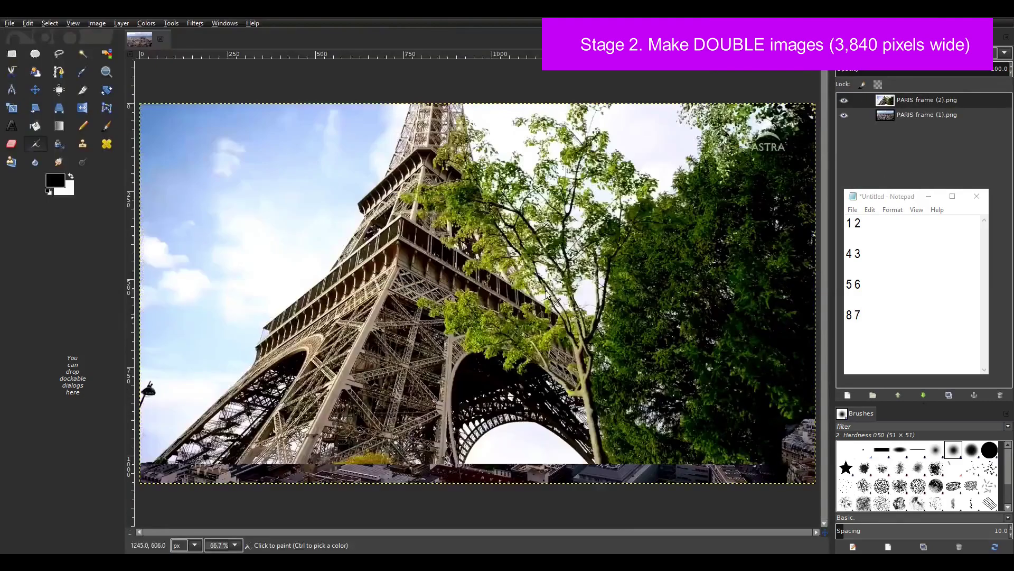
Widen the canvas to 3840 pixels
click(97, 24)
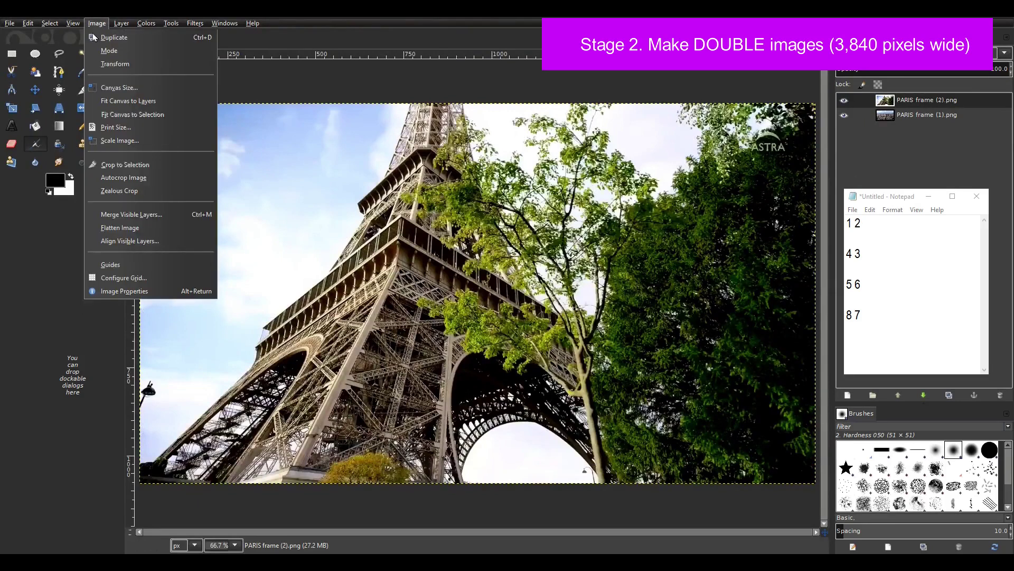
click(109, 88)
text(38)
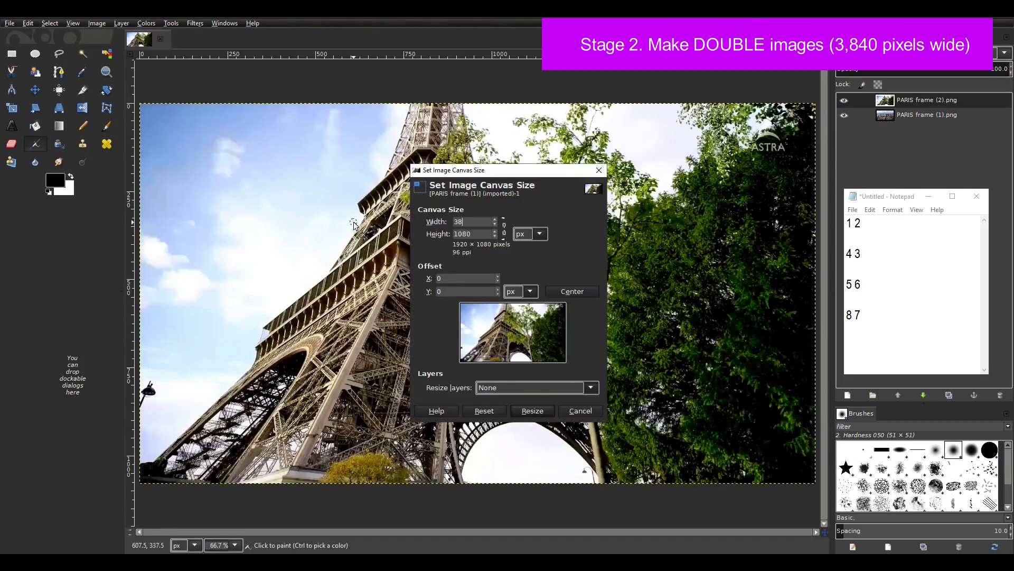
text(40)
click(531, 411)
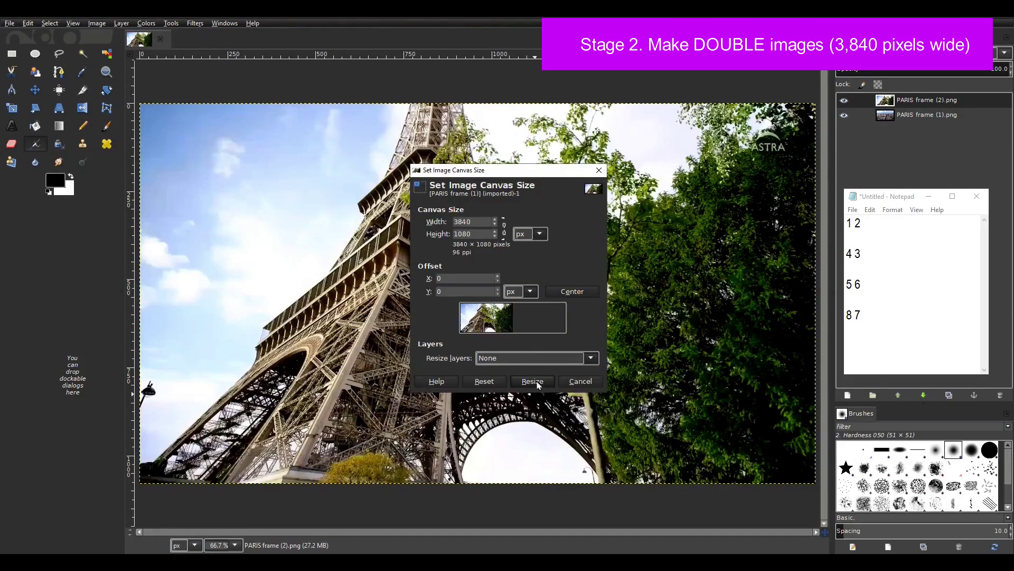
At 25% zoom, enable Snap to Canvas Edges and slide frame 2 into the right half
click(235, 545)
click(229, 517)
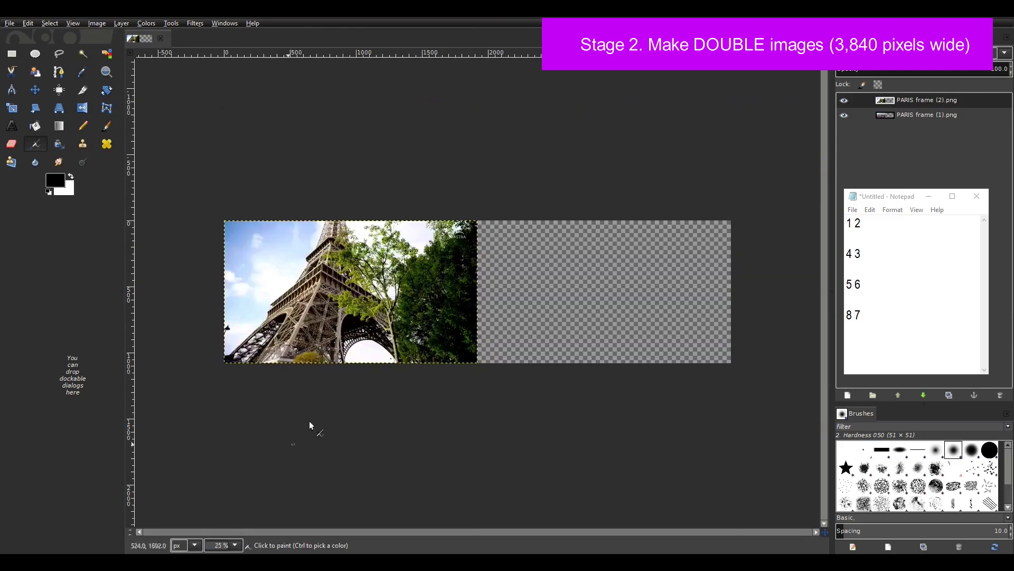
key(m)
click(72, 23)
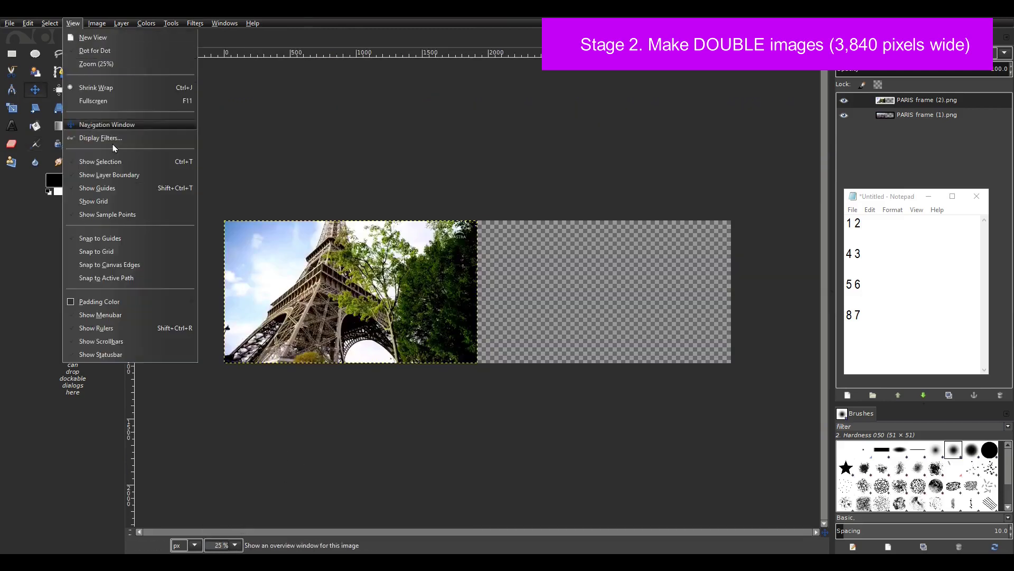
click(132, 265)
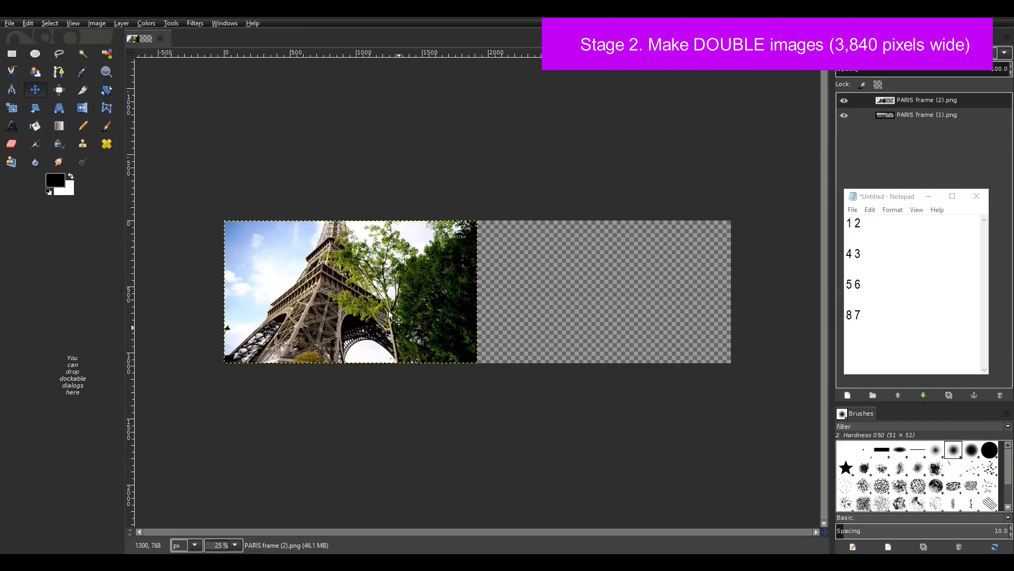
drag(325, 313, 579, 313)
Export the side-by-side image as 1.jpg with the default JPEG quality
click(10, 23)
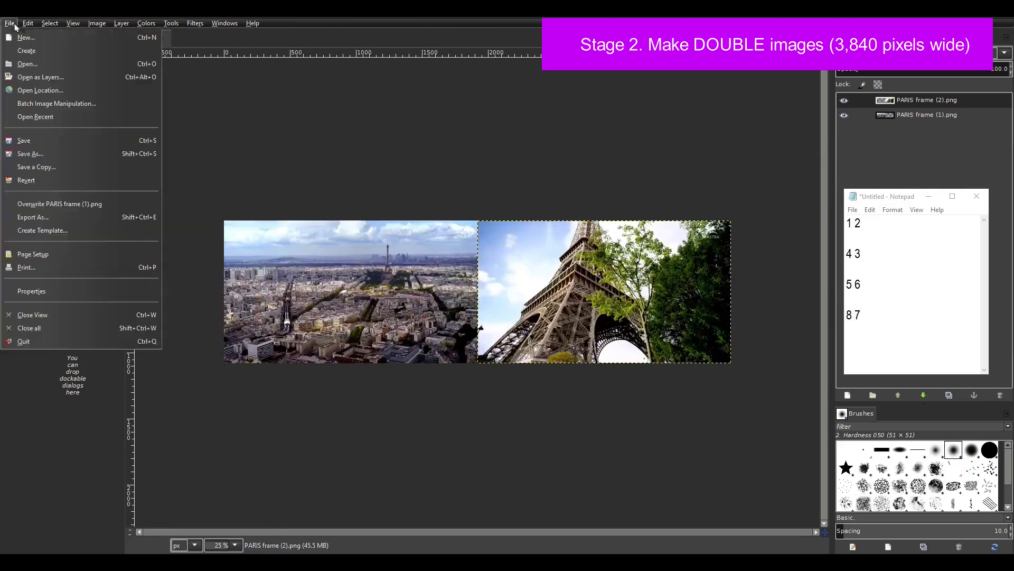
click(46, 221)
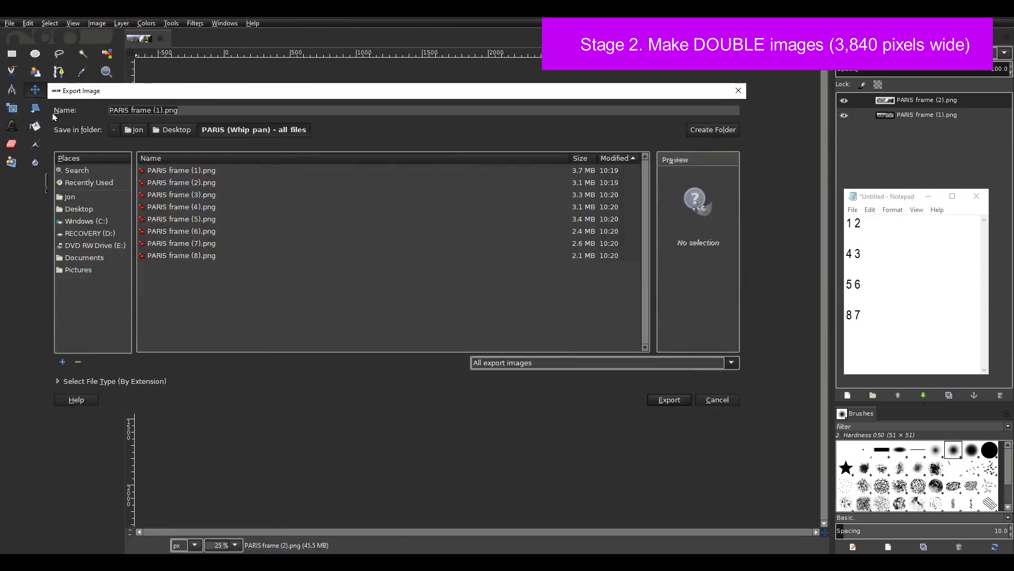
text(1.jpg)
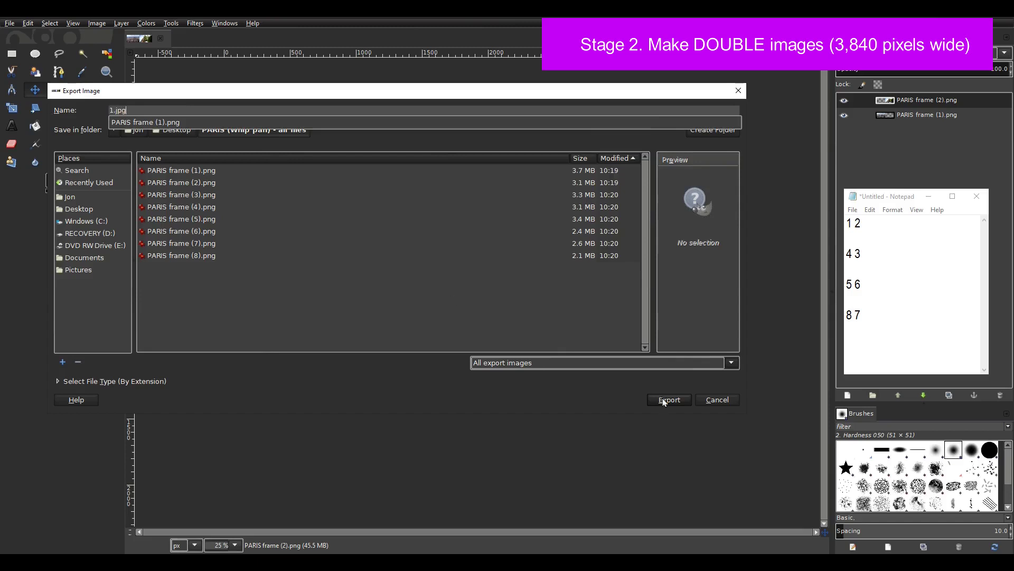
click(669, 400)
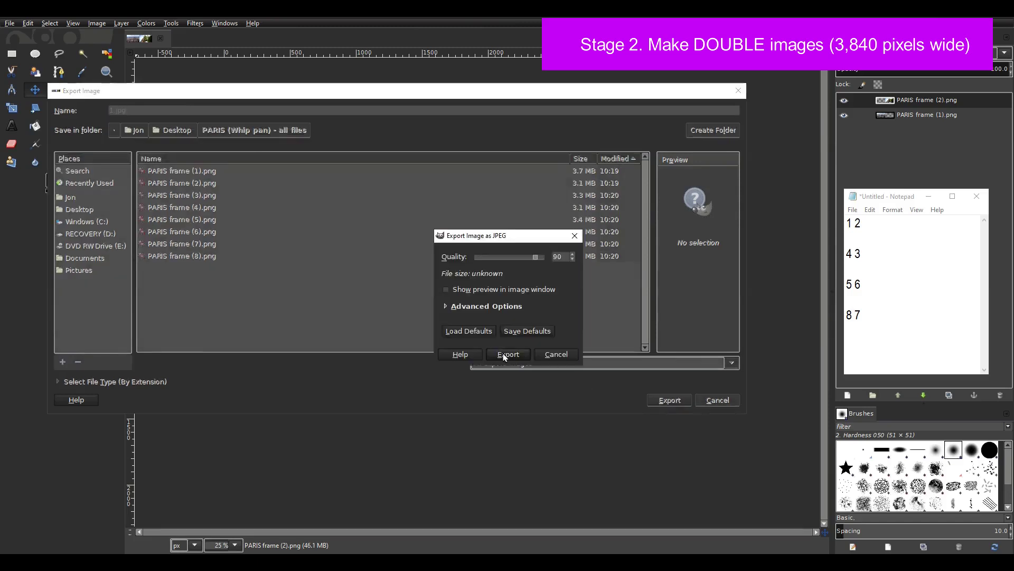
click(505, 354)
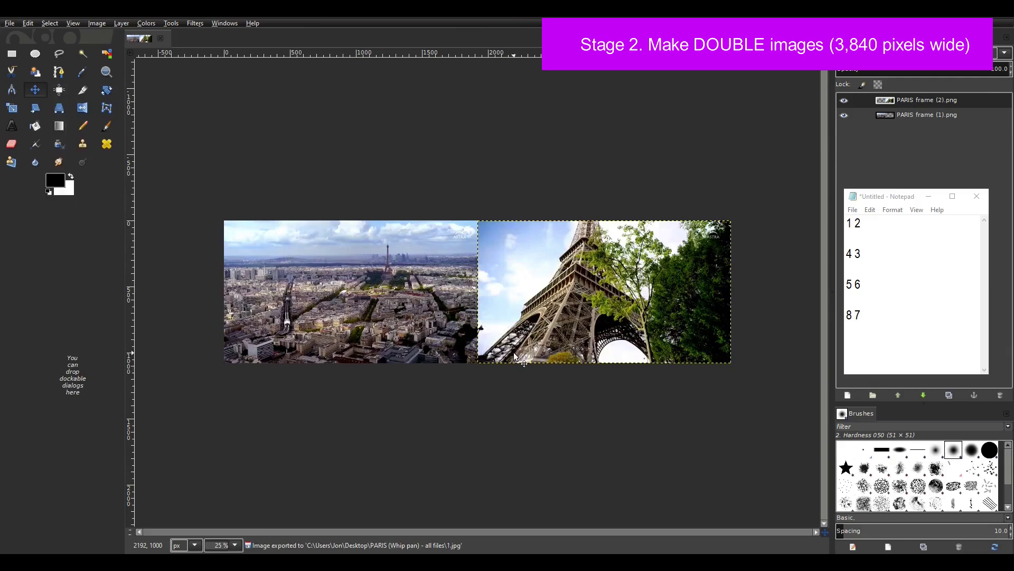
Delete both frame layers to leave an empty canvas
click(1000, 395)
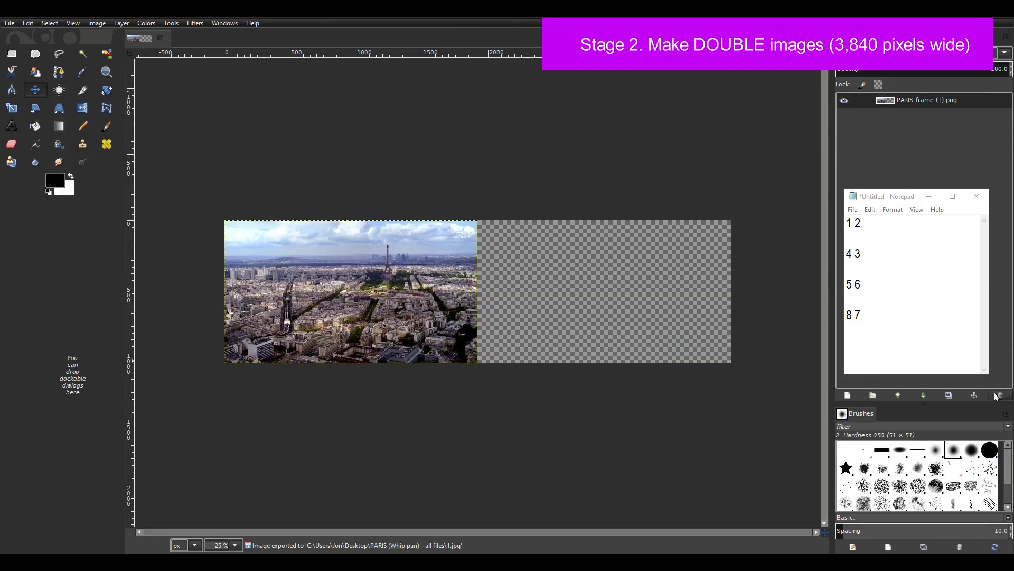
click(1000, 395)
click(3, 25)
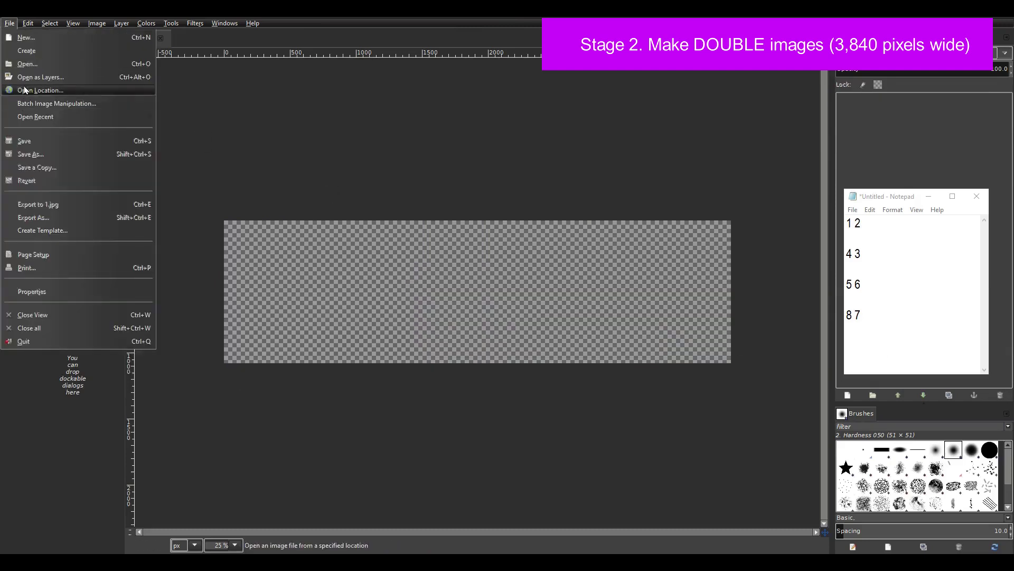
Open PARIS frames (3) and (4) as layers and place them side by side
click(30, 81)
click(142, 95)
shift+click(164, 107)
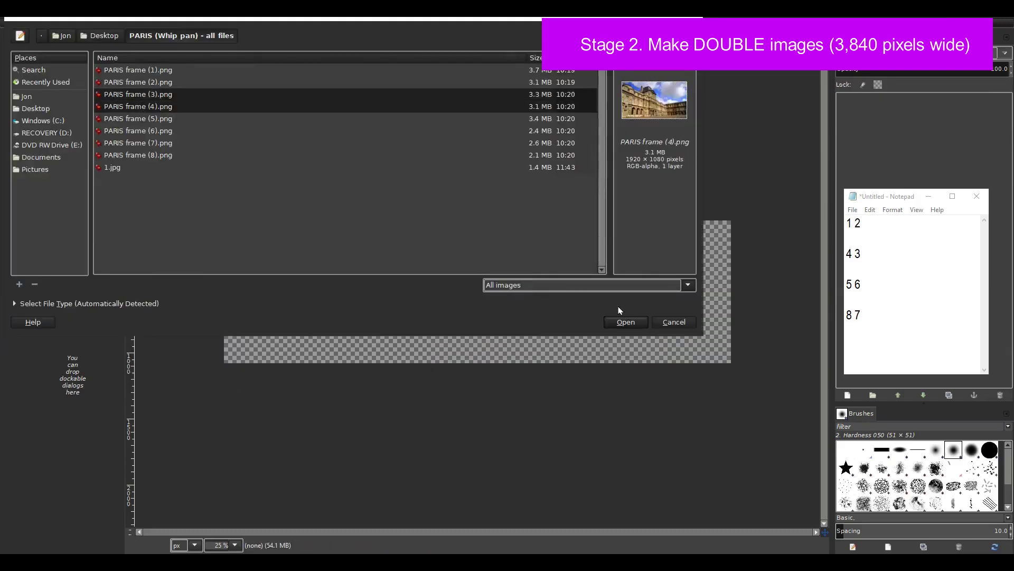
click(626, 322)
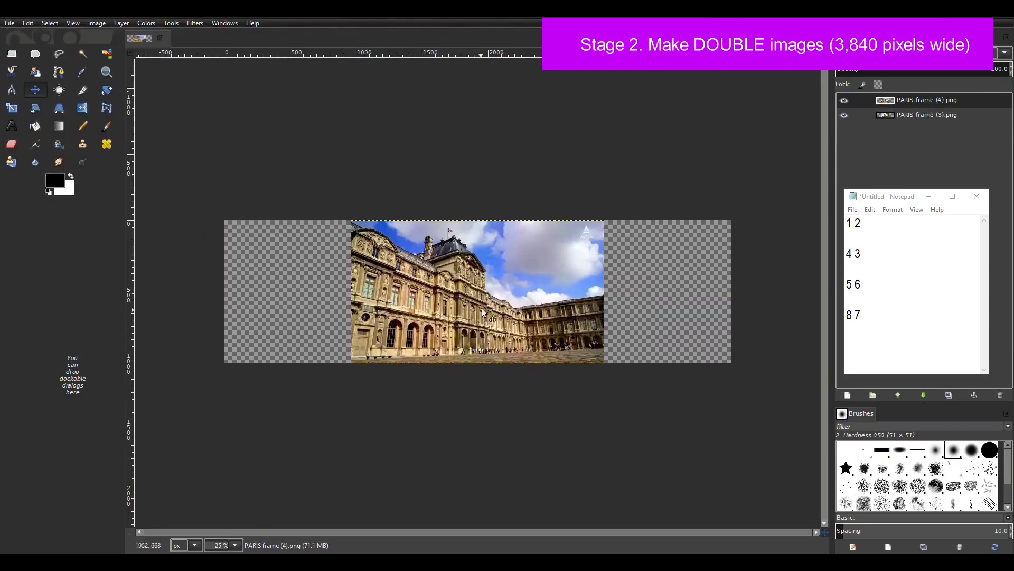
drag(482, 313, 355, 313)
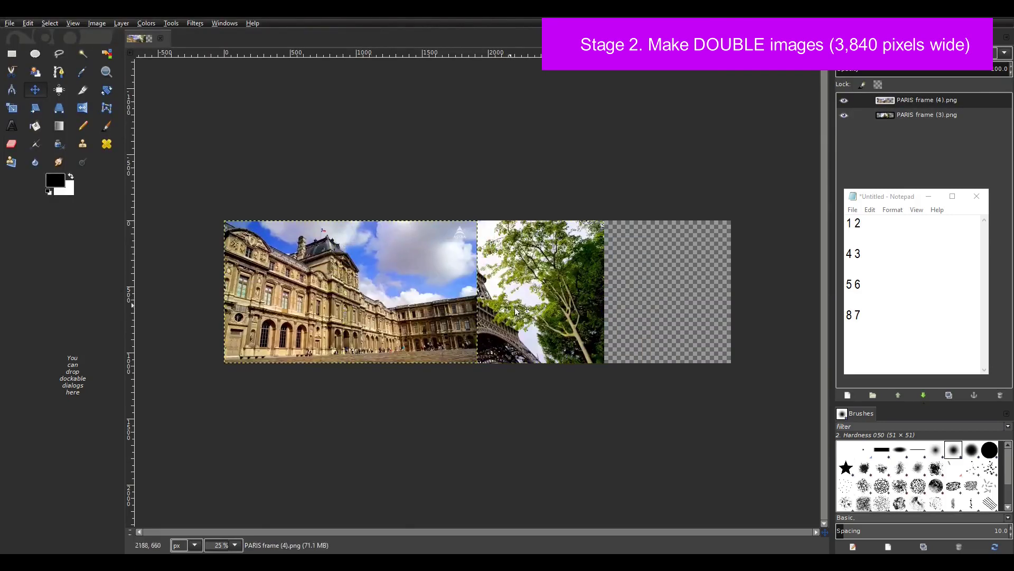
drag(512, 308, 639, 308)
Export the pair as 2.jpg and delete both layers
click(9, 23)
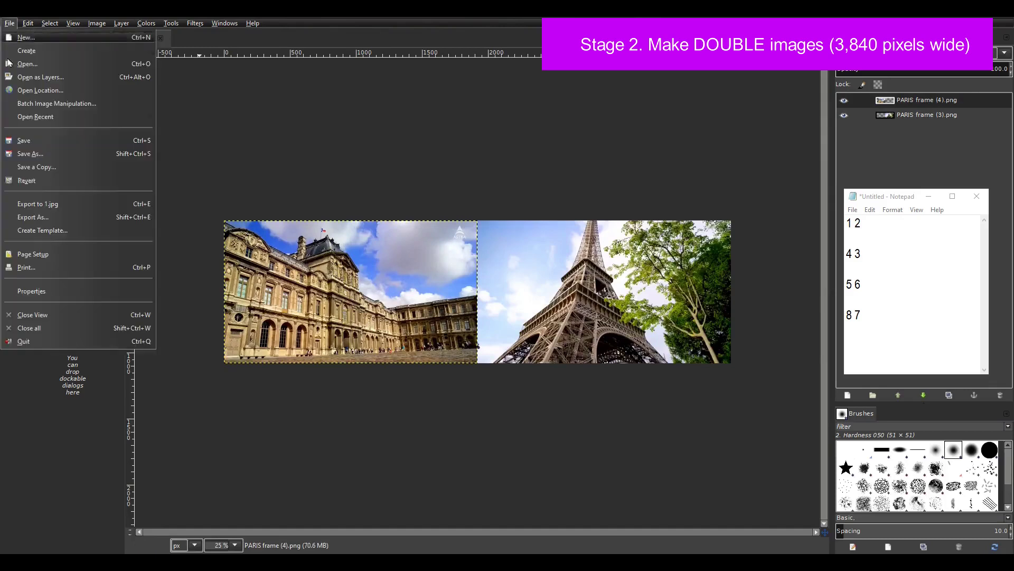
click(46, 213)
text(2)
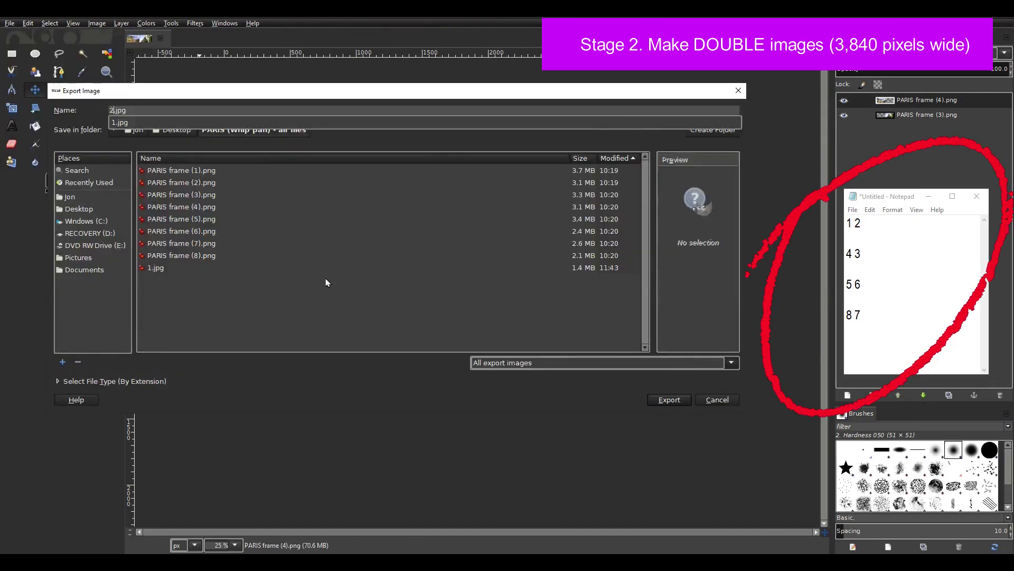
click(666, 400)
click(505, 354)
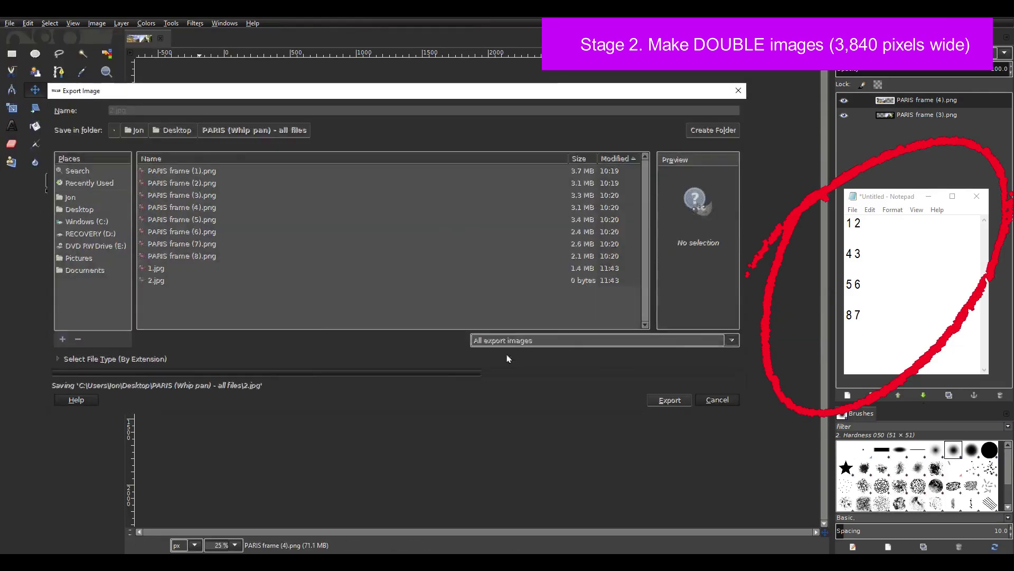
click(1000, 395)
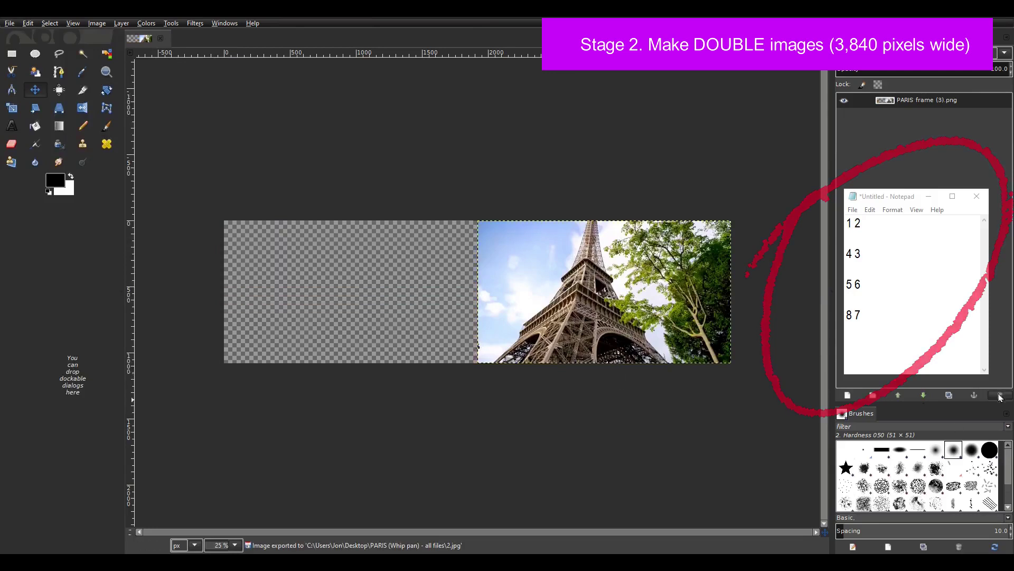
click(1000, 395)
Open frames (5) and (6) as layers and export them as 3.jpg
click(9, 23)
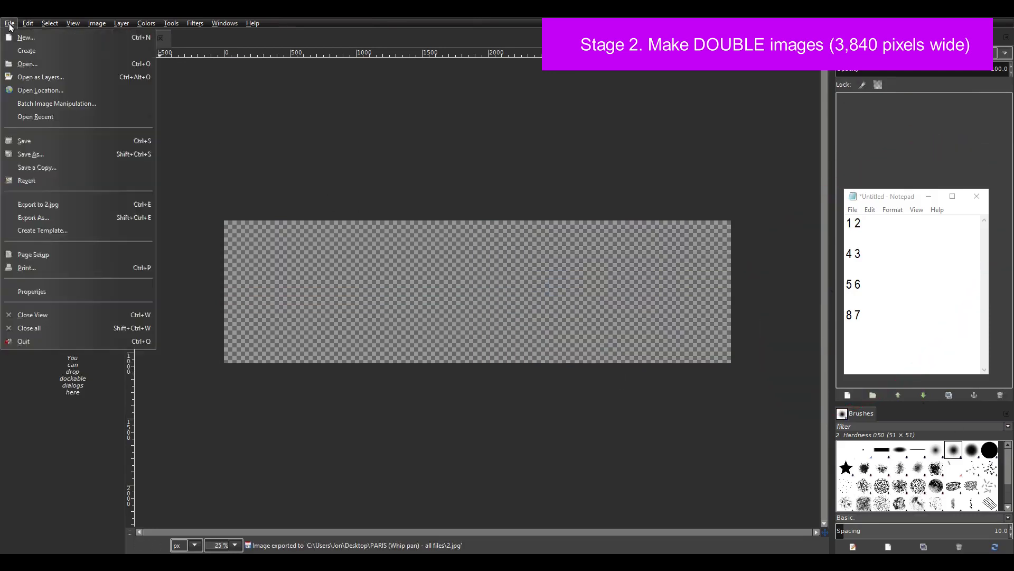
click(32, 78)
click(138, 119)
ctrl+click(156, 132)
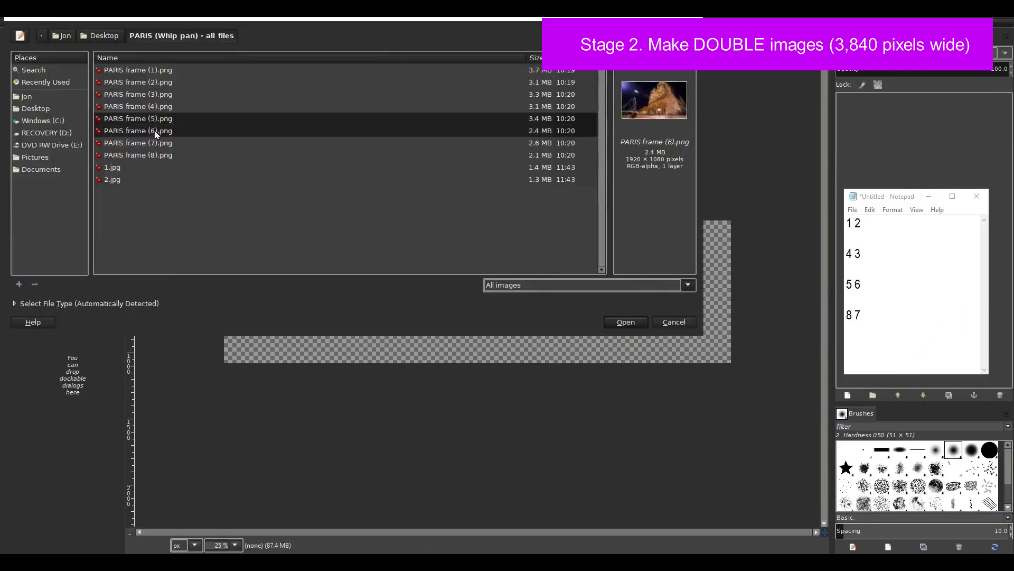
click(625, 323)
click(10, 23)
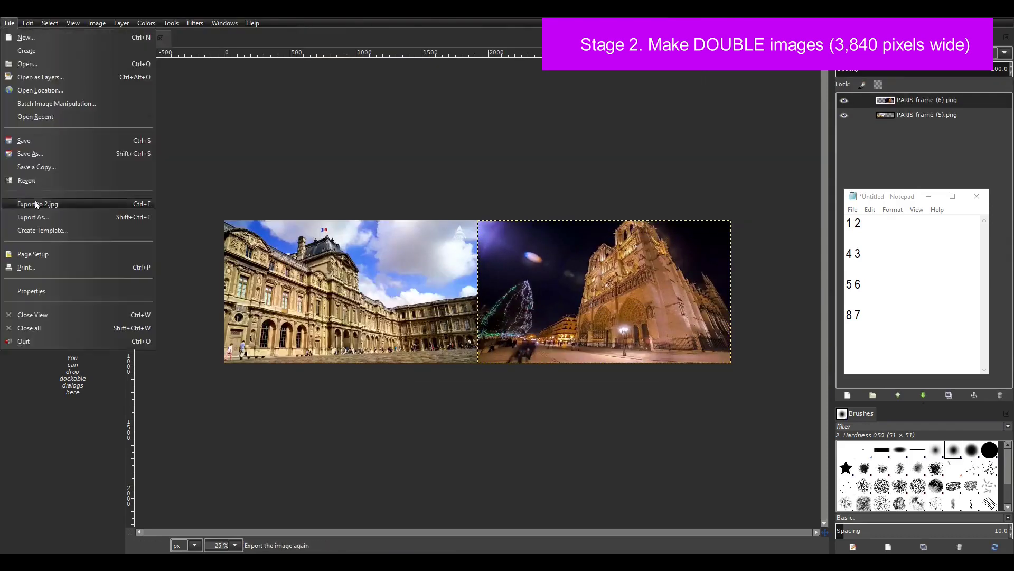
click(32, 216)
text(3.jpg)
click(667, 401)
click(510, 356)
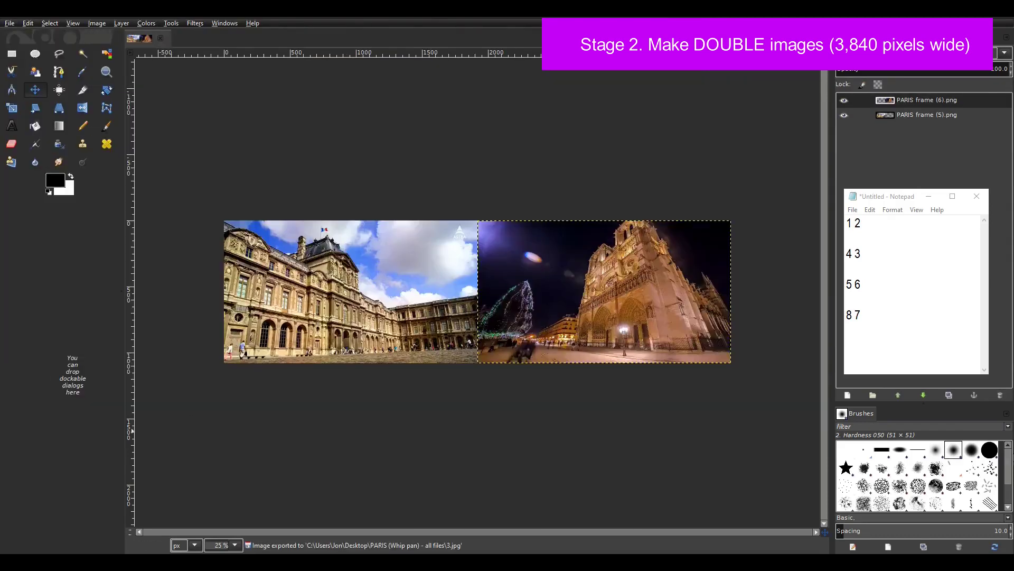
Open frames (7) and (8), move Notre-Dame into the right half, and export as 4.jpg
click(10, 24)
click(37, 69)
click(625, 321)
drag(510, 314, 637, 311)
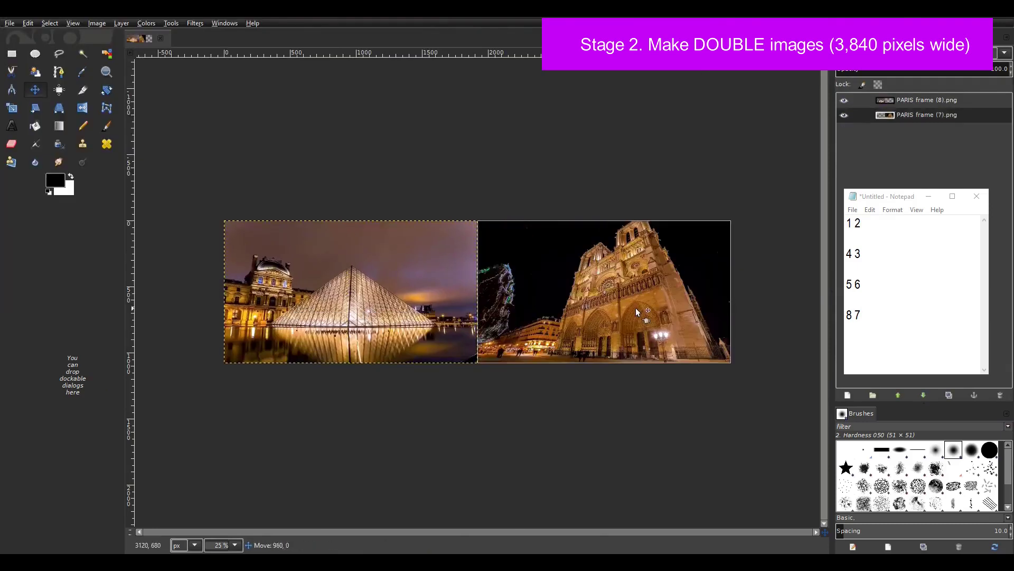
click(9, 23)
click(49, 217)
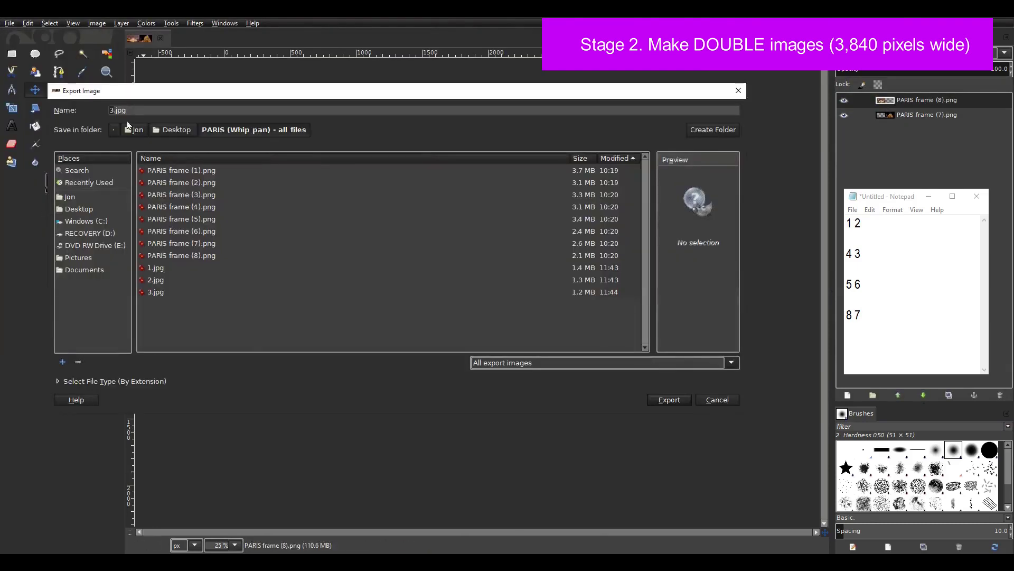
text(4)
click(669, 402)
key(Return)
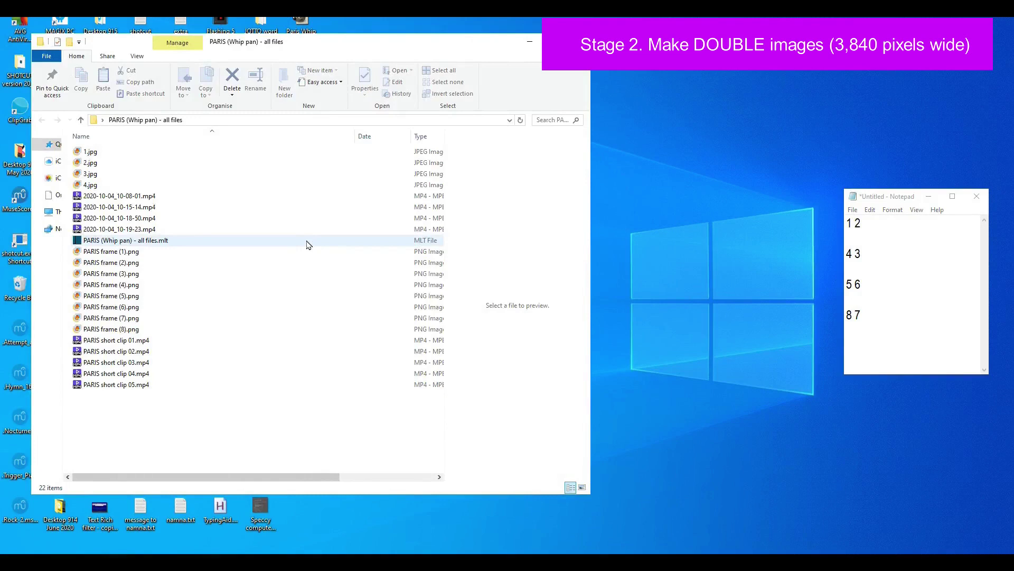
Select 1.jpg through 4.jpg and rename them to 'PARIS Whip pan DOUBLE'
click(107, 153)
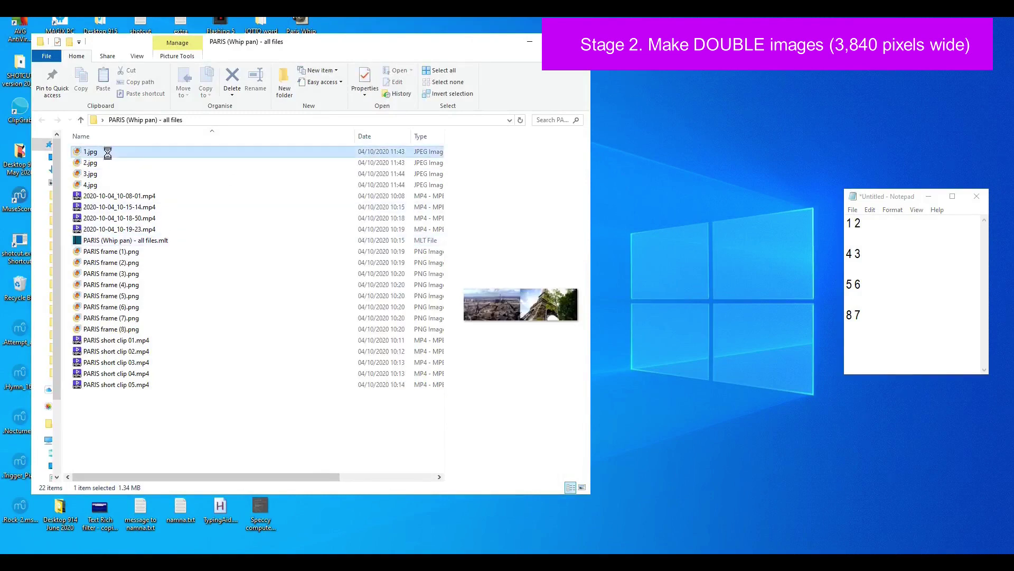
drag(106, 188, 110, 157)
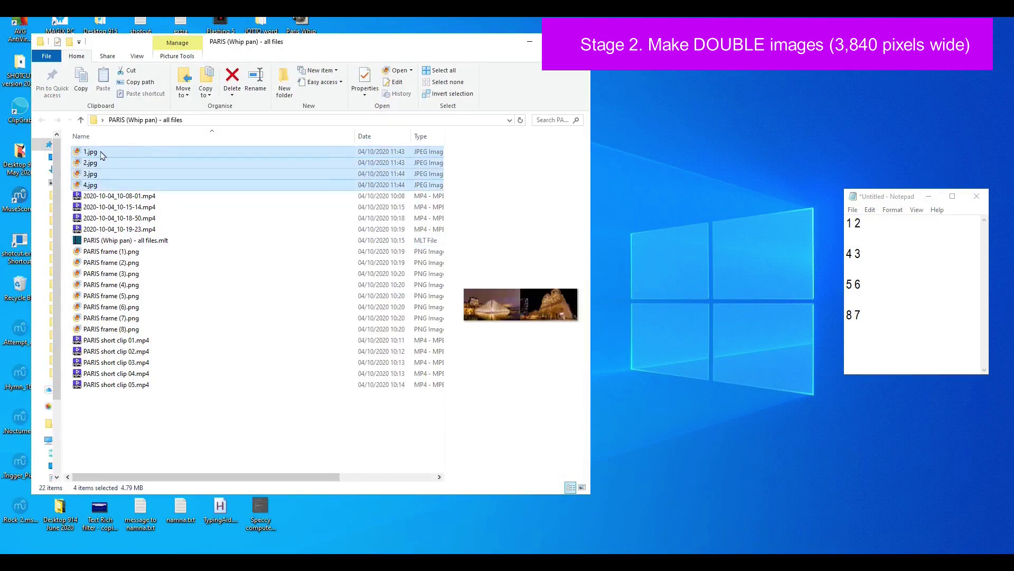
right_click(102, 154)
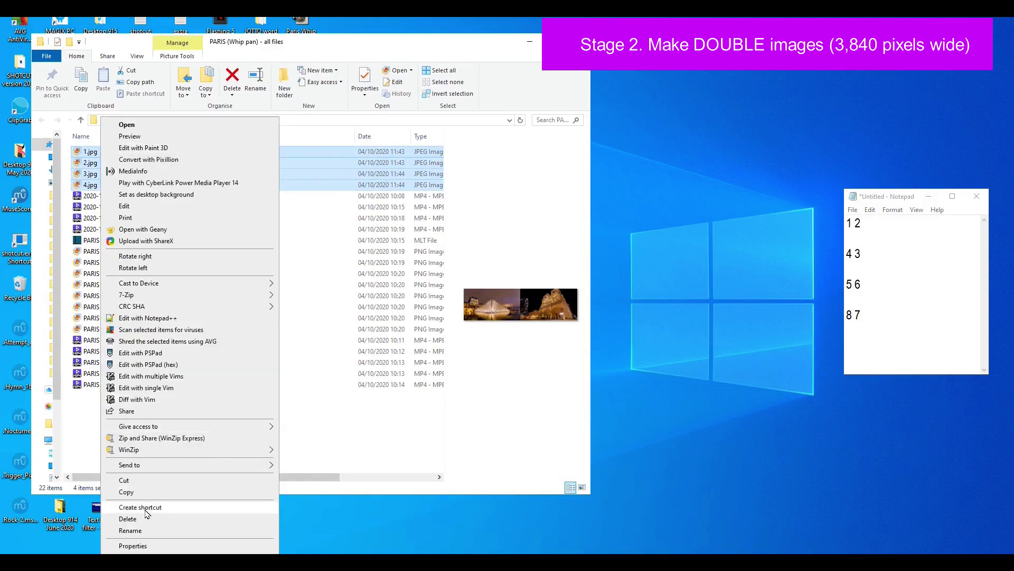
click(149, 530)
text(PARIS Whip pan DOUBL)
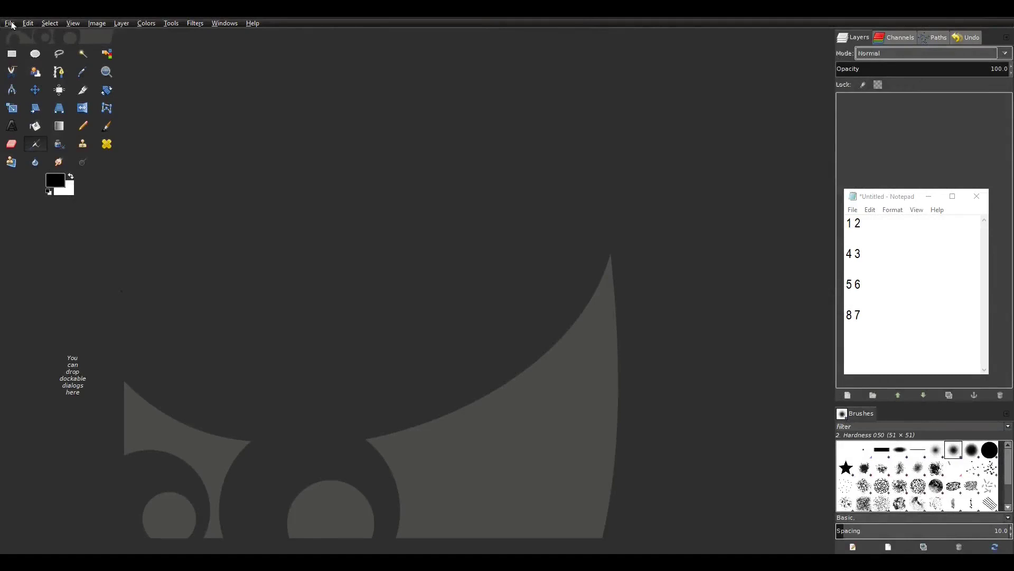
Open PARIS Whip pan DOUBLE (1).jpg as a layer and widen the canvas to 10000 pixels
click(10, 24)
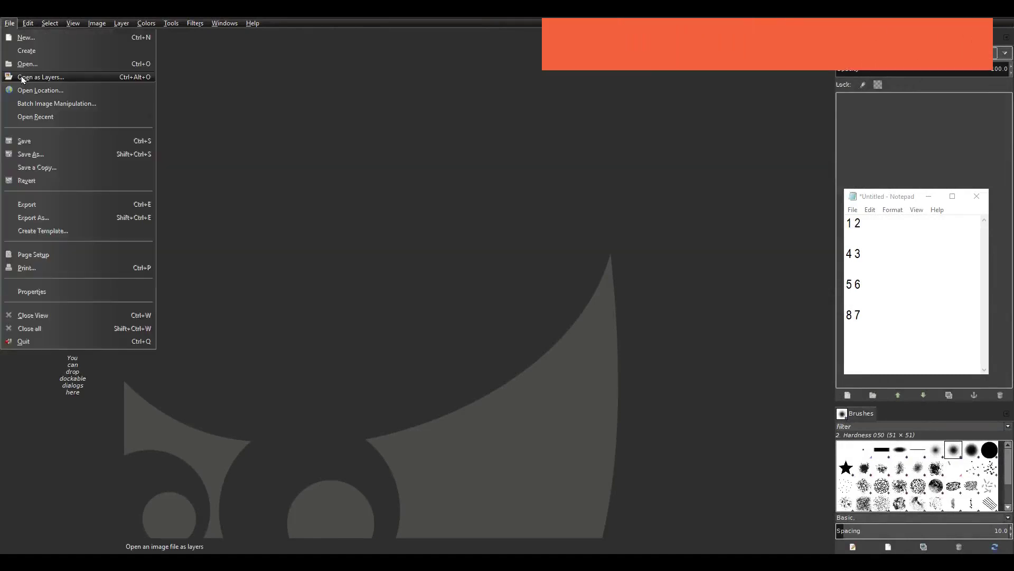
click(22, 78)
click(180, 167)
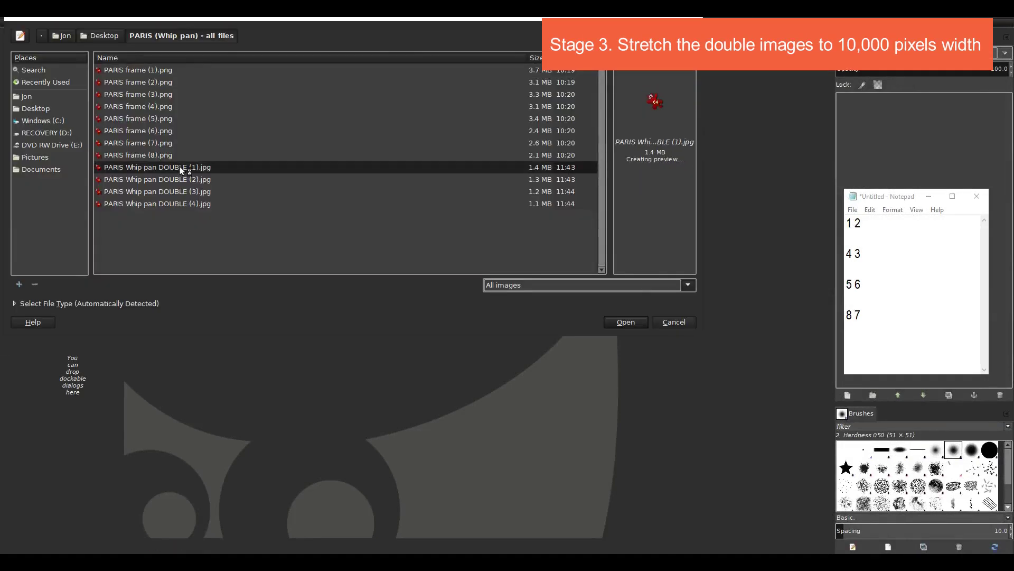
click(636, 322)
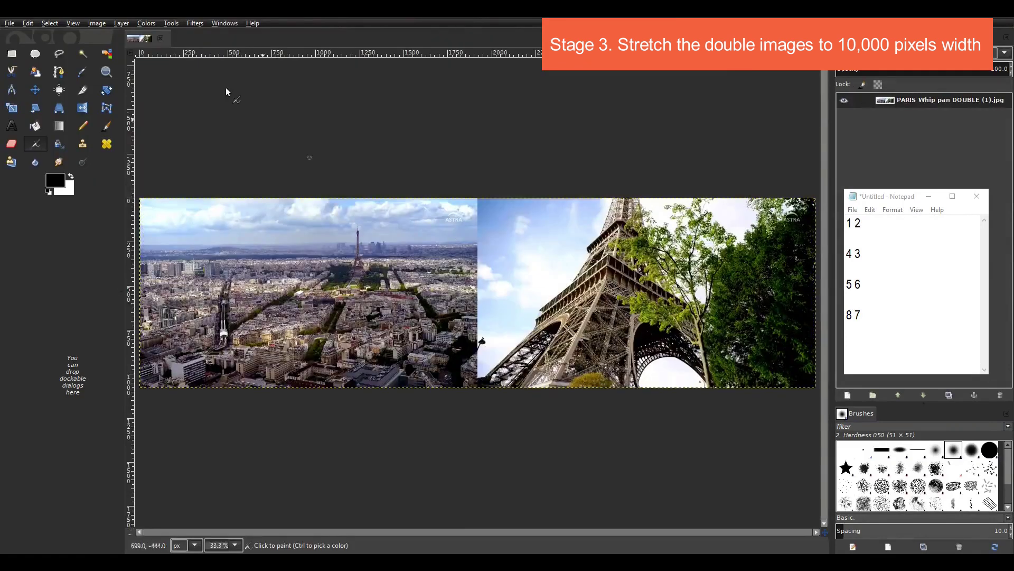
click(97, 23)
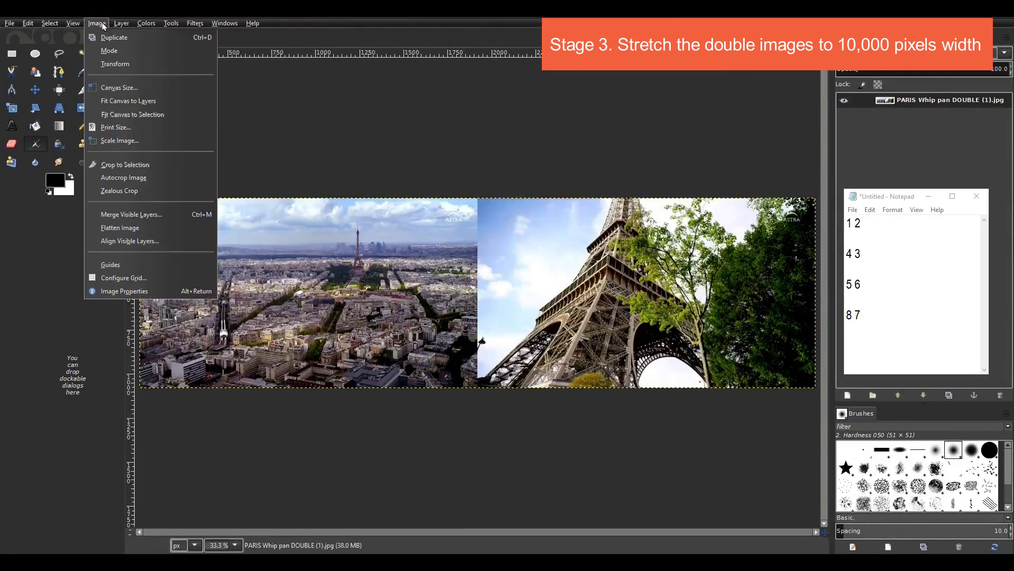
click(131, 87)
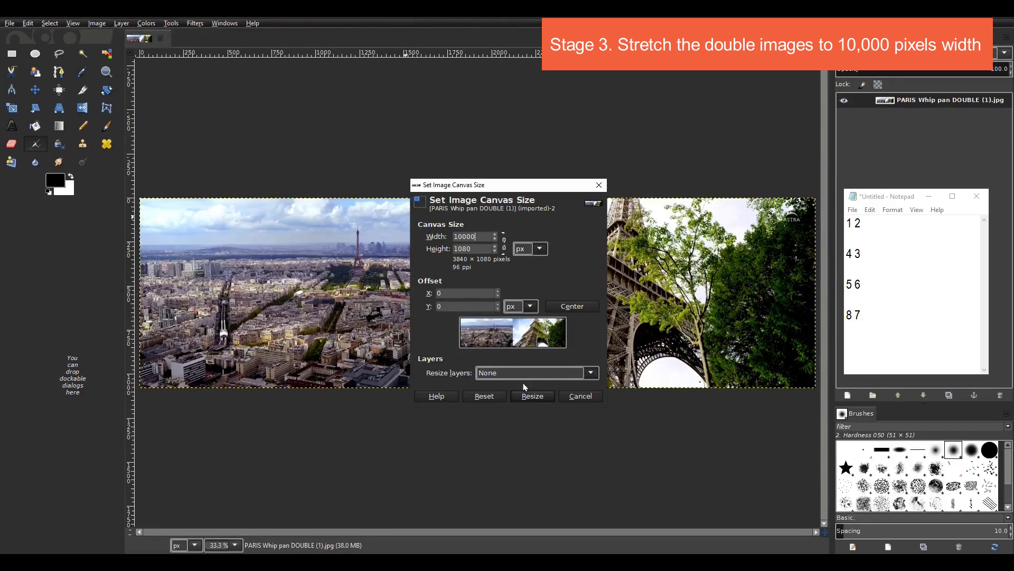
click(531, 396)
click(235, 545)
Scale the image layer to 10000 pixels wide and bring up Export As
click(222, 523)
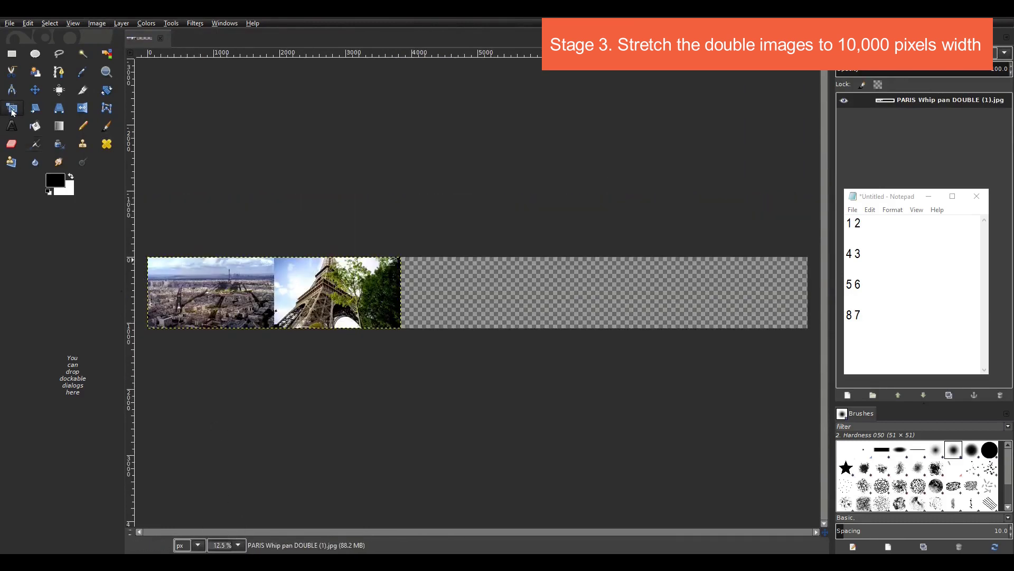
click(12, 108)
click(255, 309)
drag(406, 337, 818, 340)
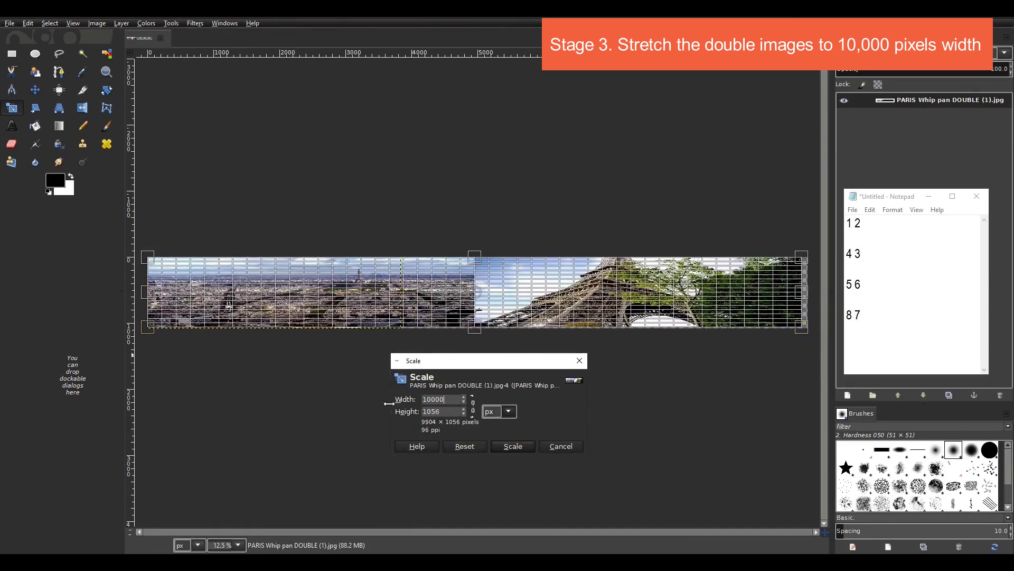
click(422, 411)
click(513, 446)
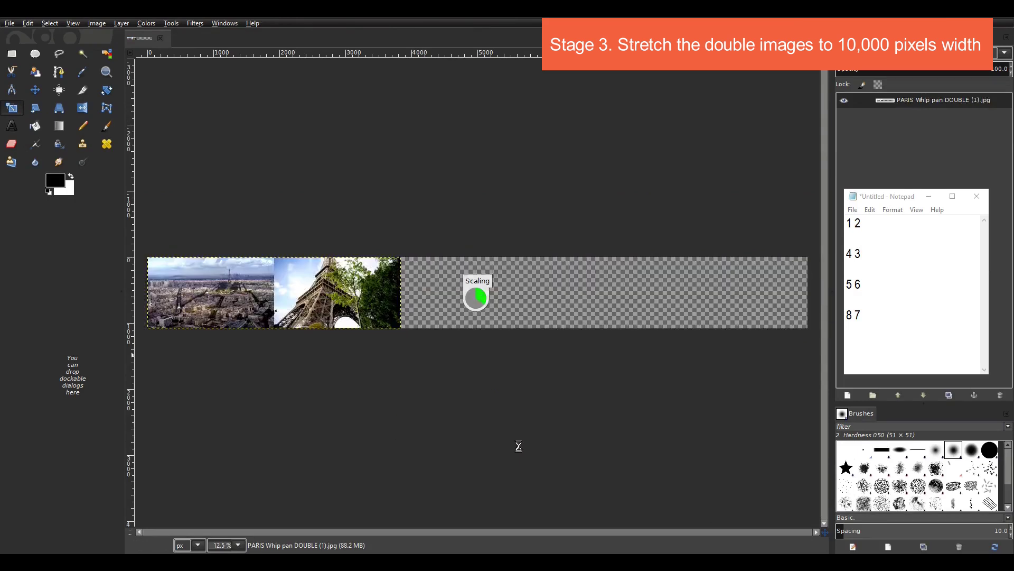
click(10, 23)
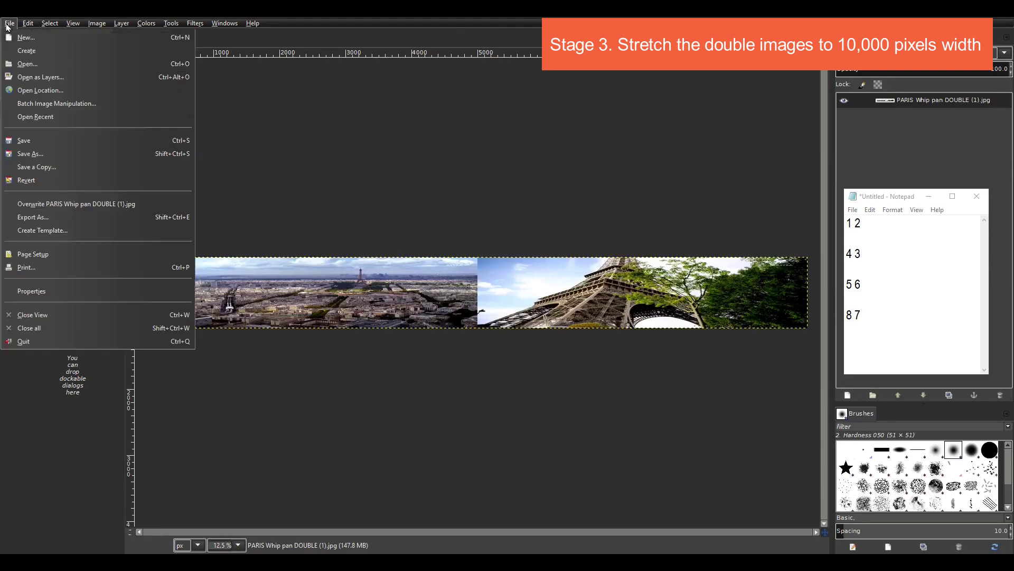
click(35, 218)
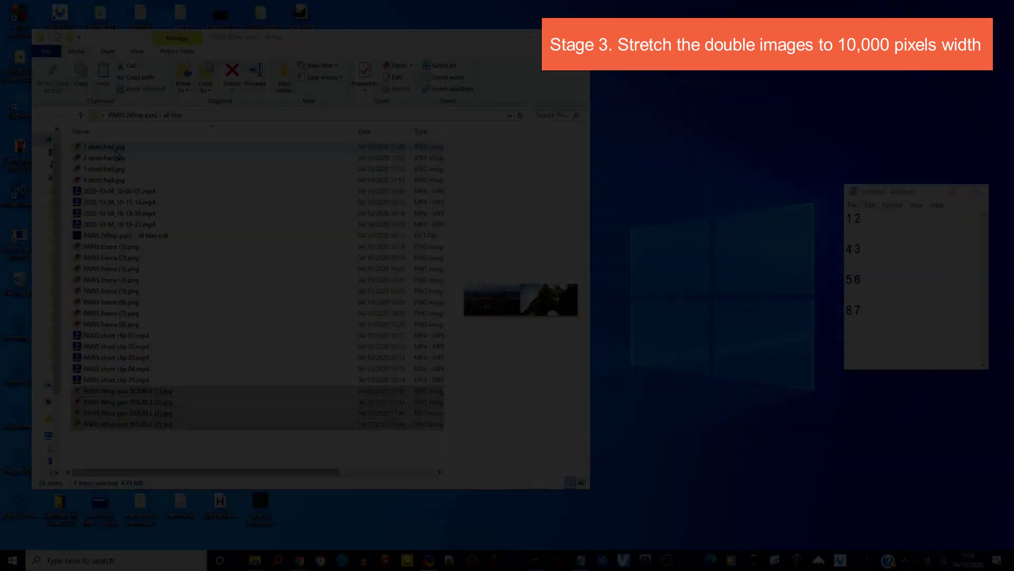
Select the four stretched JPEGs and rename them to 'PARIS image stretched'
click(115, 148)
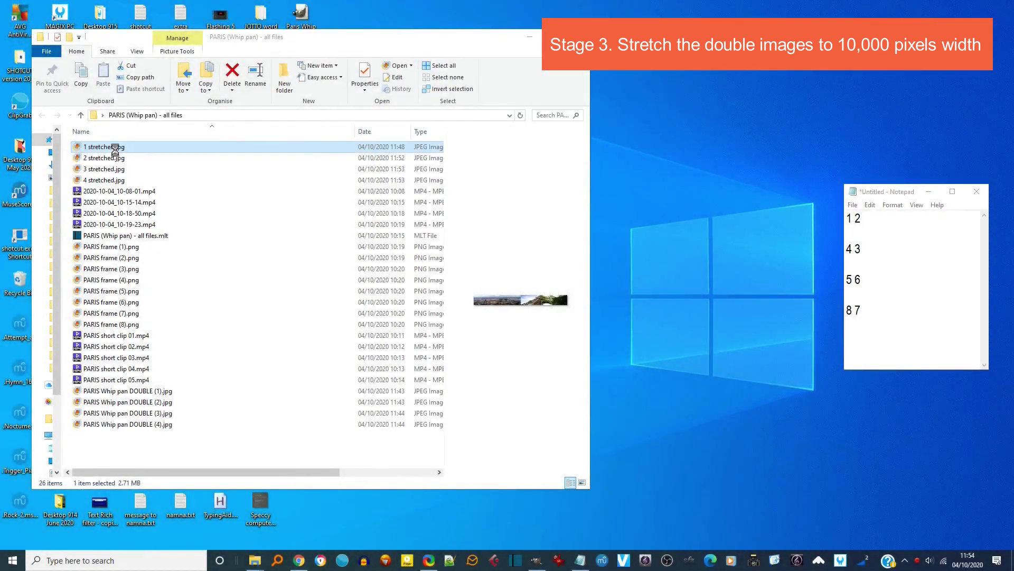
key(shift+Down)
key(shift+Down)
key(shift+Down)
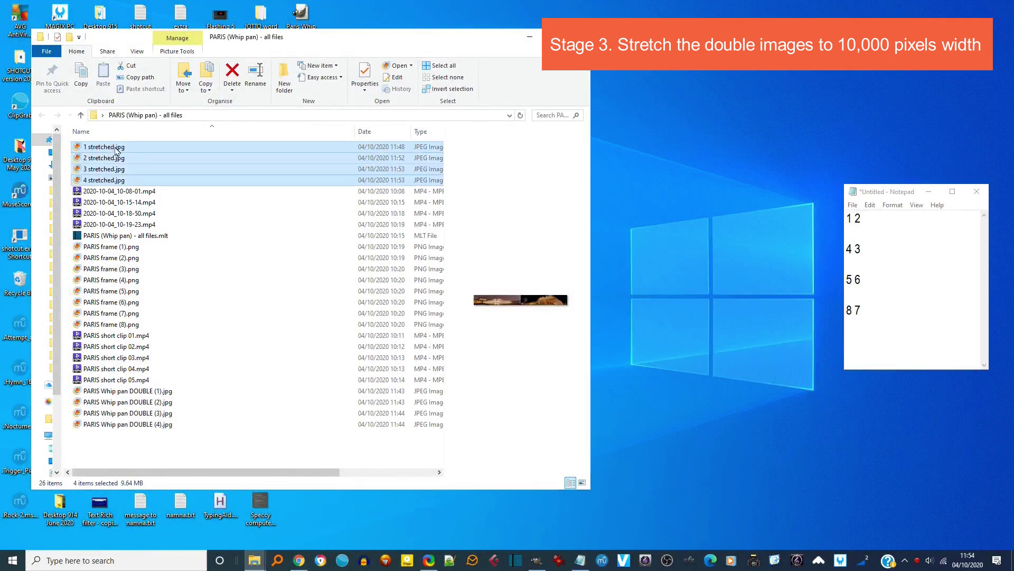
right_click(114, 146)
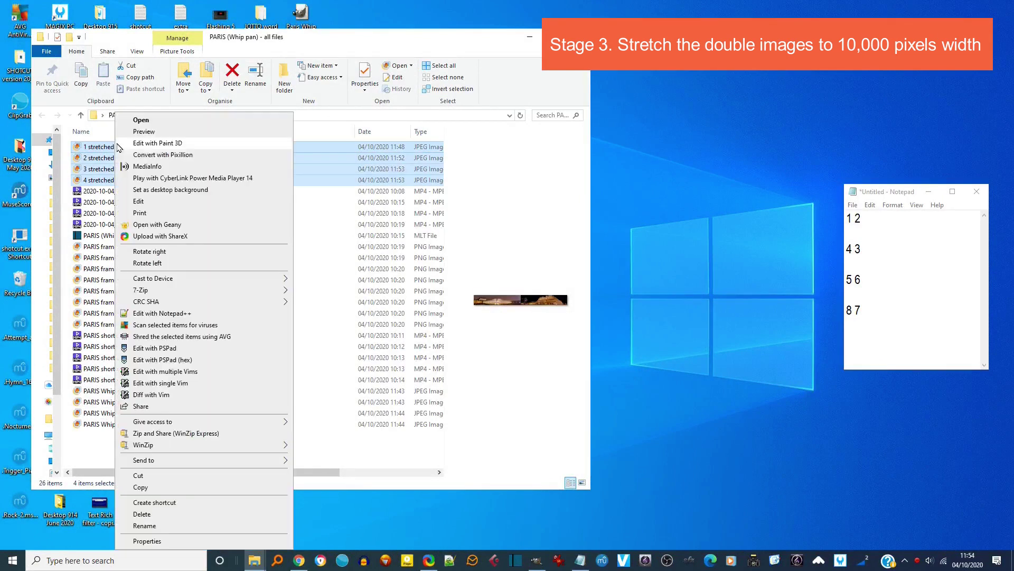
click(191, 526)
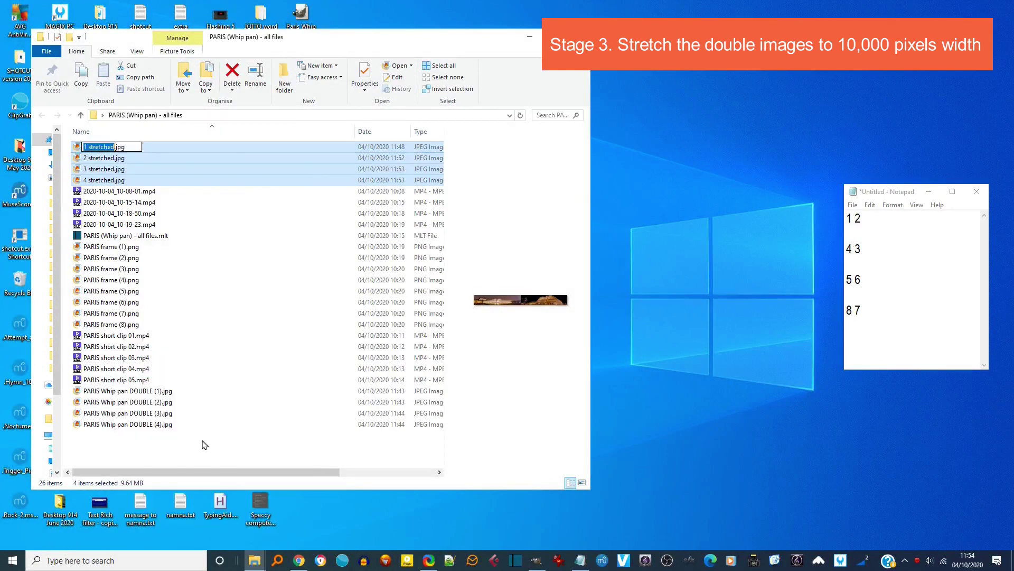
text(PARIS image stretched)
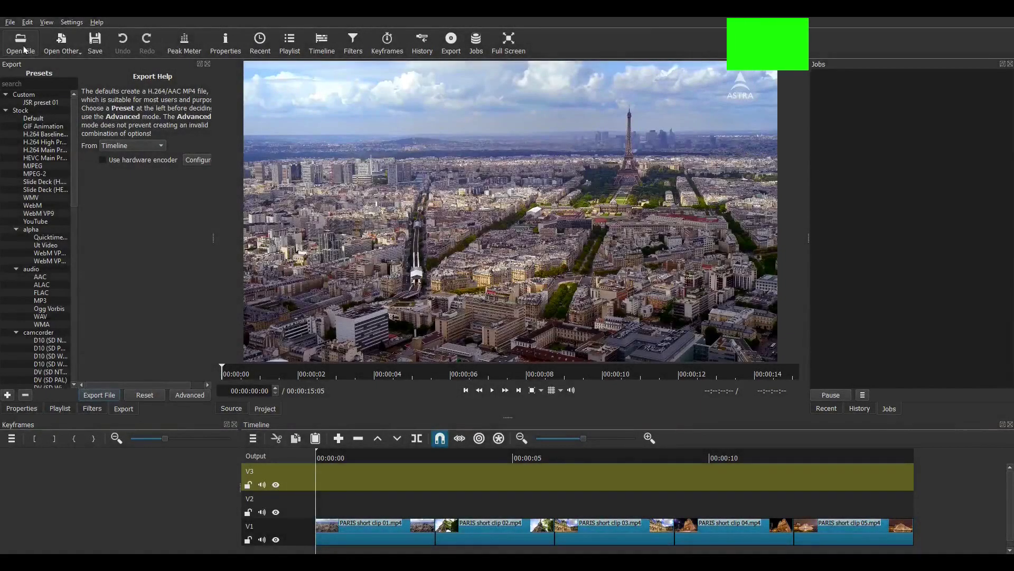
Place PARIS image stretched (1).jpg on track V3 above clips 01 and 02
click(24, 51)
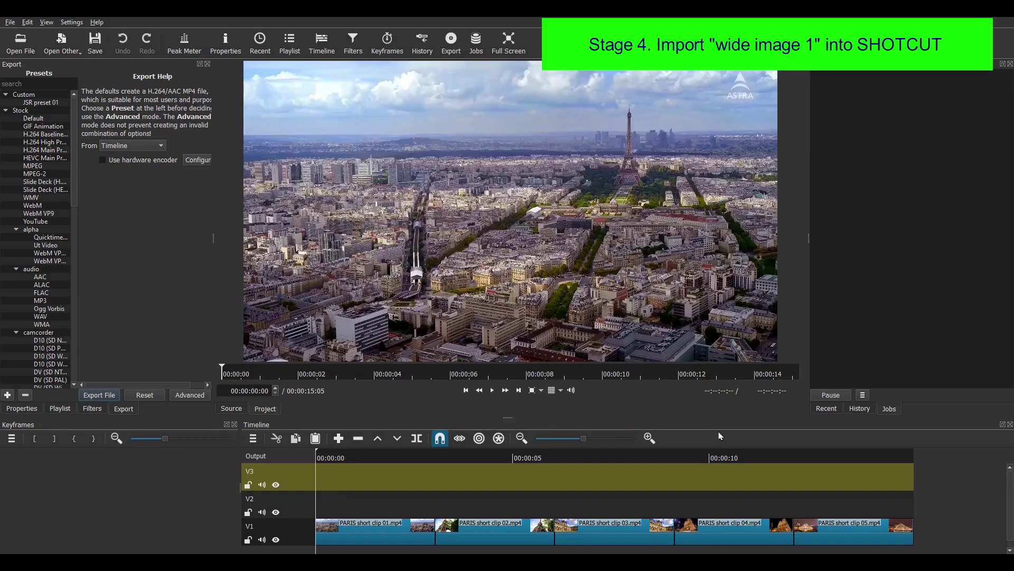
drag(469, 283, 553, 477)
click(94, 409)
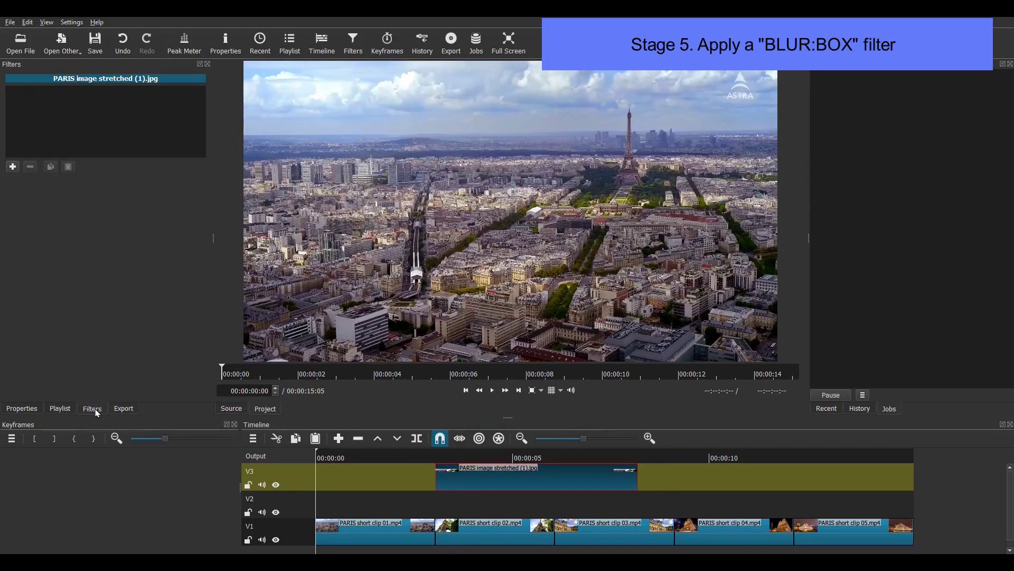
Add a Blur: Box filter to the image with 23 px width and 0 px height
click(13, 167)
text(blur)
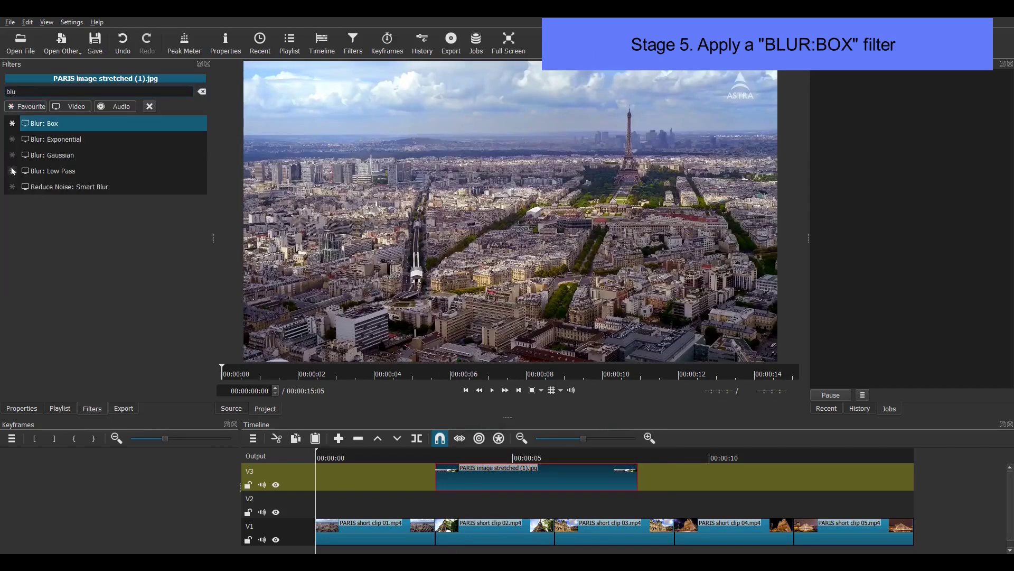
key(Return)
click(452, 459)
mouse_move(31, 199)
mouse_down()
mouse_move(74, 200)
mouse_move(51, 204)
mouse_up()
click(28, 212)
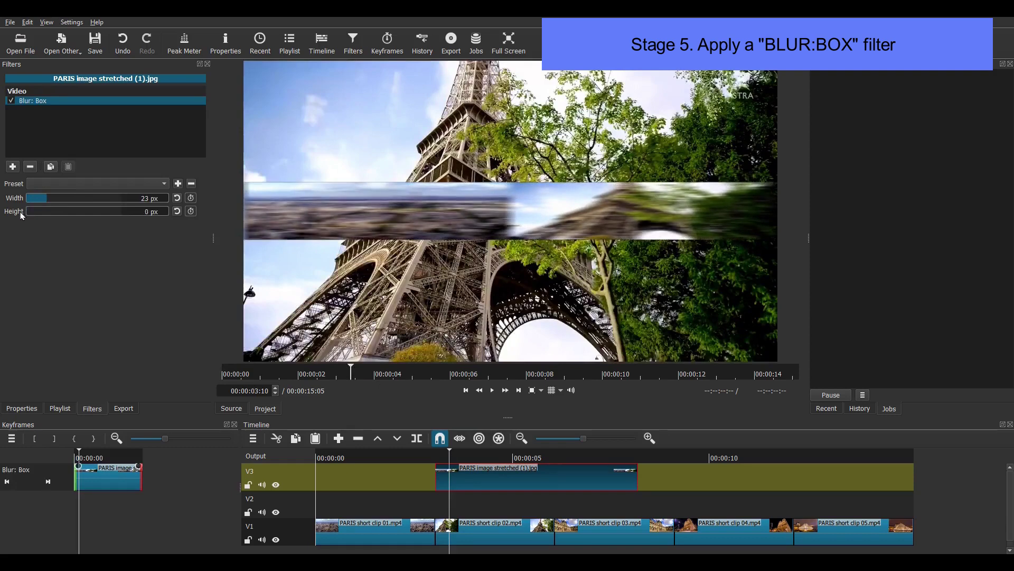
Add a Size and Position filter and set a keyframe near the image clip's start
click(13, 166)
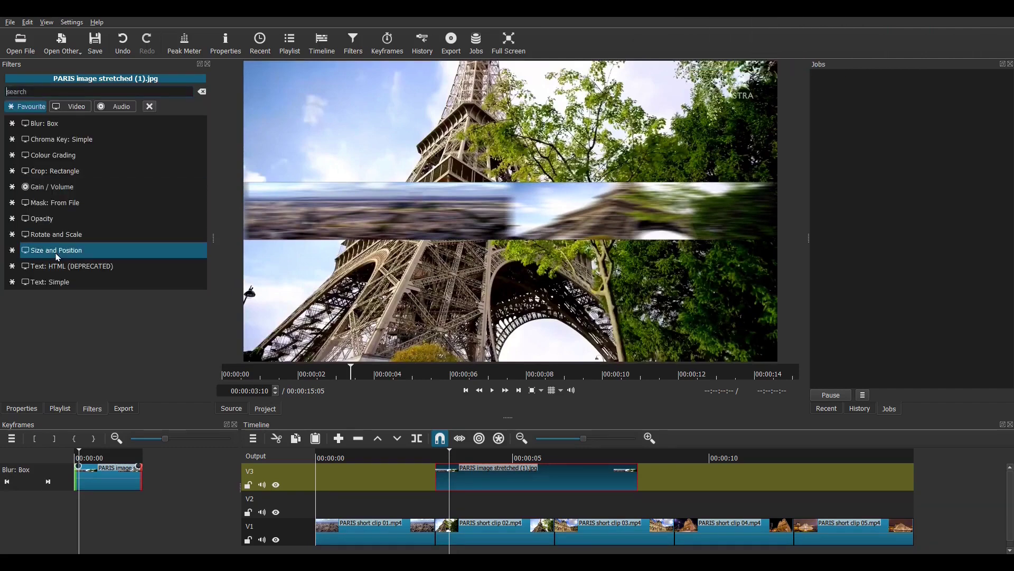
click(32, 250)
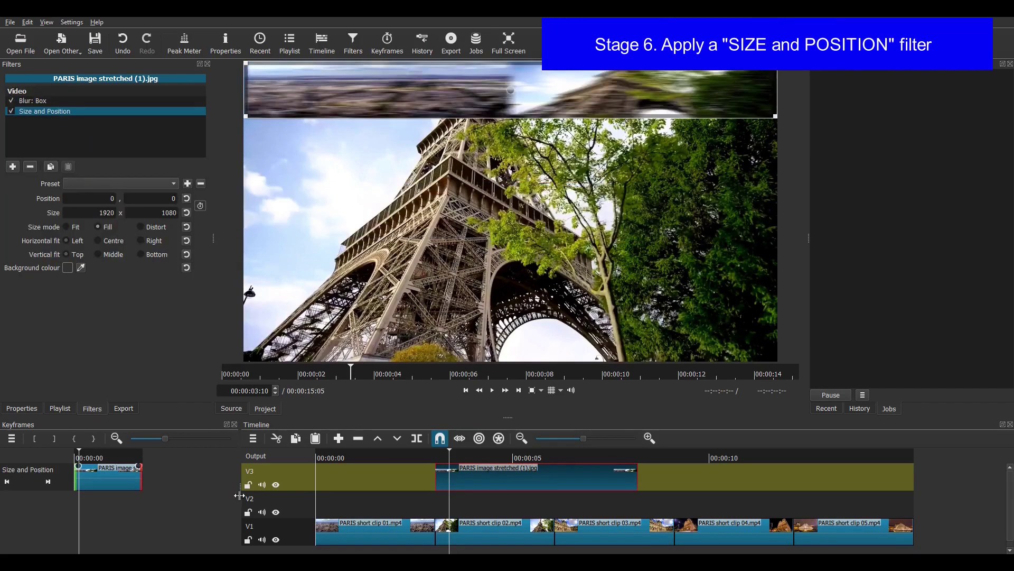
drag(240, 494, 274, 494)
scroll(140, 523, up, 3)
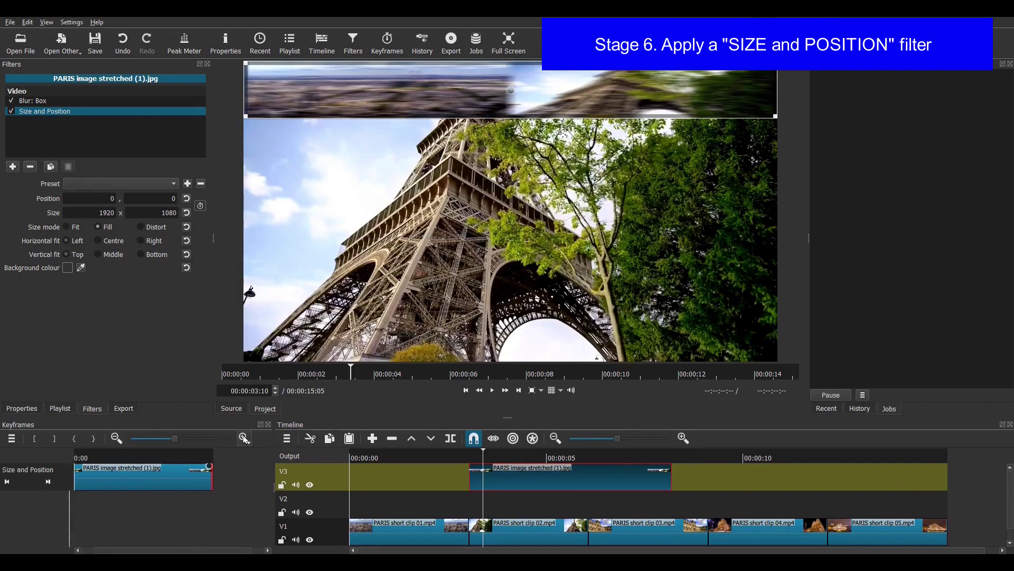
drag(150, 550, 101, 551)
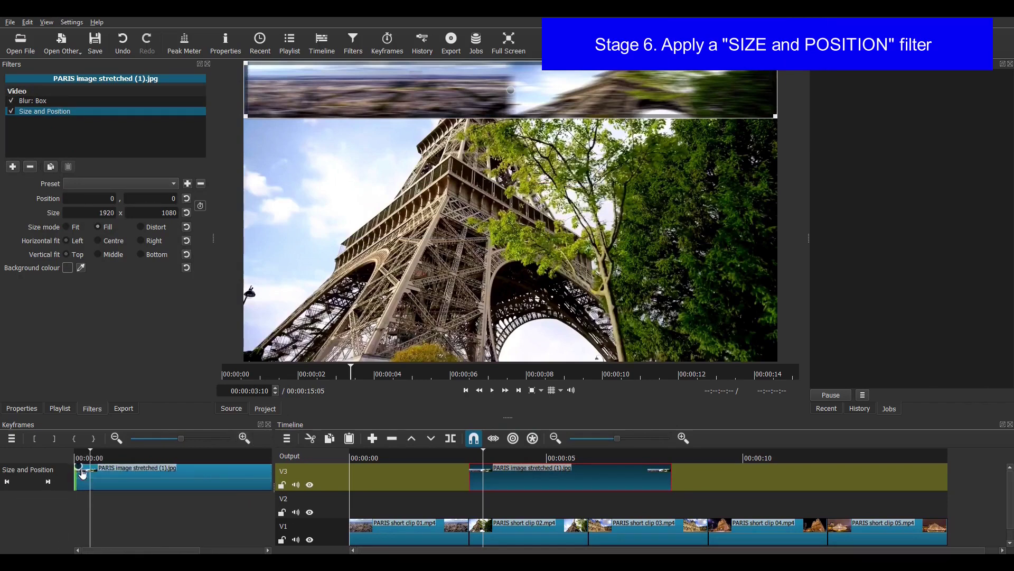
drag(82, 473, 114, 471)
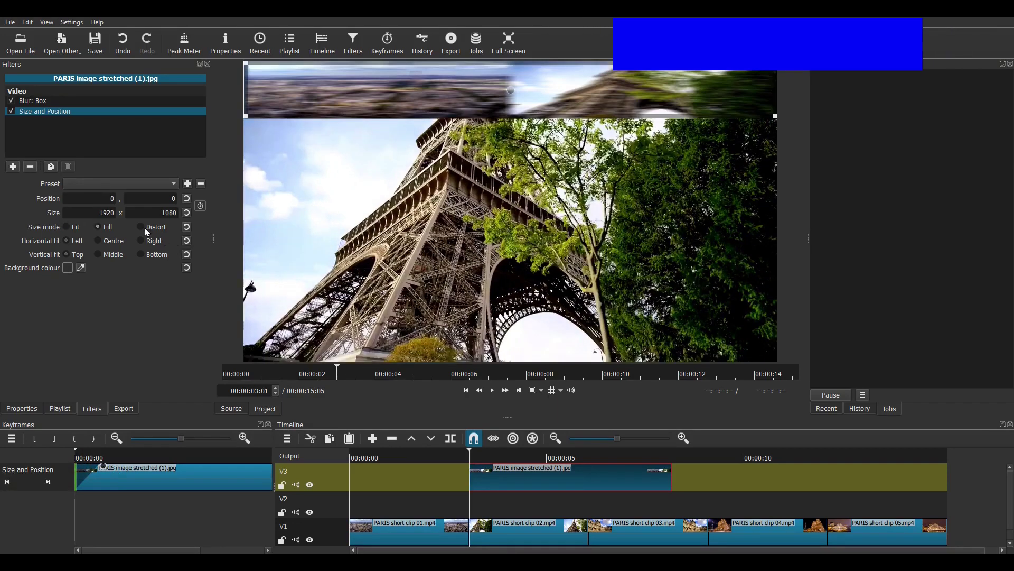
Distort the image to 10000 px wide and keyframe its X position from -100 to -8000
click(146, 229)
text(10000)
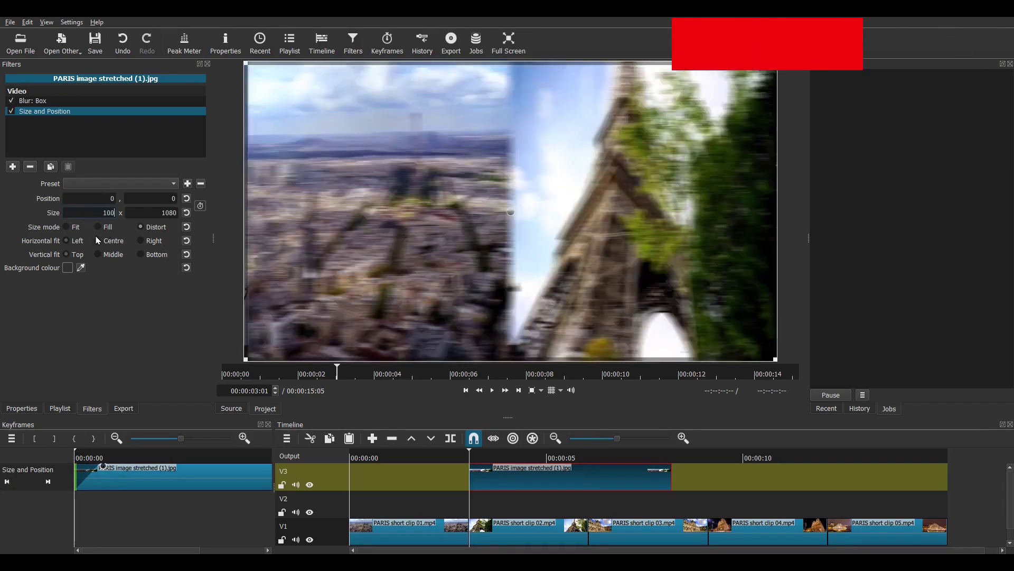
click(113, 198)
text(100)
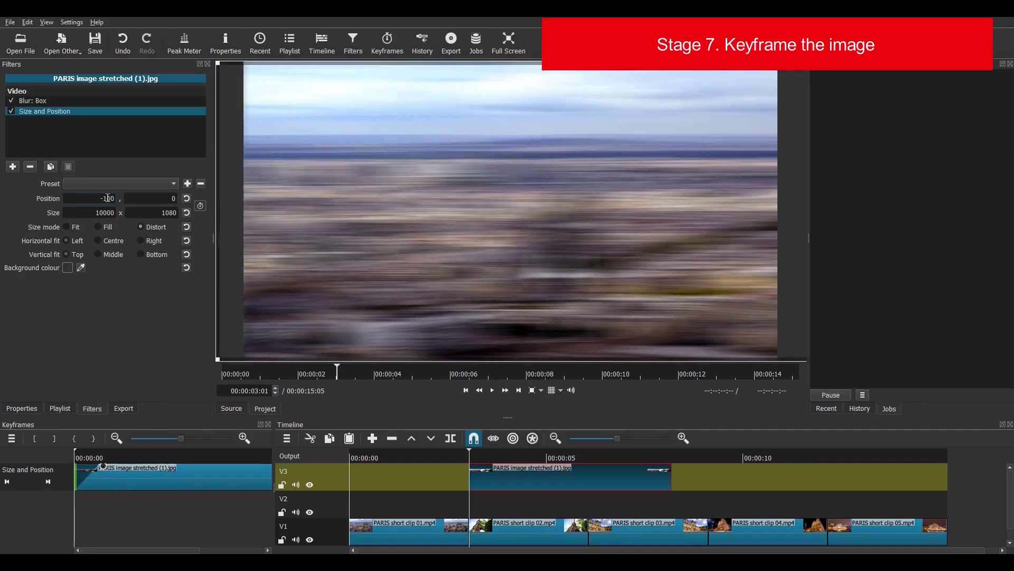
click(48, 482)
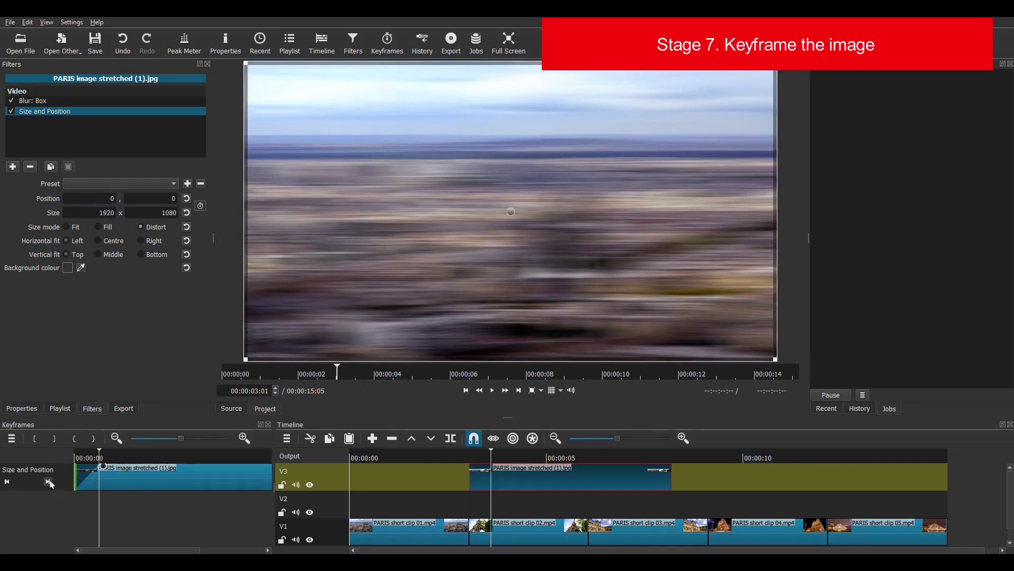
double_click(121, 212)
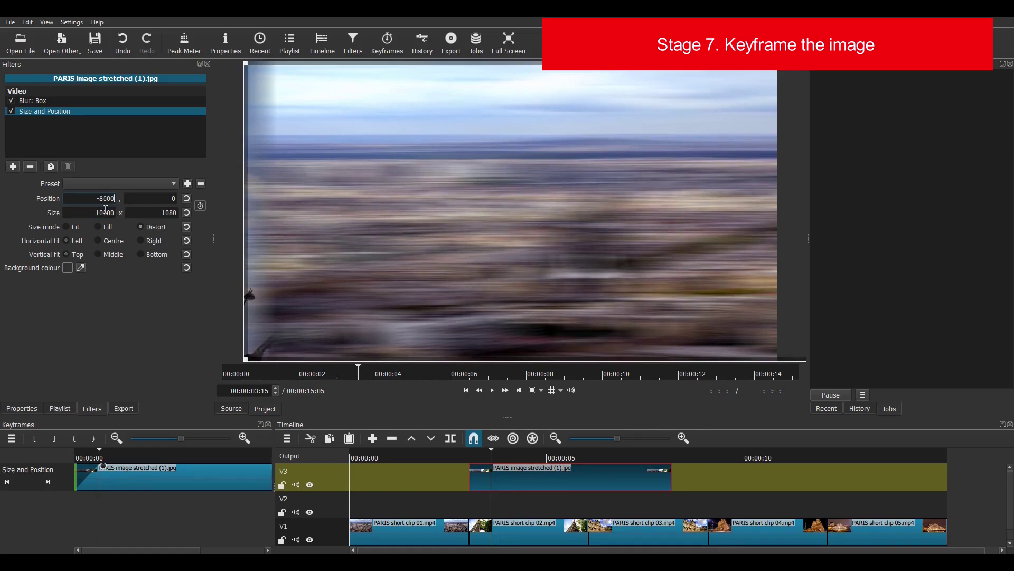
click(459, 475)
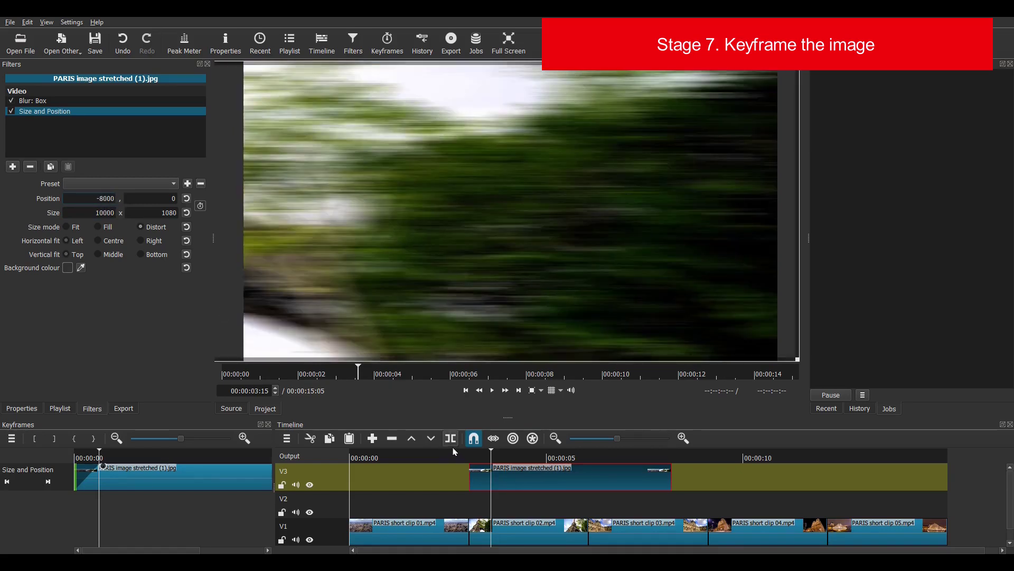
key(alt+bracketright)
key(alt+bracketright)
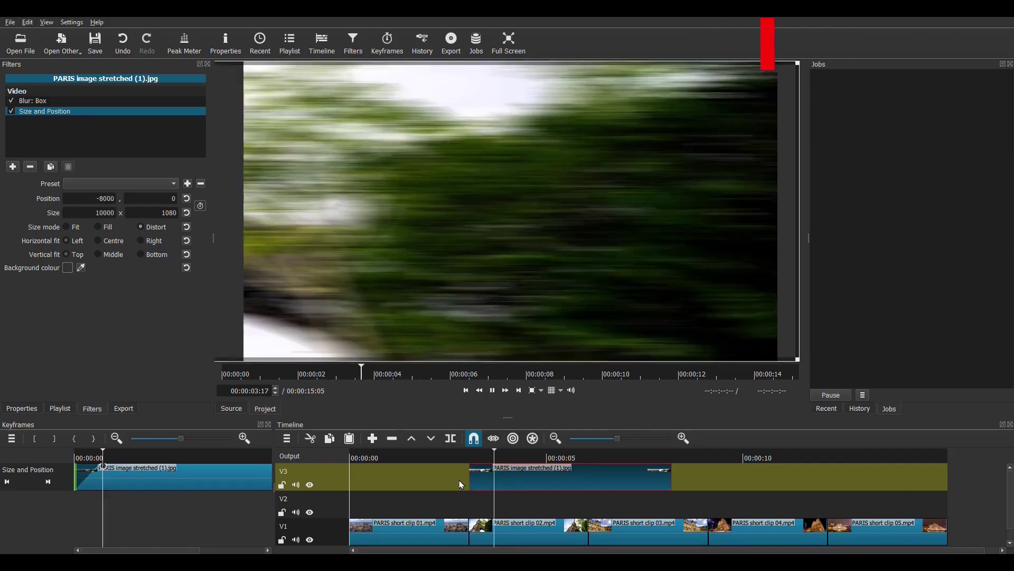
Trim the V3 image to end at the playhead and ripple clips 02–05 later, leaving a gap
key(Right)
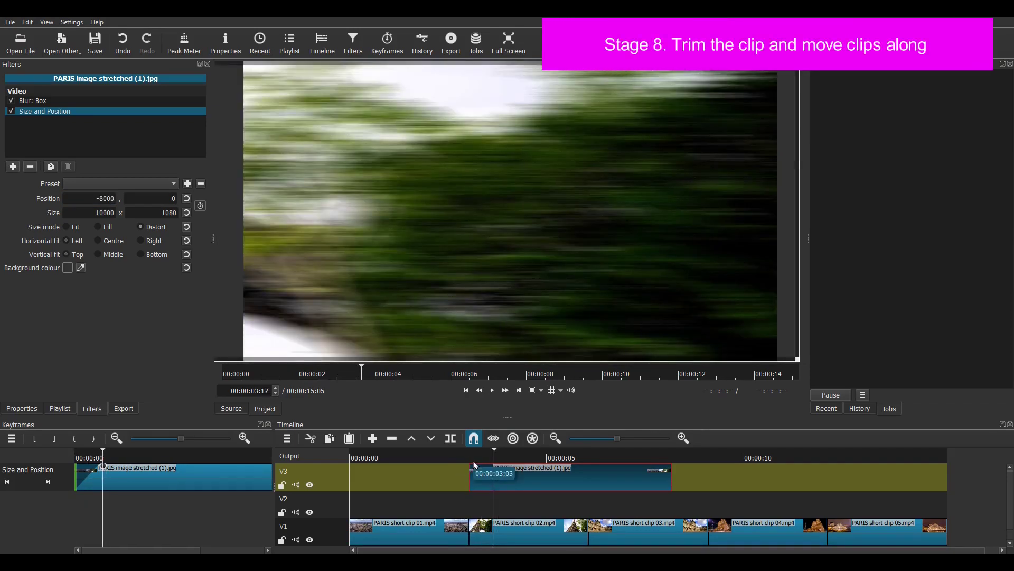
key(Left)
key(Left)
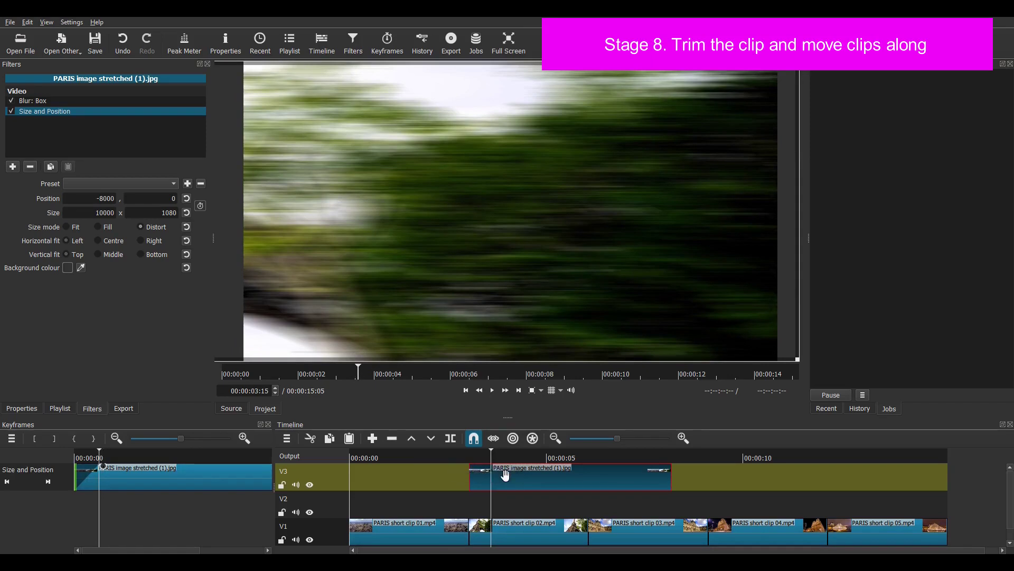
key(bracketright)
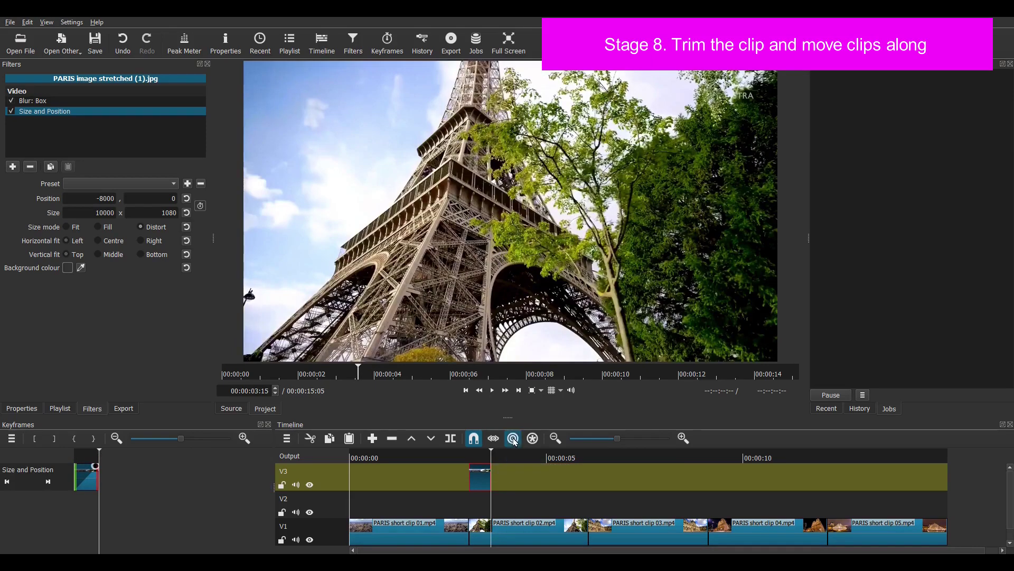
click(514, 440)
drag(497, 534, 524, 530)
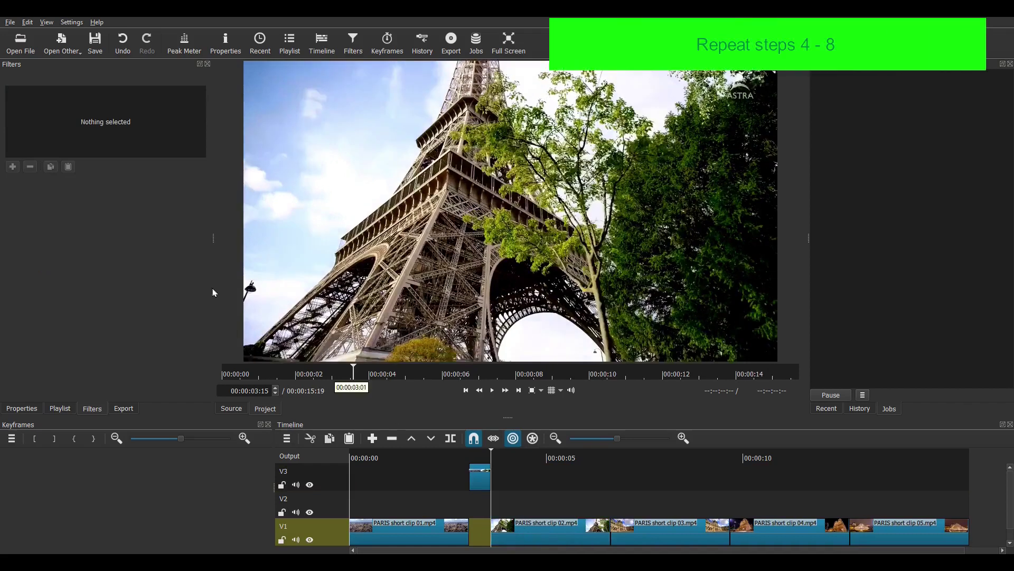
Place PARIS image stretched (2).jpg on track V3 after clip 02
click(20, 42)
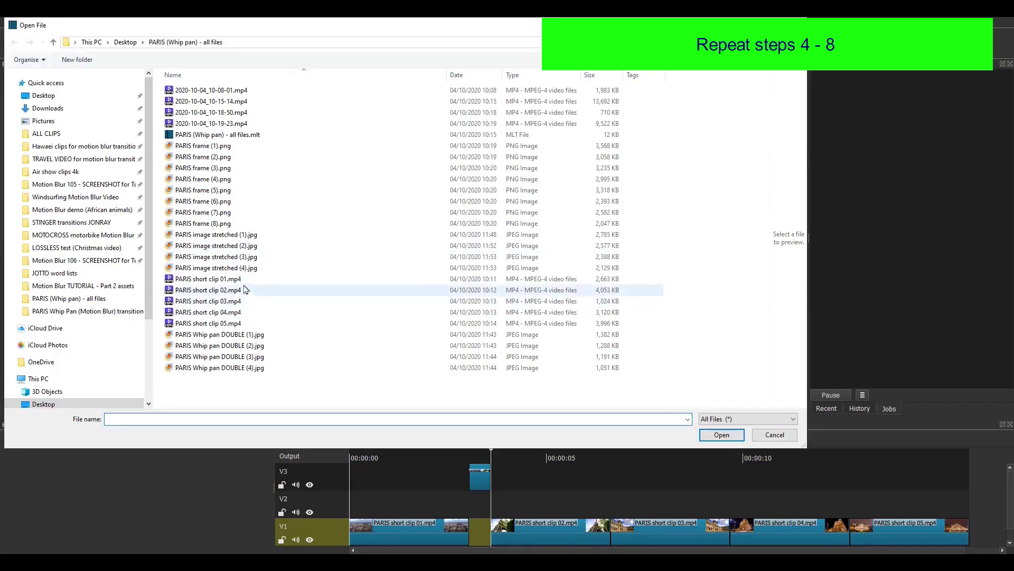
click(250, 247)
click(722, 435)
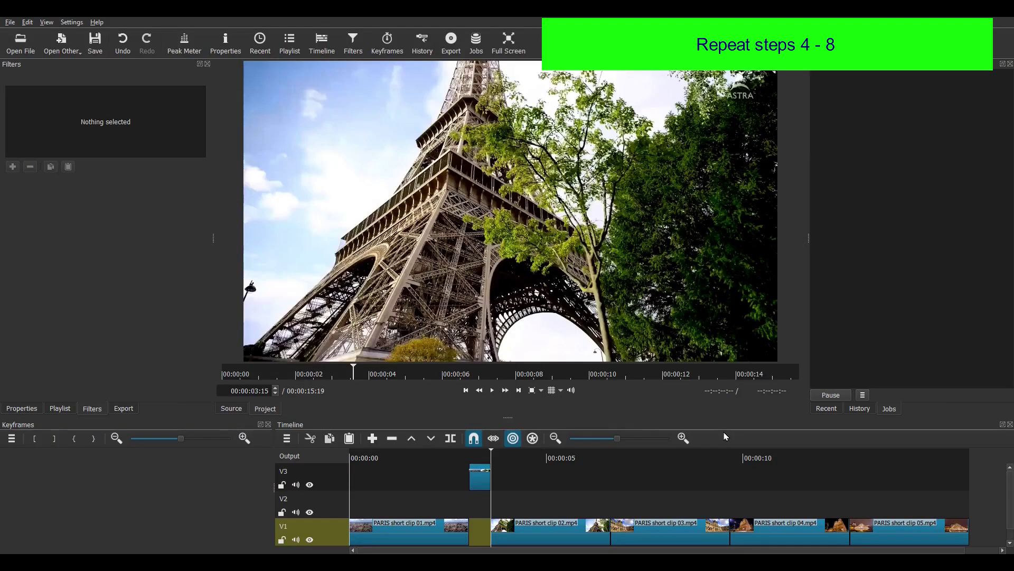
drag(513, 270, 514, 443)
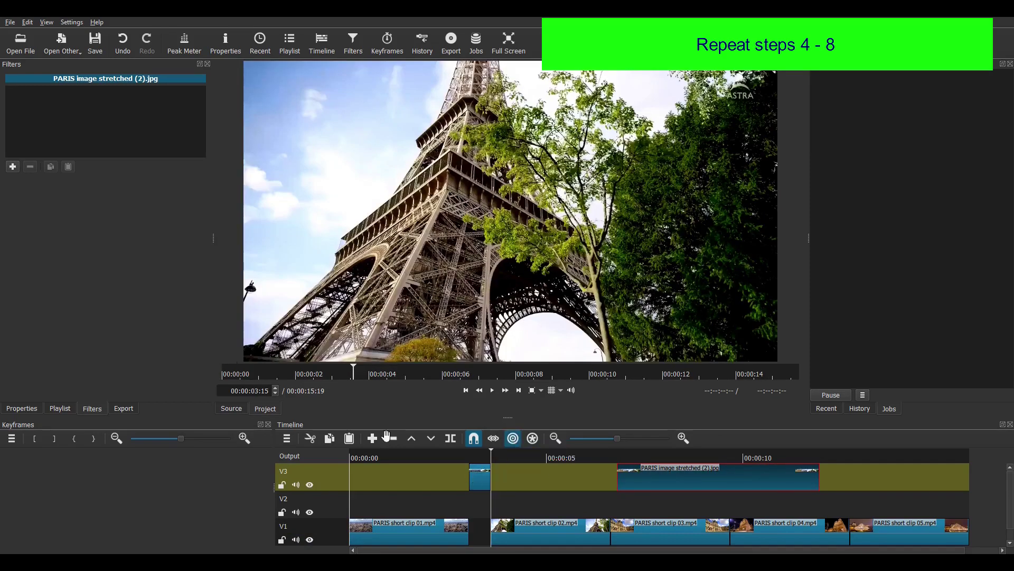
Copy the first image clip's blur and position filters onto the second image
click(480, 477)
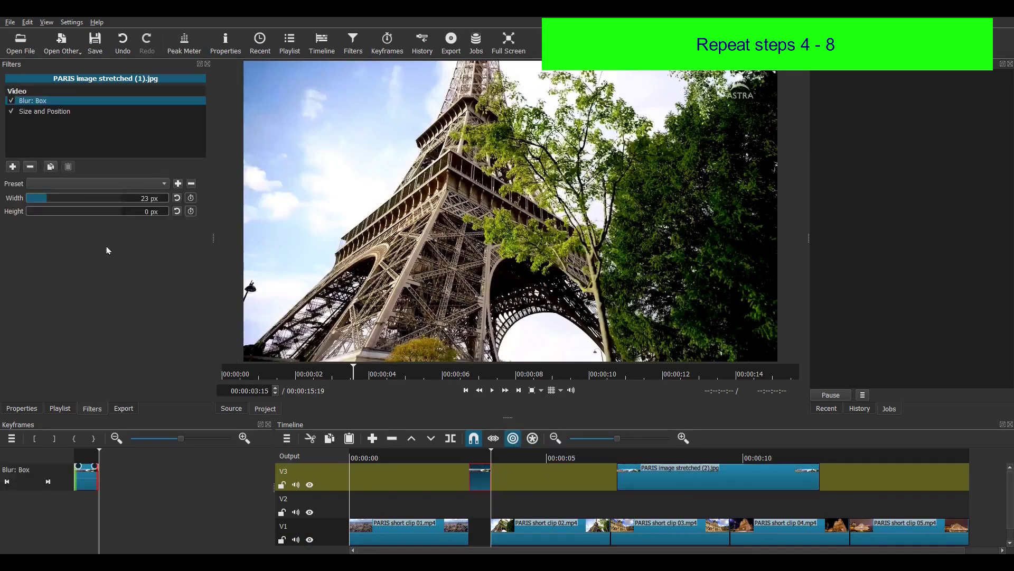
click(51, 166)
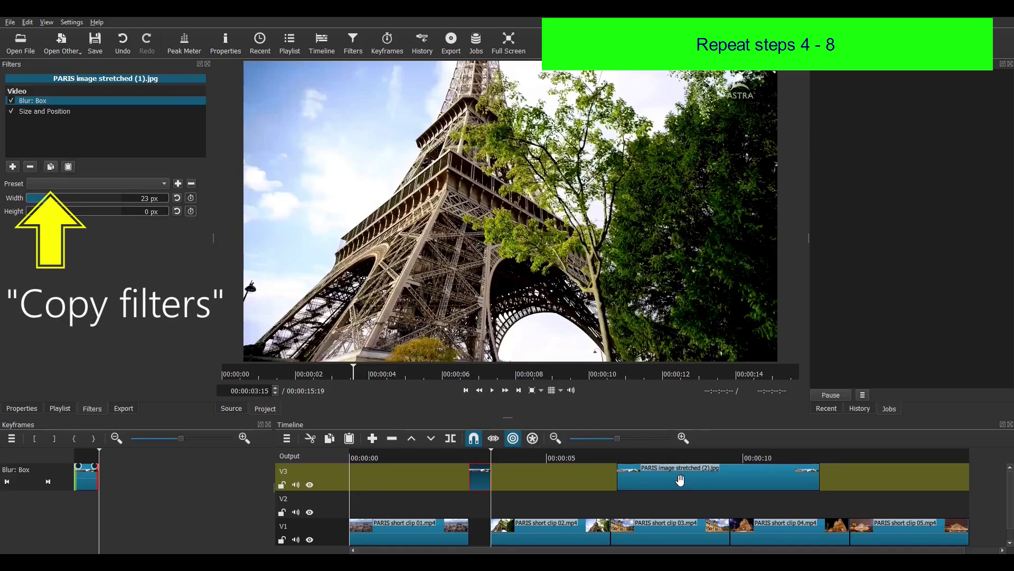
click(679, 481)
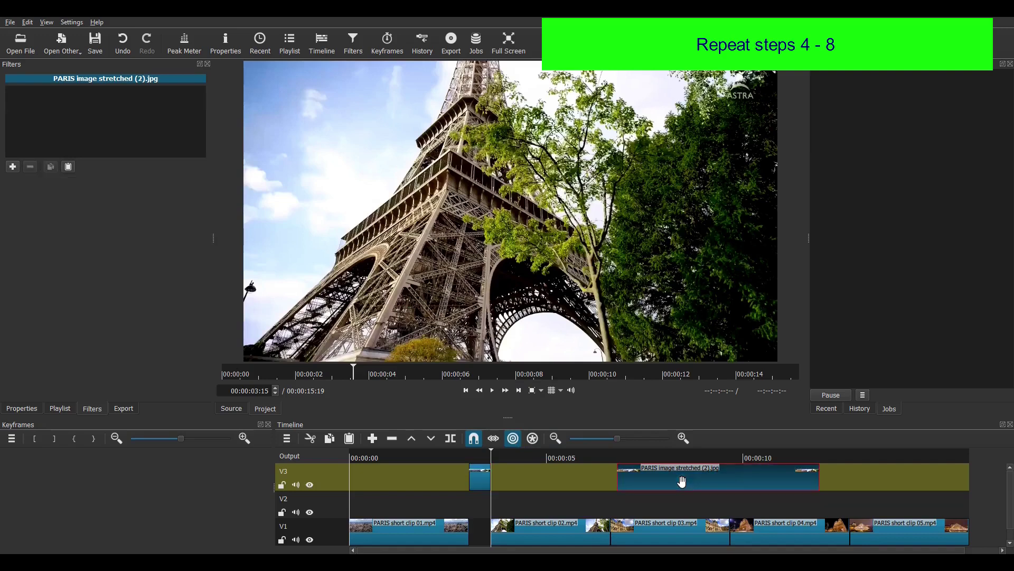
click(68, 167)
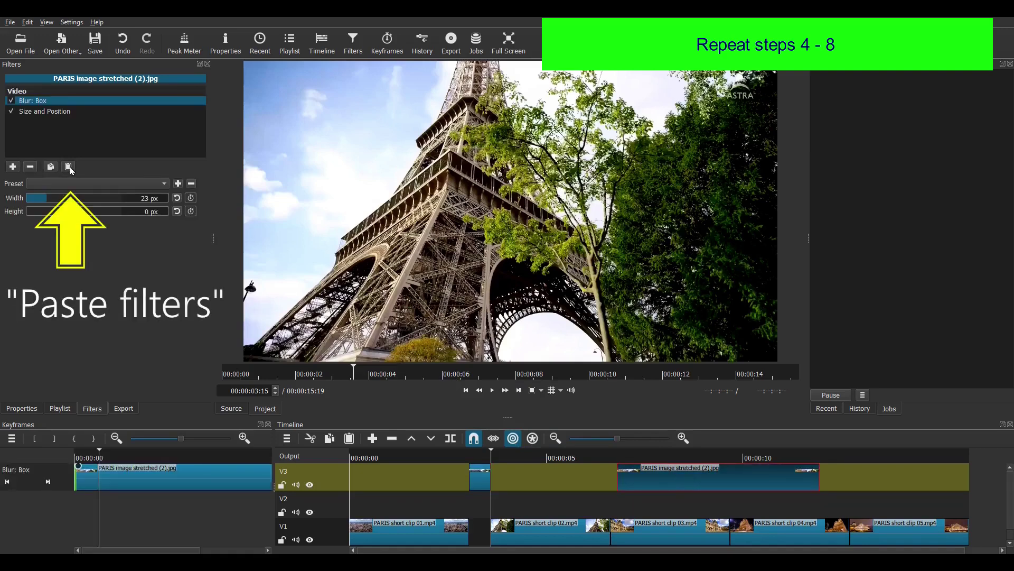
Keyframe its X position from -8000 to -100, trim it at the playhead, and push clip 03 right
key(Down)
click(38, 112)
click(8, 482)
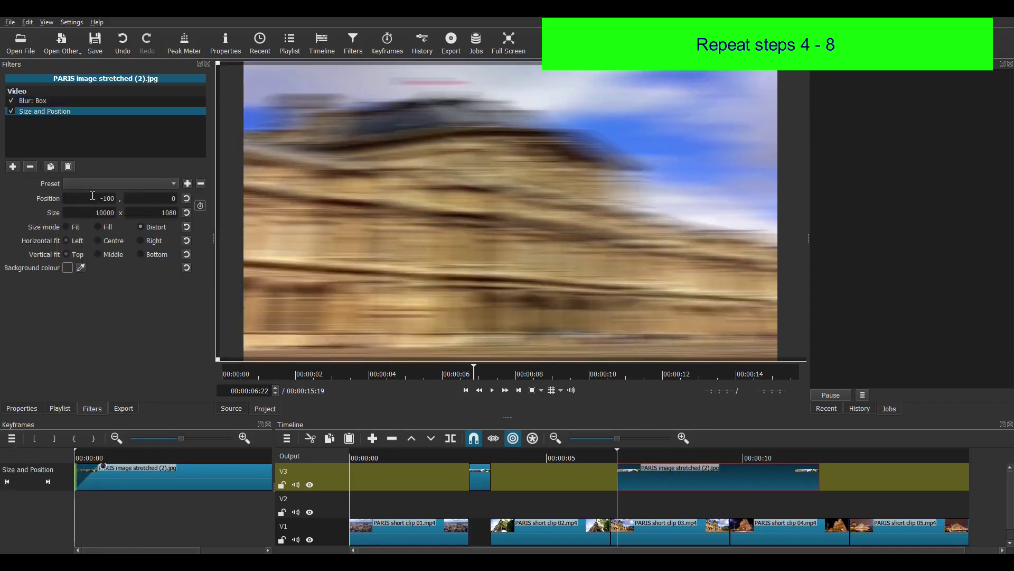
drag(92, 195, 114, 195)
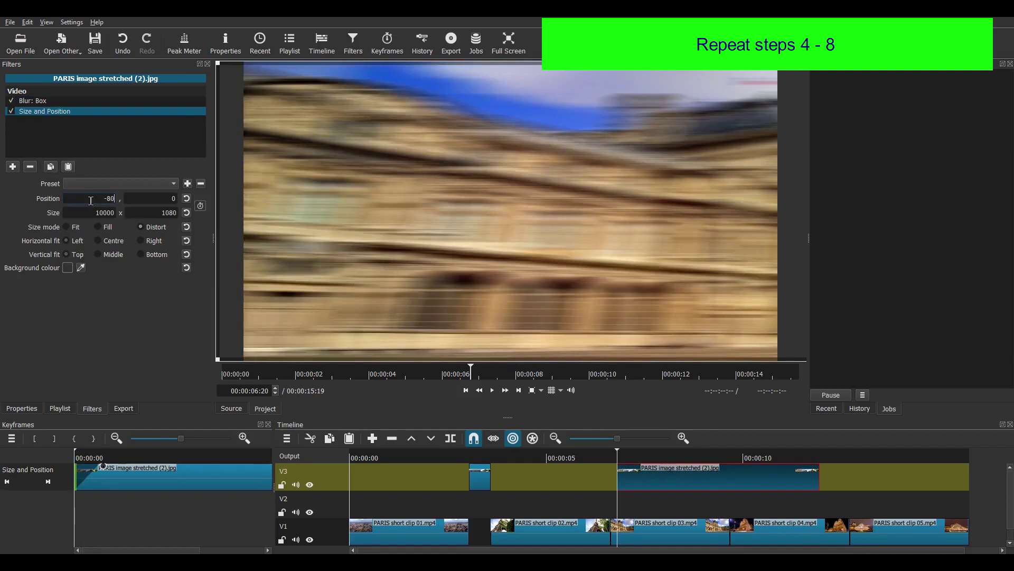
key(Return)
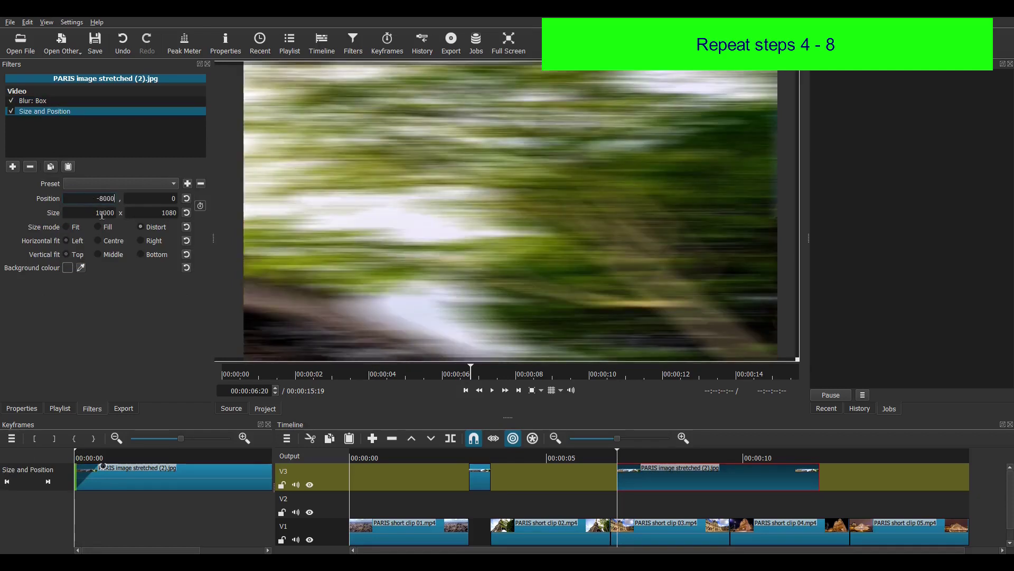
drag(89, 197, 115, 195)
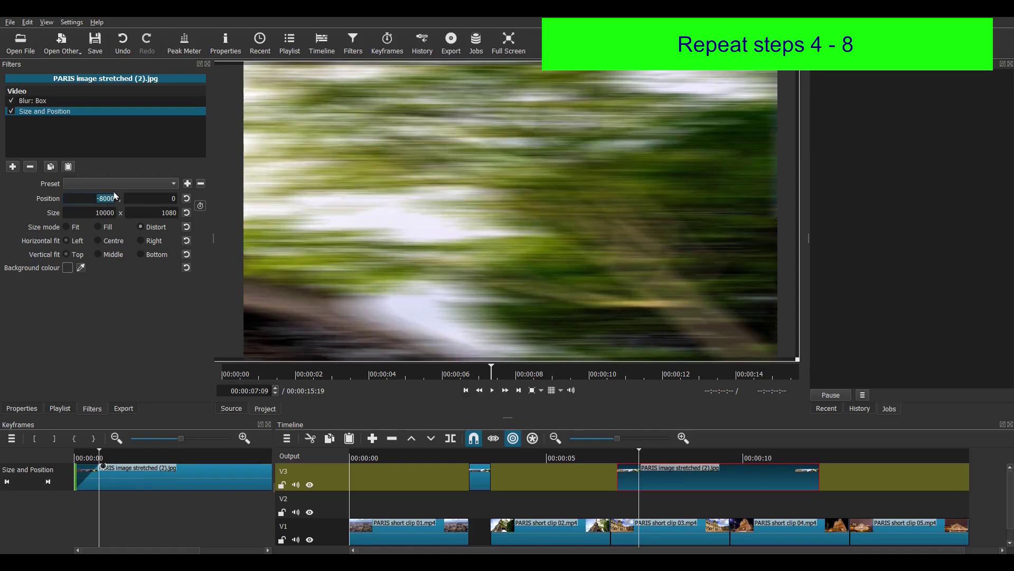
text(-100)
key(Return)
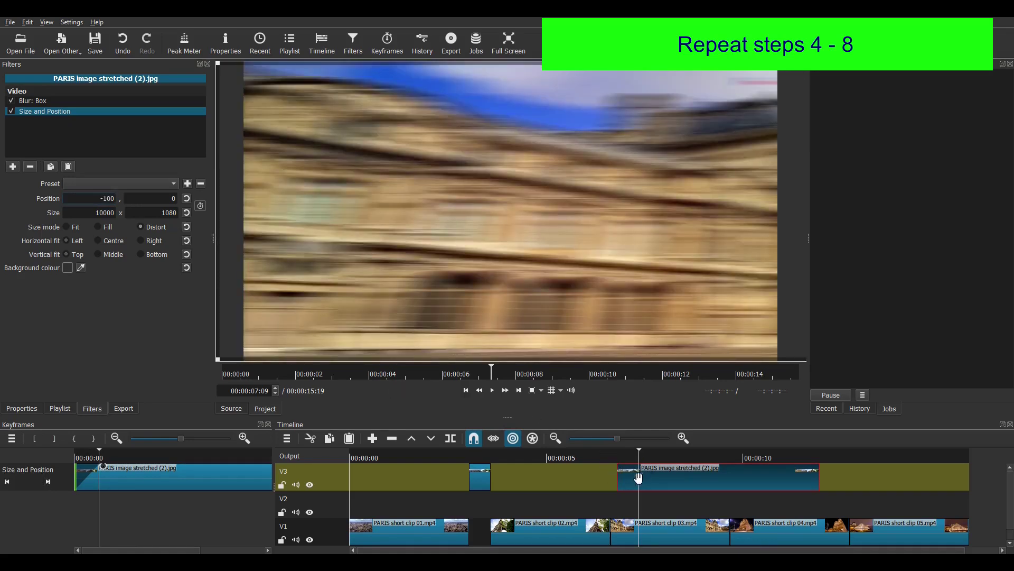
key(])
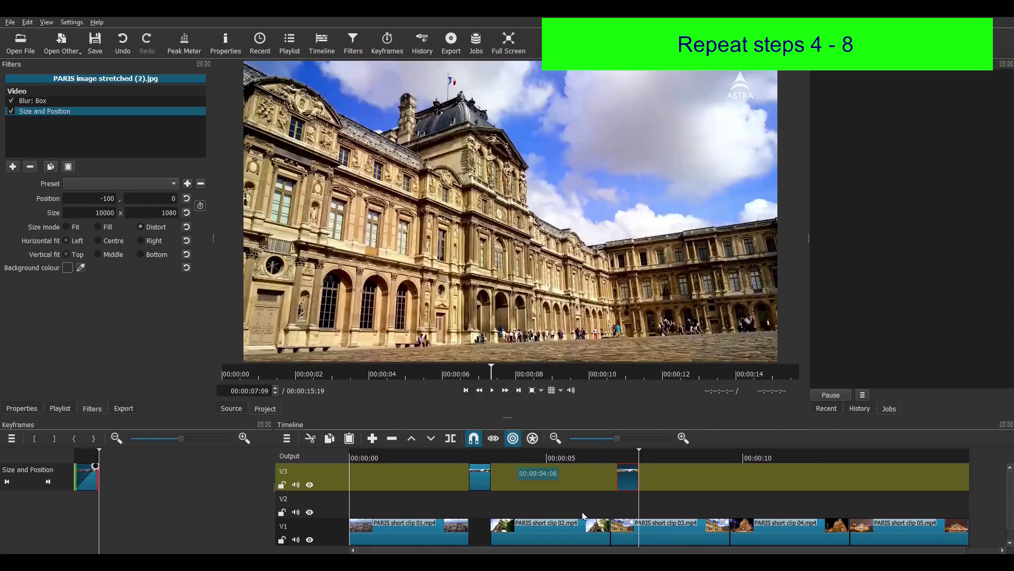
drag(669, 539, 684, 534)
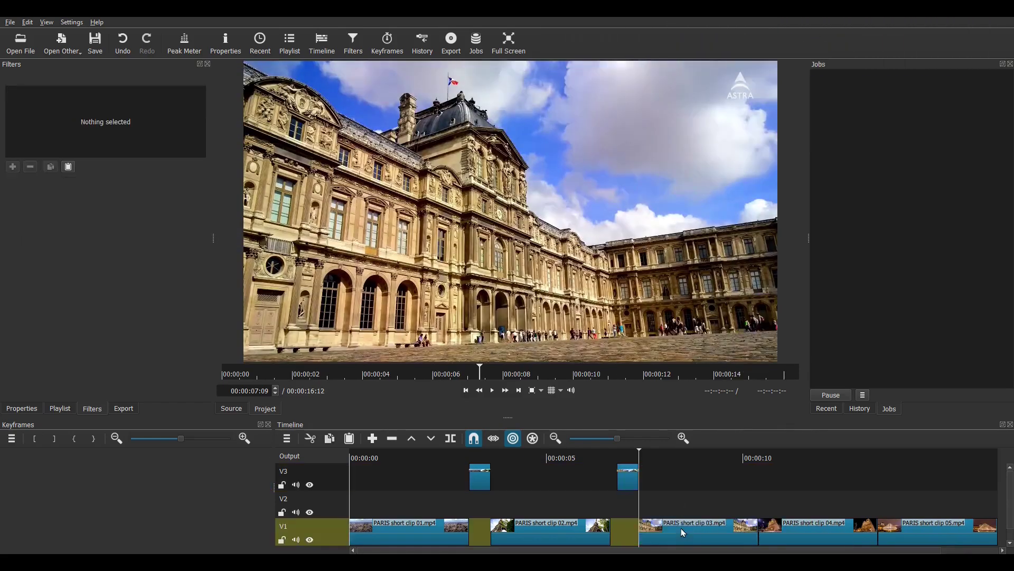
Insert the third stretched Paris image onto track V3
click(22, 42)
click(226, 263)
click(713, 431)
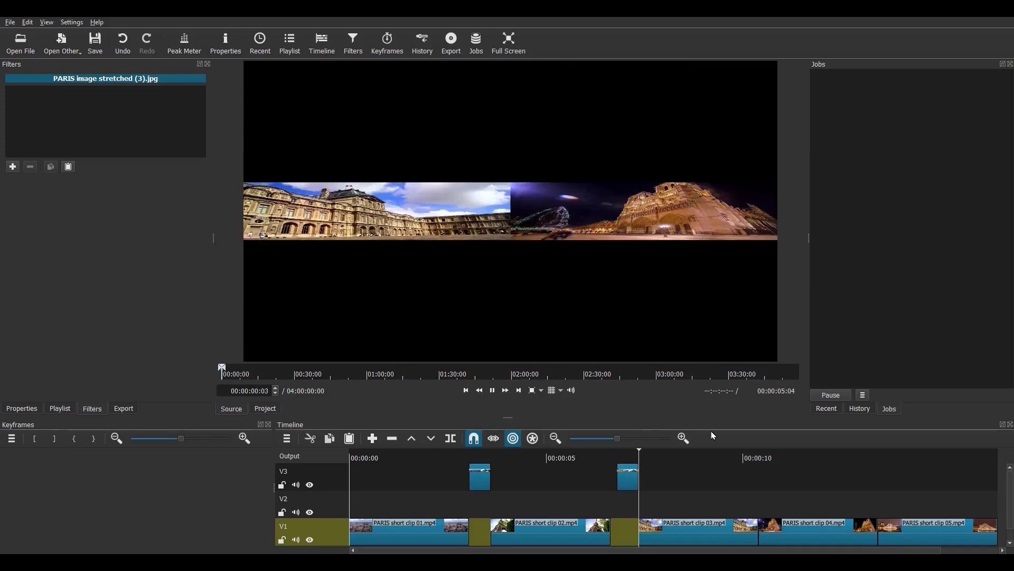
drag(613, 352, 761, 480)
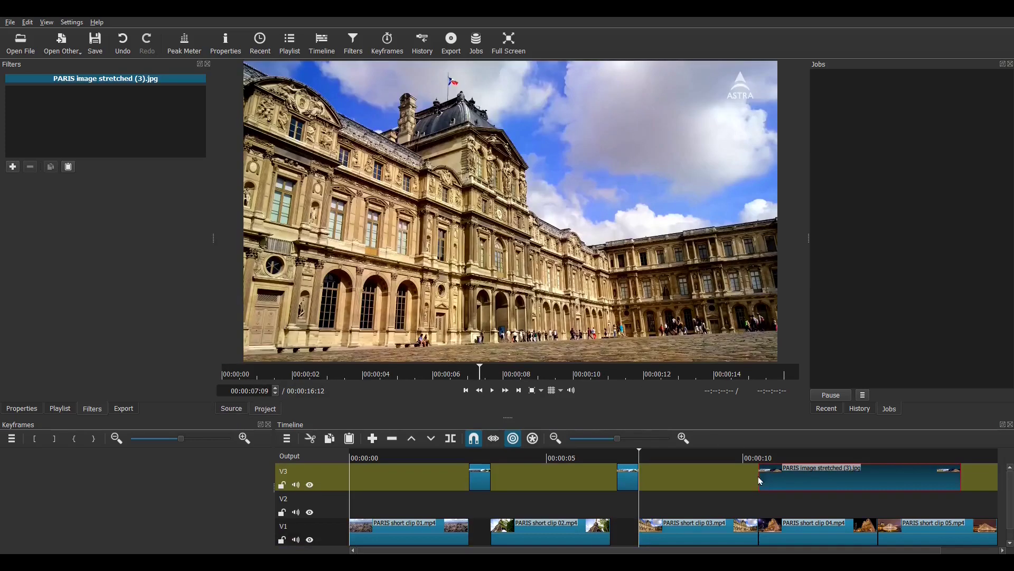
Paste the earlier clip's blur and position filters onto it and push clip 04 right
click(480, 478)
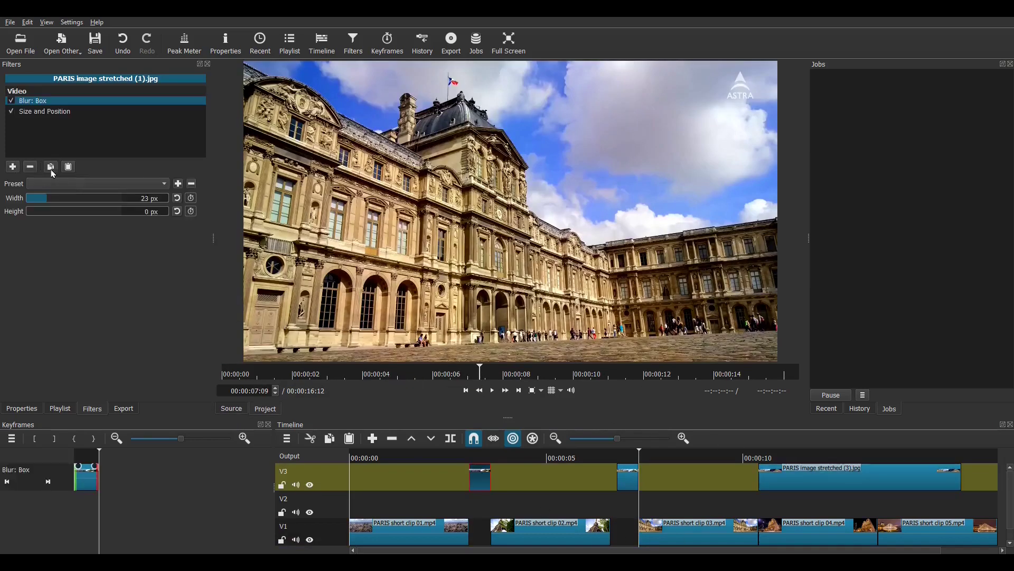
click(68, 167)
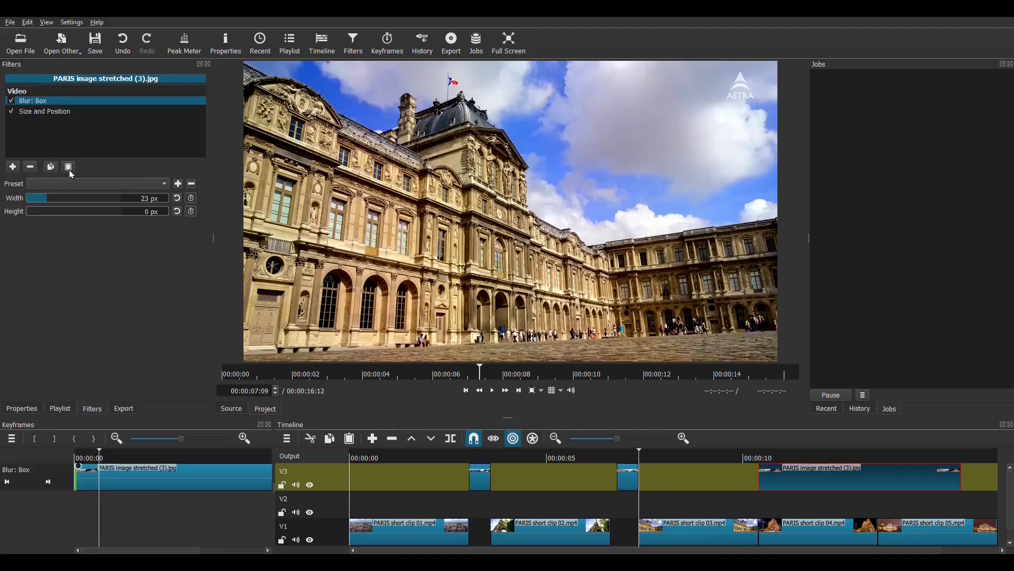
click(765, 462)
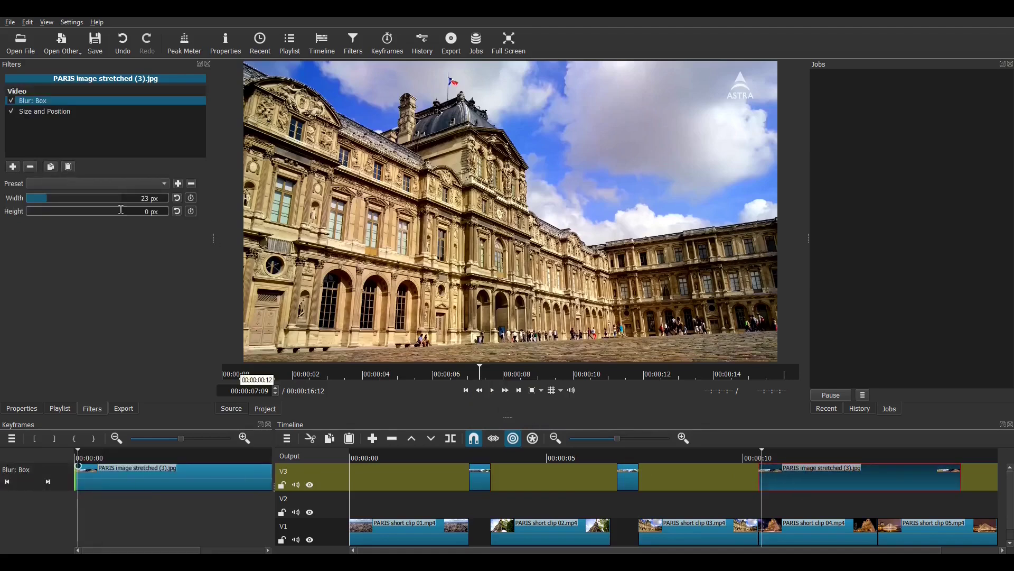
click(65, 113)
click(48, 481)
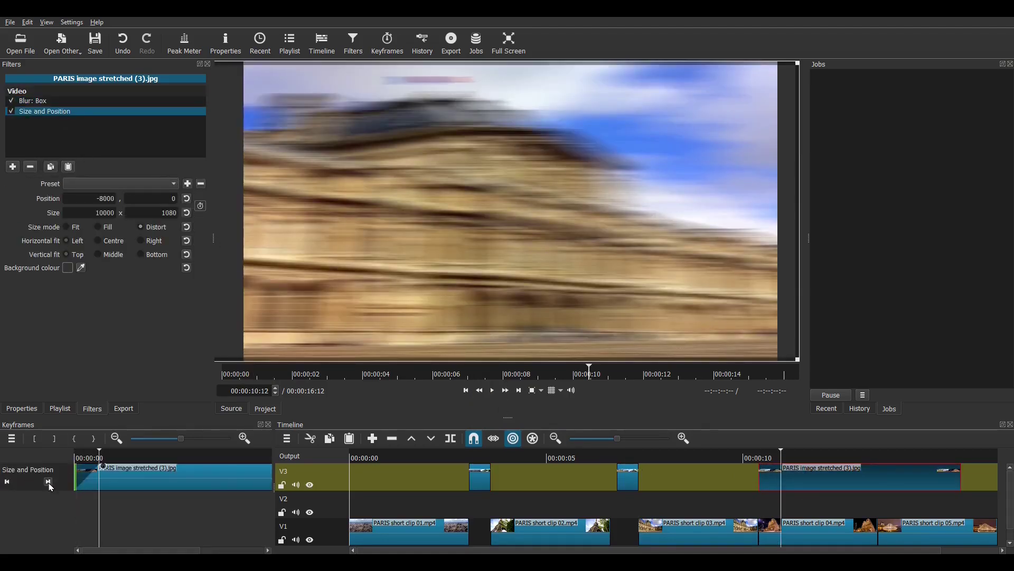
drag(785, 537, 810, 535)
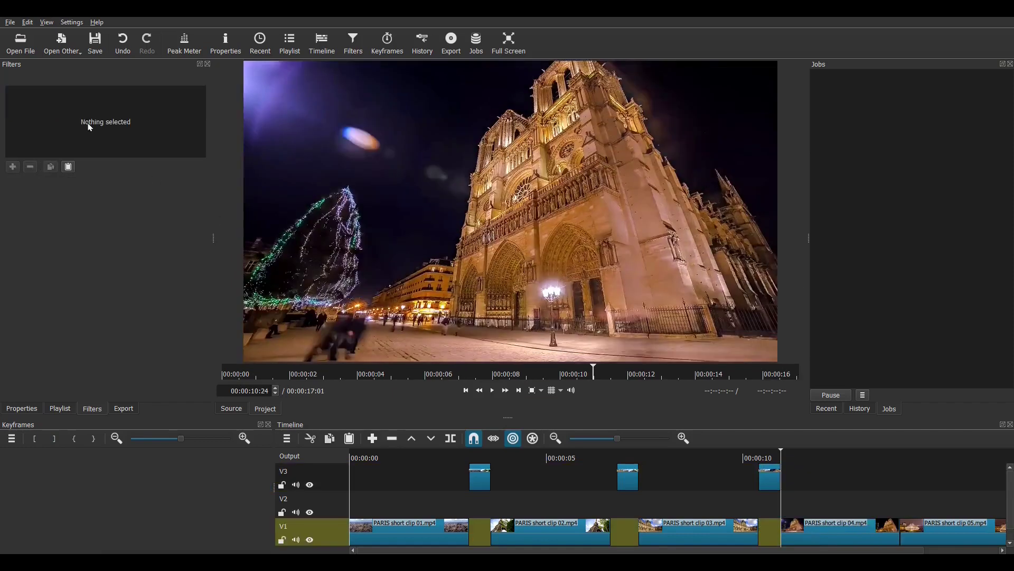
Insert the fourth stretched Paris image onto track V3
click(20, 42)
click(576, 268)
click(716, 439)
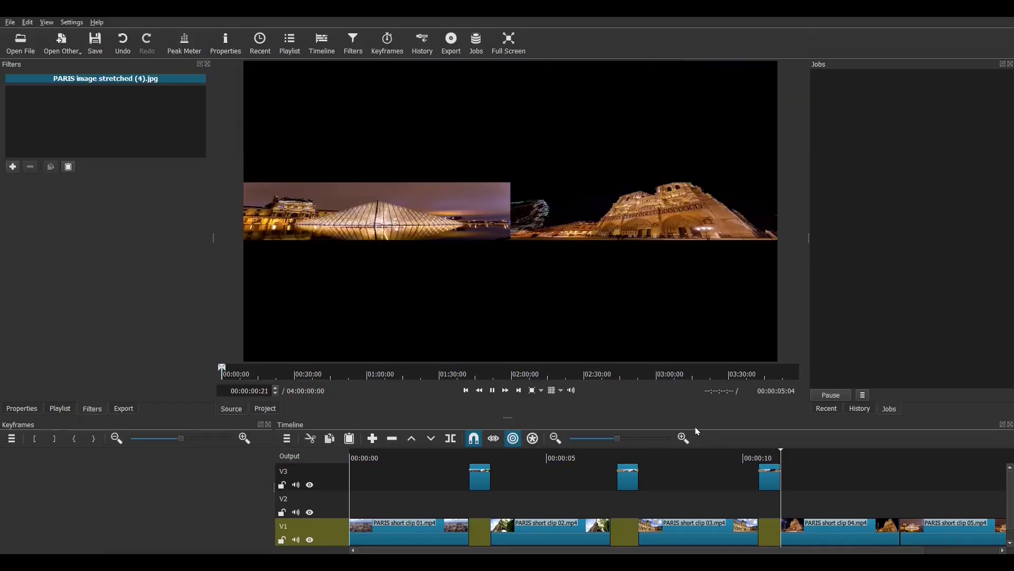
drag(771, 402, 904, 486)
Give the fourth image an earlier clip's filters and trim it at the playhead
click(628, 477)
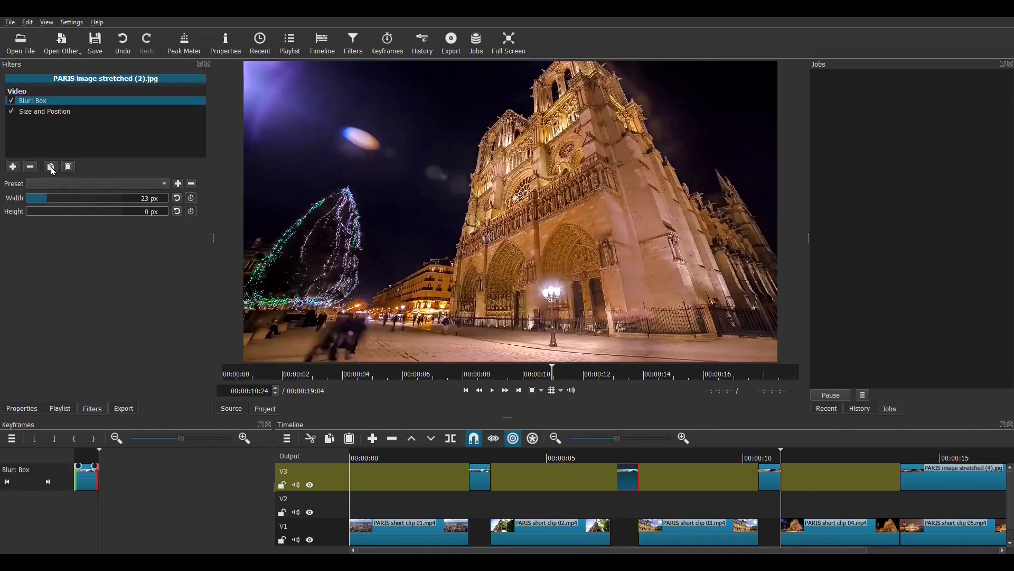
click(956, 475)
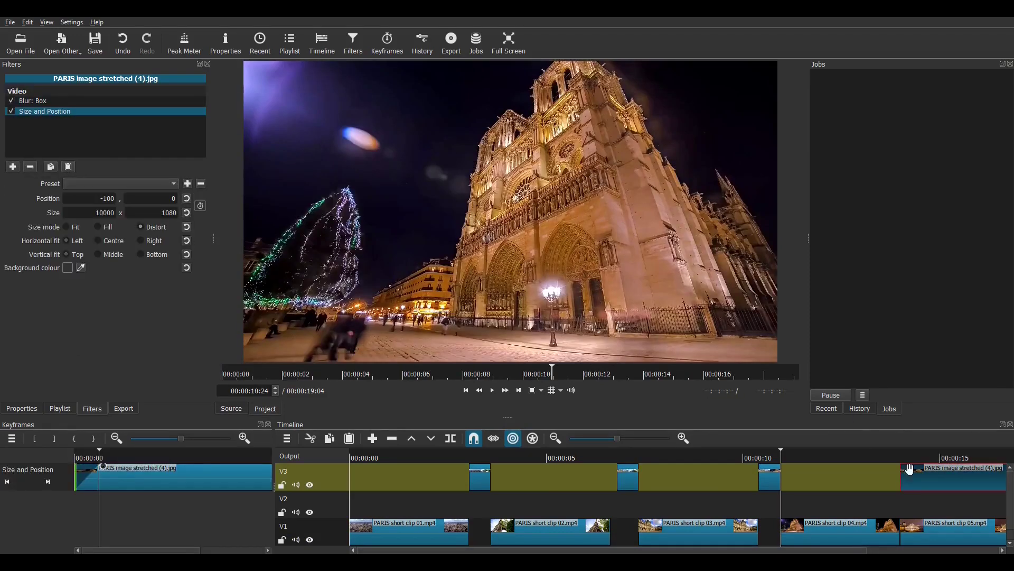
key(ctrl+z)
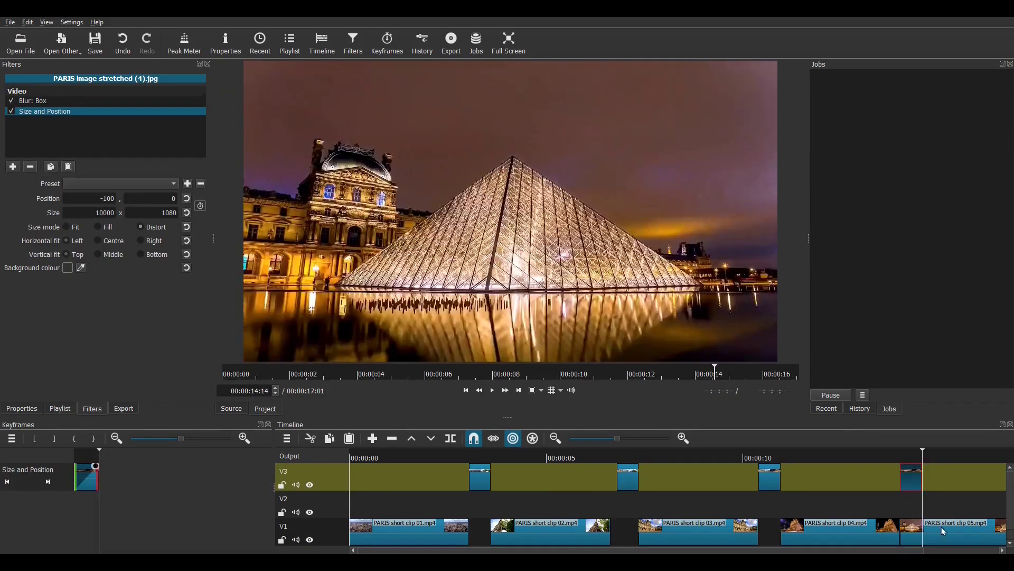
Play the edited sequence from near the start to review it
click(432, 457)
key(space)
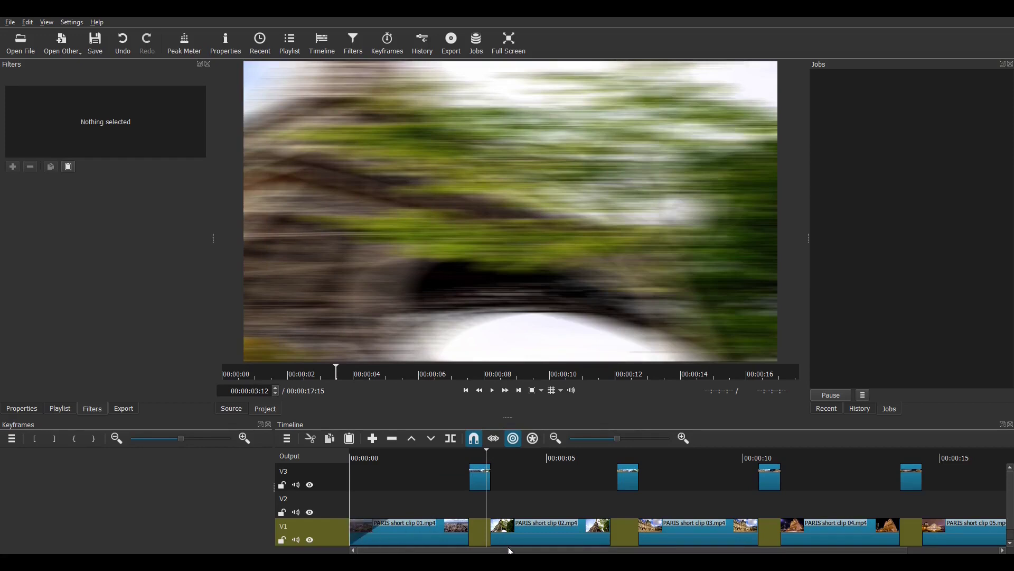
scroll(510, 551, right, 3)
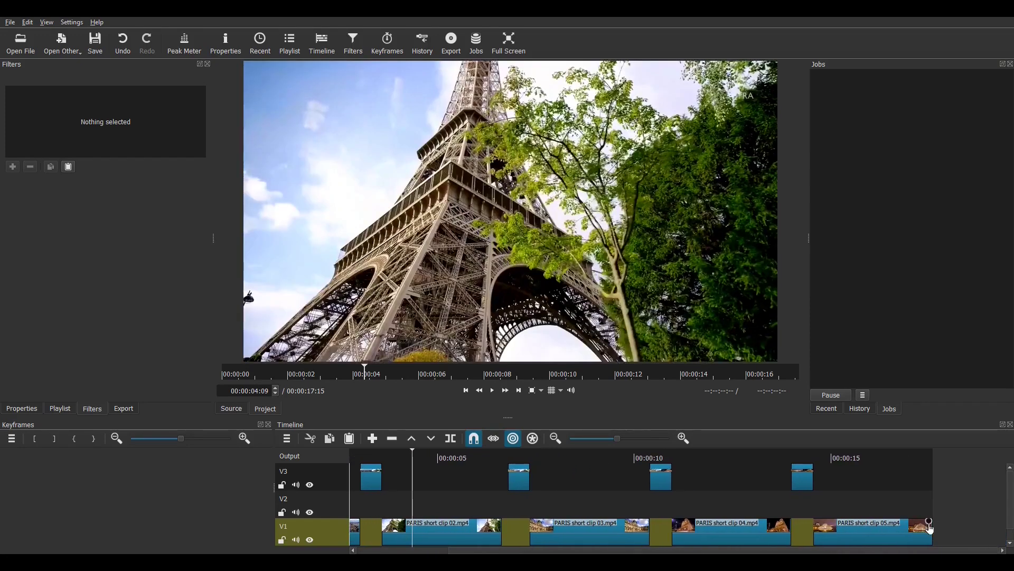
Bring up the Export File dialog in the PARIS (Whip pan) - all files folder
click(127, 411)
click(99, 396)
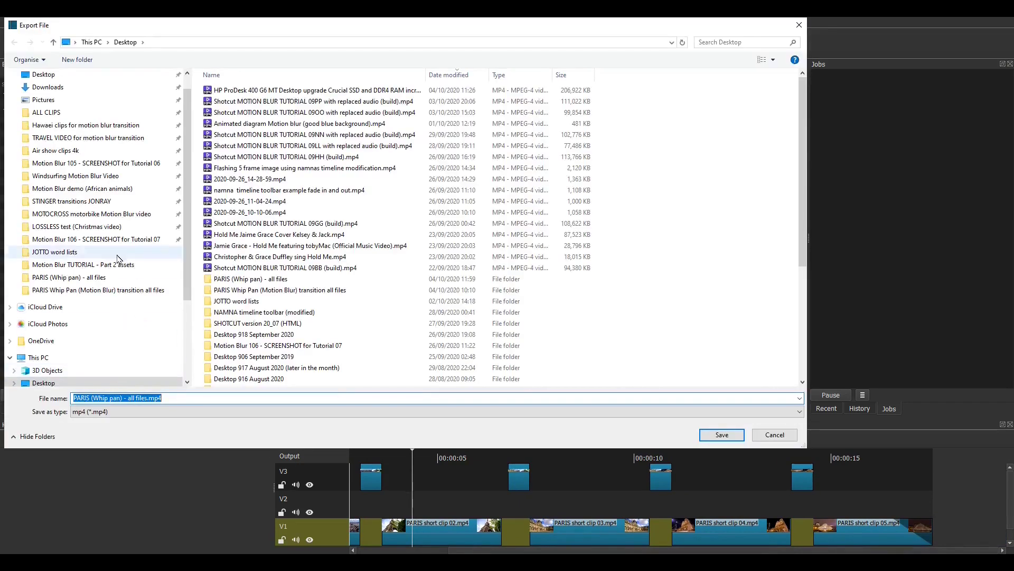
click(84, 277)
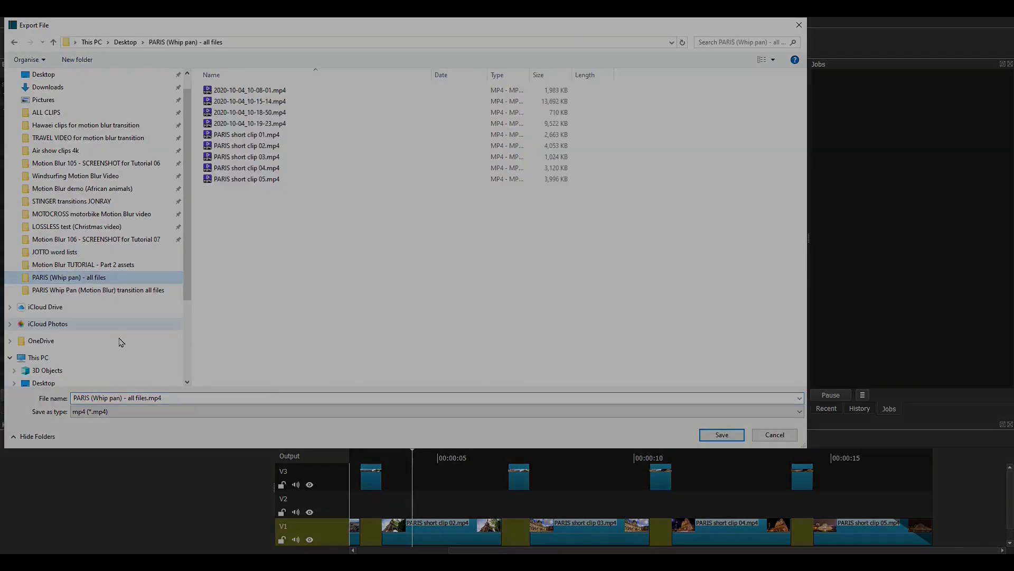